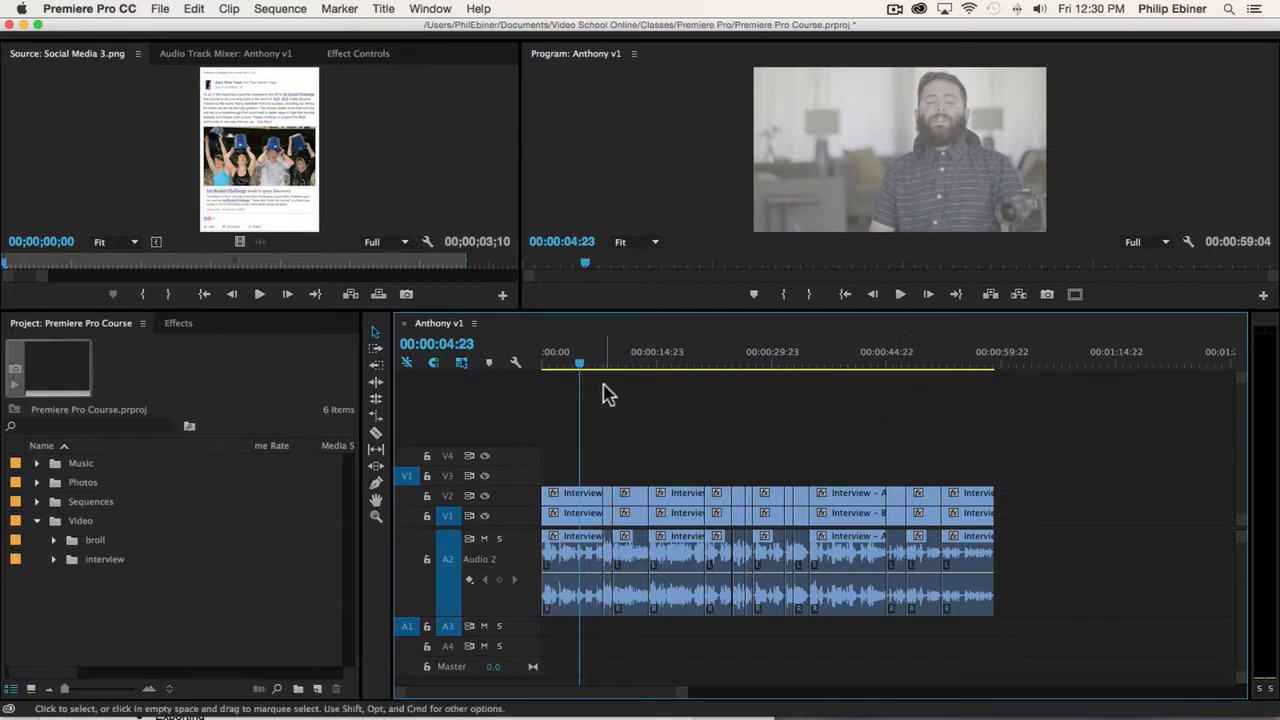
# Play the opening of the interview sequence from its beginning and enlarge the timeline's time scale.
pyautogui.moveTo(576, 363); pyautogui.dragTo(515, 362)
pyautogui.press('space')
pyautogui.press('space')
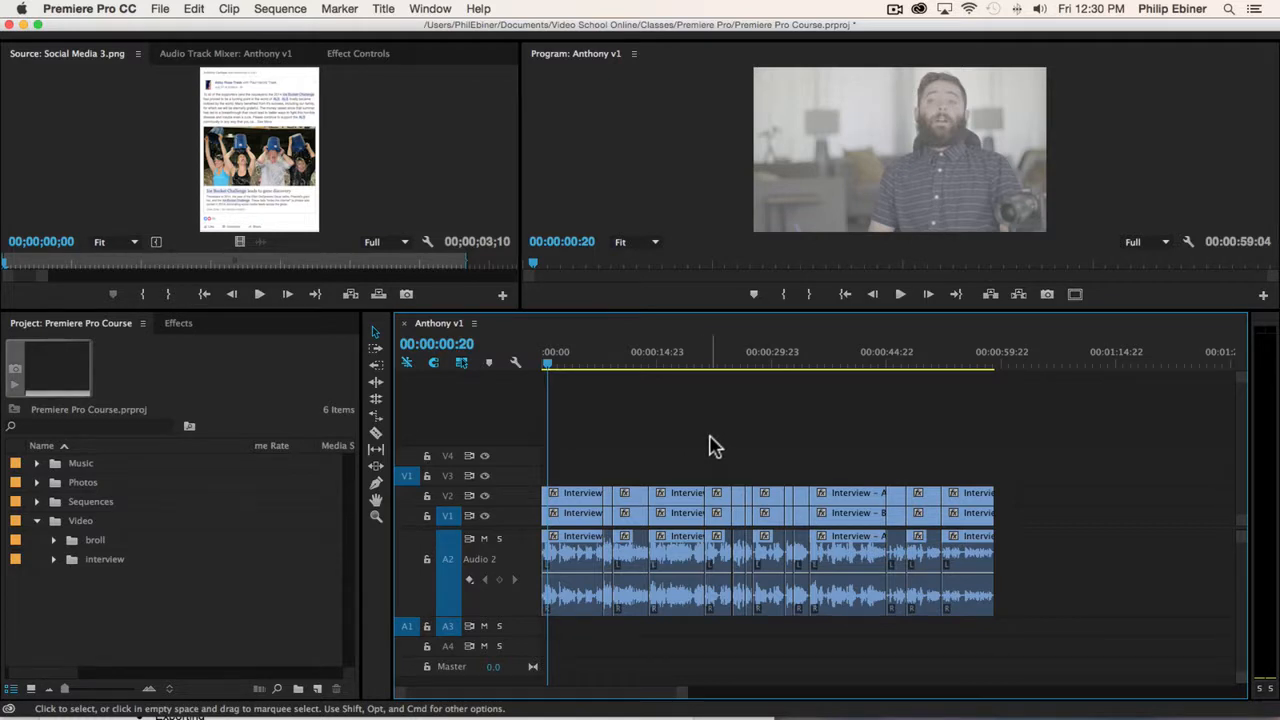
pyautogui.press('=')
pyautogui.scroll(-2, 862, 448)
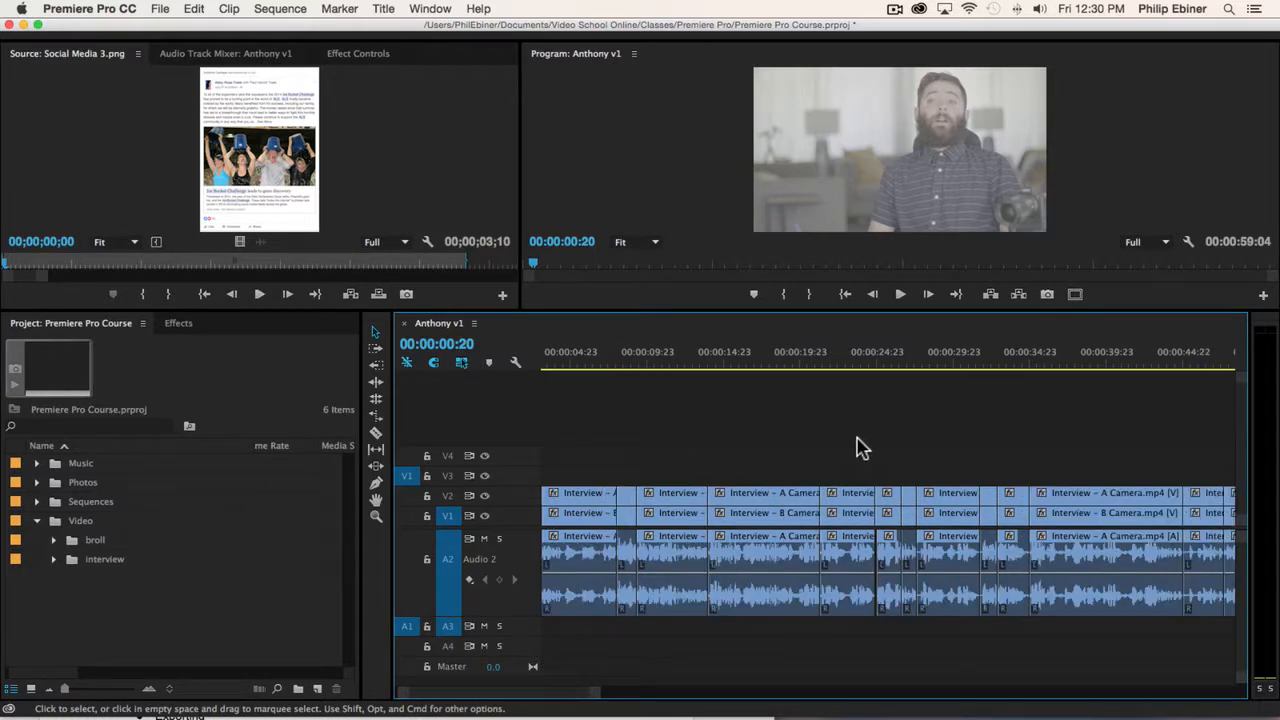
# Preview clips from the broll bin, including ALS Ice Bucket Challenge Clips.mp4, Crusing Down Street.mp4 and the photo in front of the building.
pyautogui.click(53, 540)
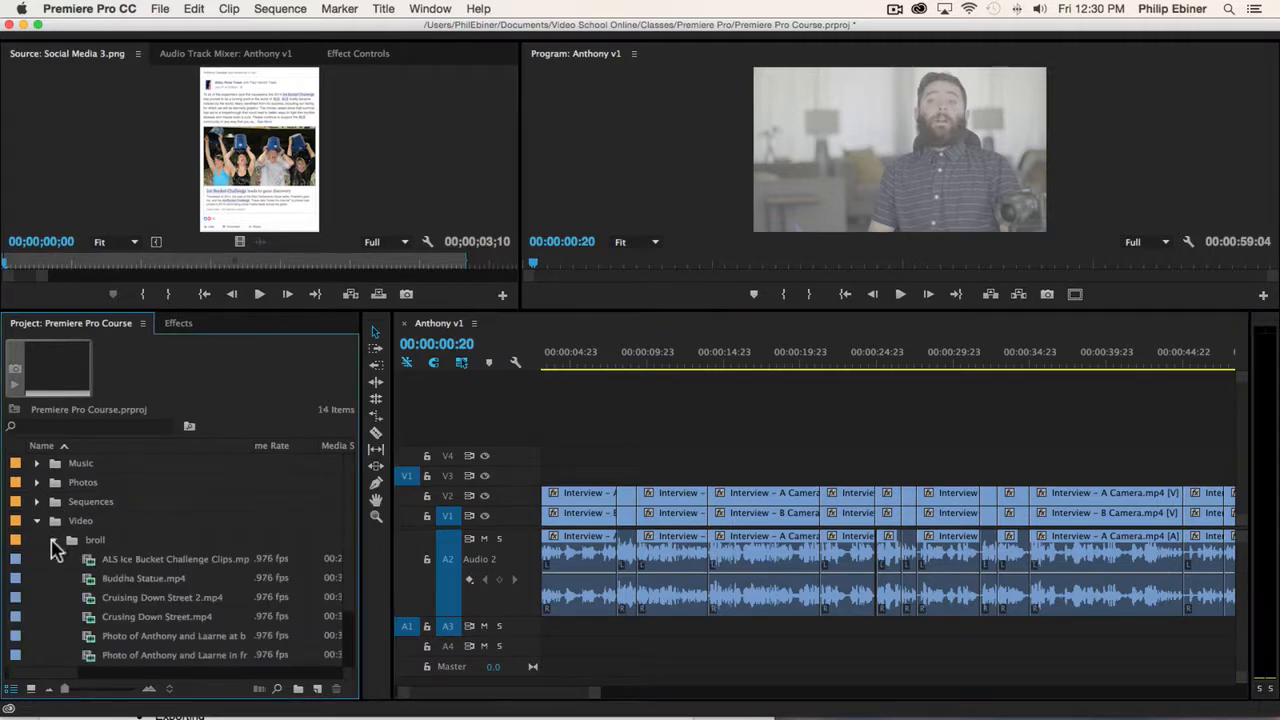
pyautogui.doubleClick(157, 559)
pyautogui.doubleClick(145, 614)
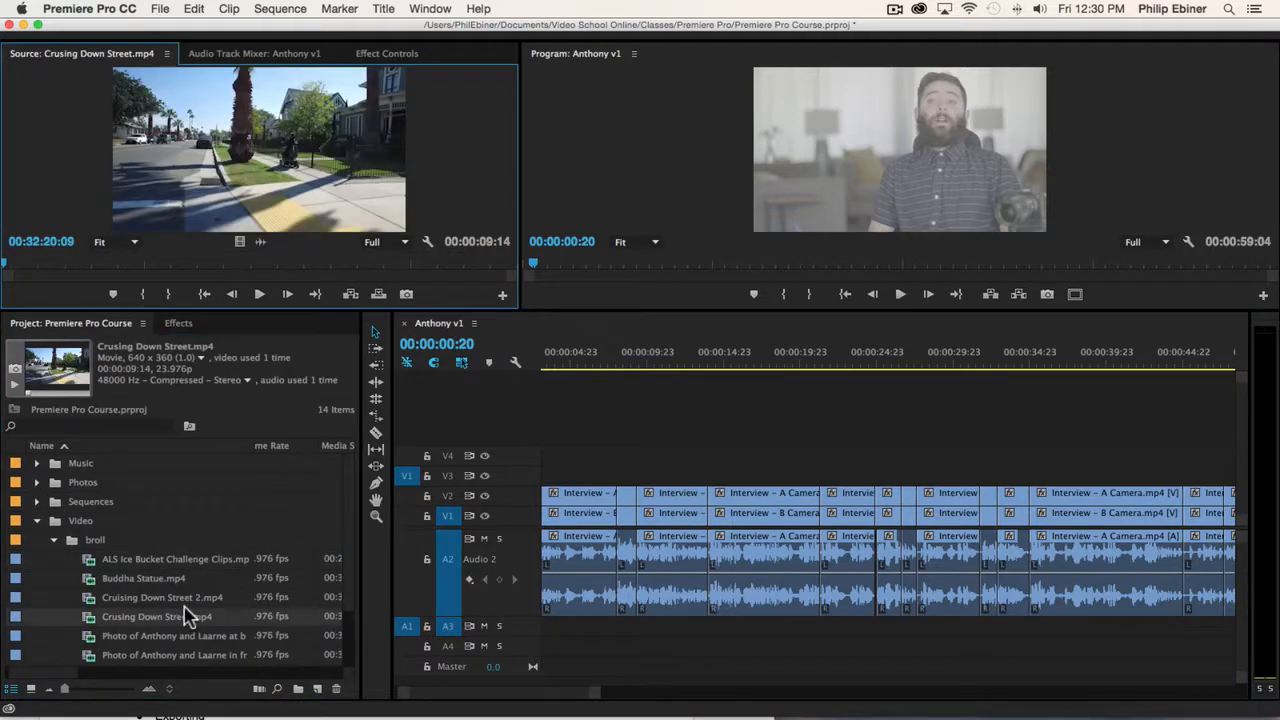
pyautogui.doubleClick(163, 654)
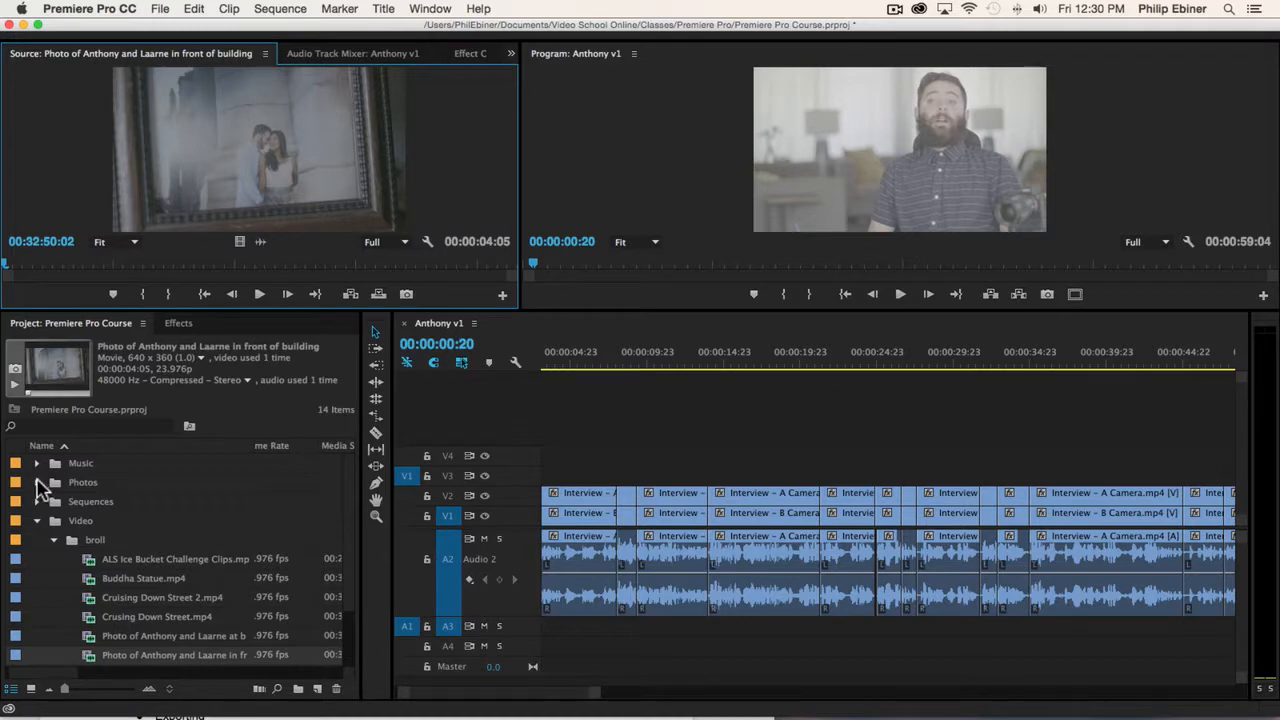
# Preview the stills in the Photos bin, including Social Media 2, Social Media 4 and Ellen Show 3, and collapse the bin.
pyautogui.click(36, 482)
pyautogui.doubleClick(134, 518)
pyautogui.doubleClick(130, 578)
pyautogui.doubleClick(120, 614)
pyautogui.scroll(-3, 120, 609)
pyautogui.doubleClick(112, 617)
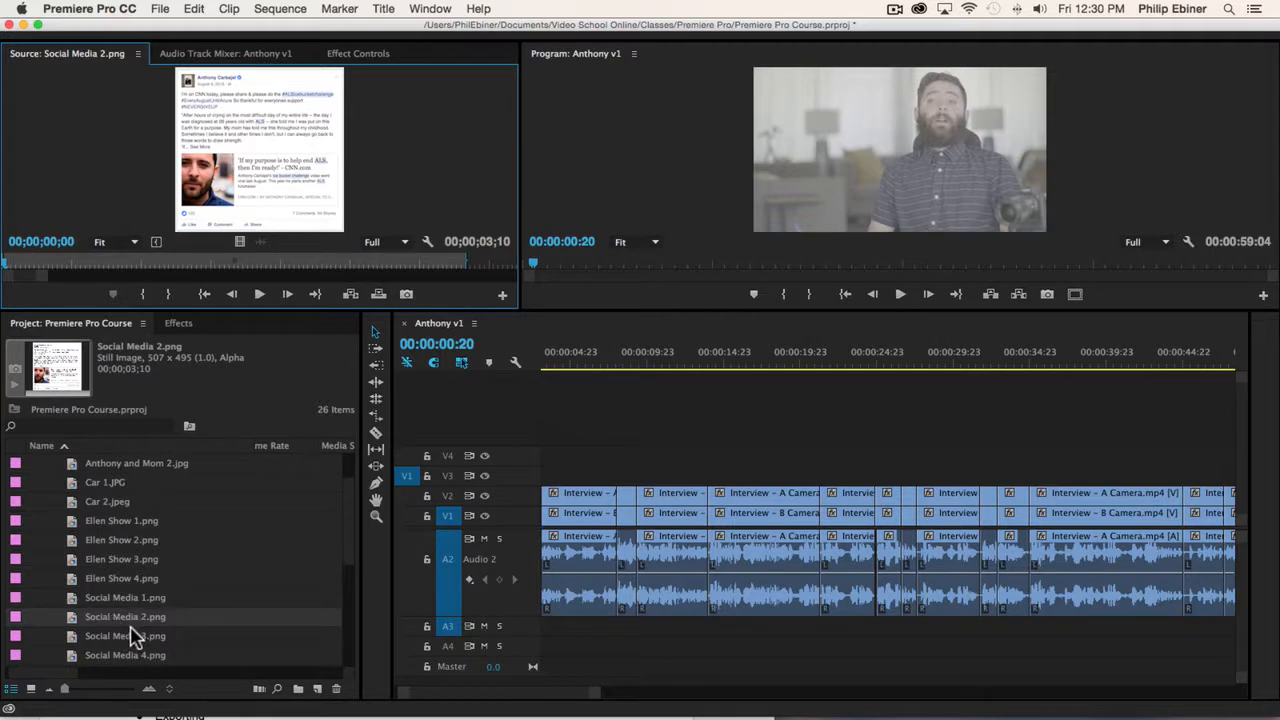
pyautogui.scroll(-2, 128, 636)
pyautogui.doubleClick(126, 617)
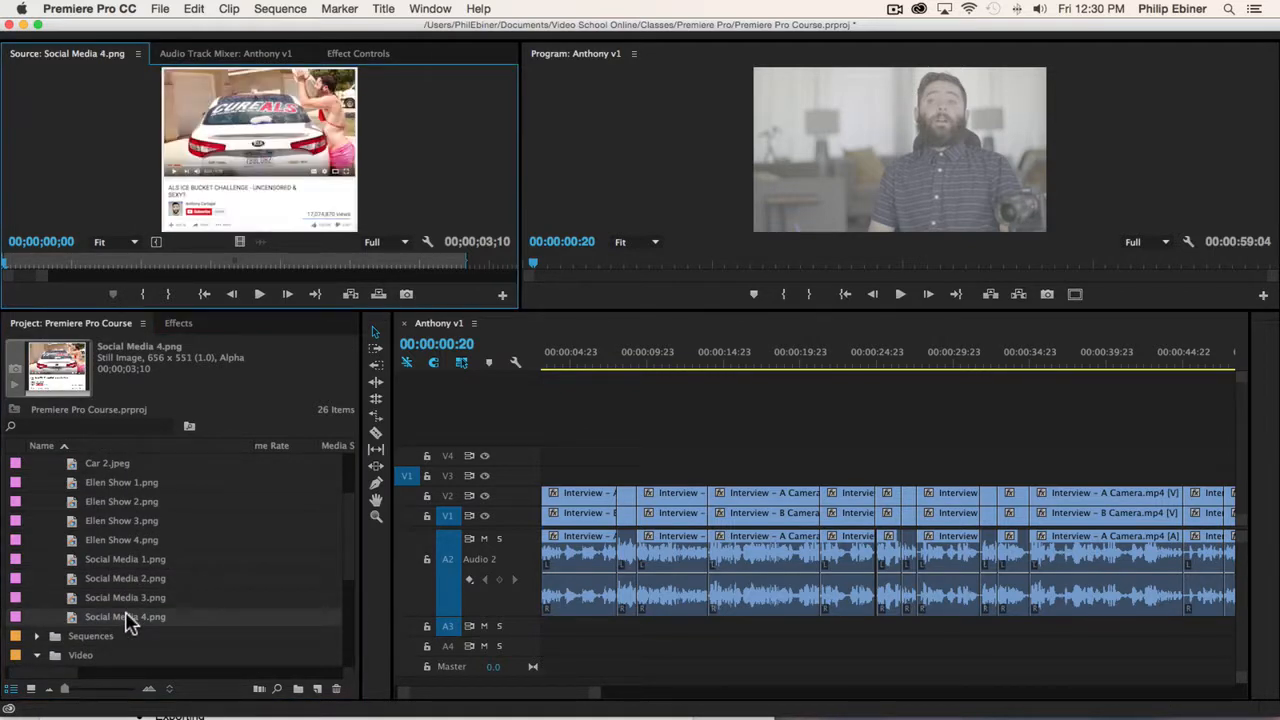
pyautogui.scroll(3, 145, 575)
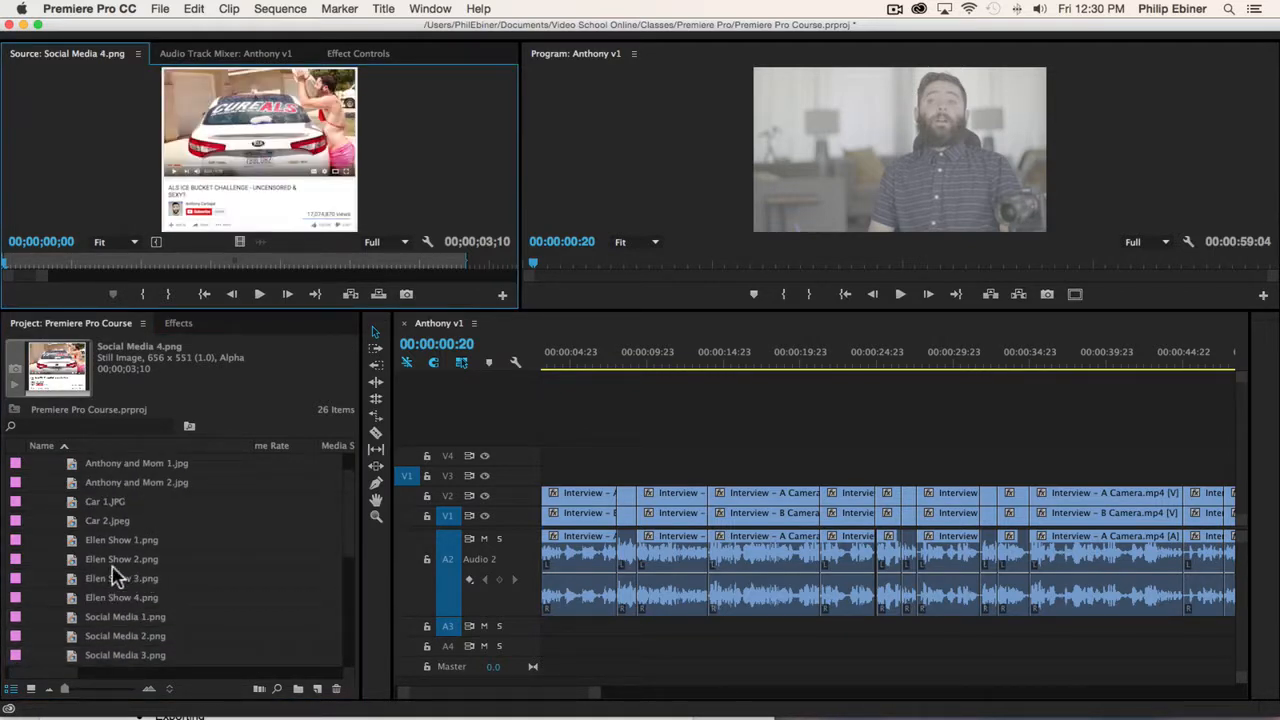
pyautogui.doubleClick(115, 577)
pyautogui.scroll(2, 130, 580)
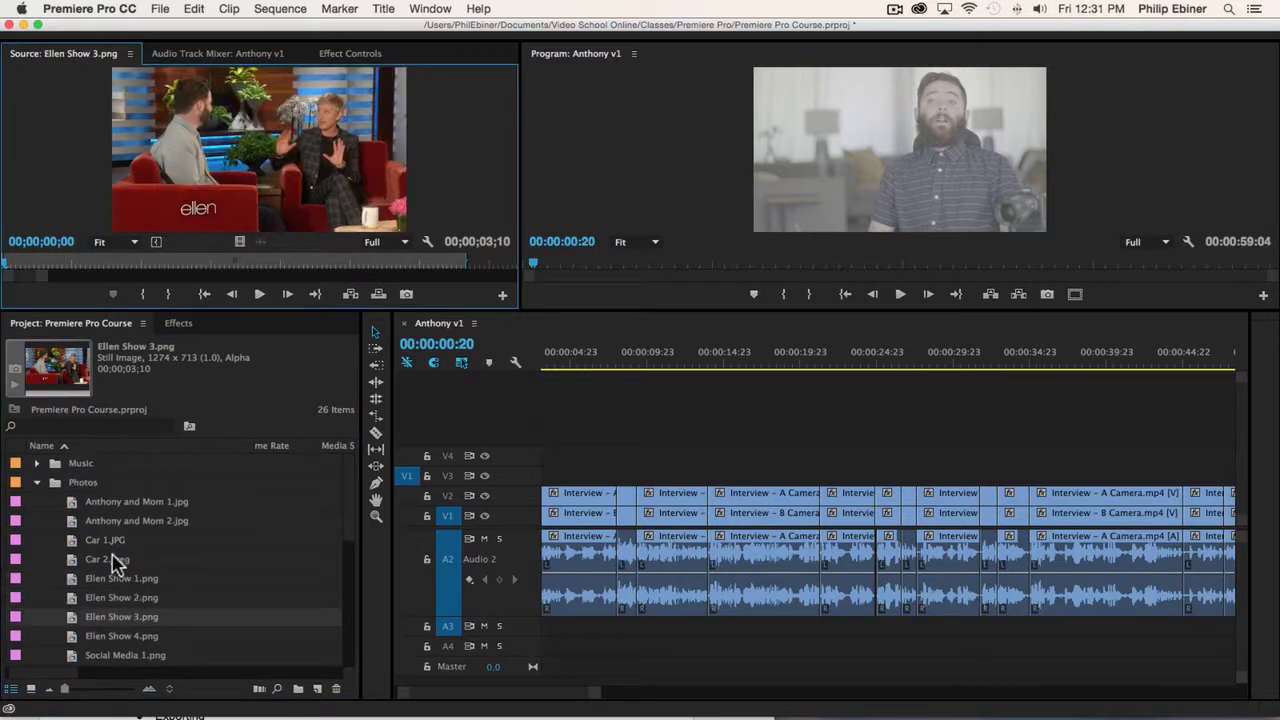
pyautogui.click(37, 483)
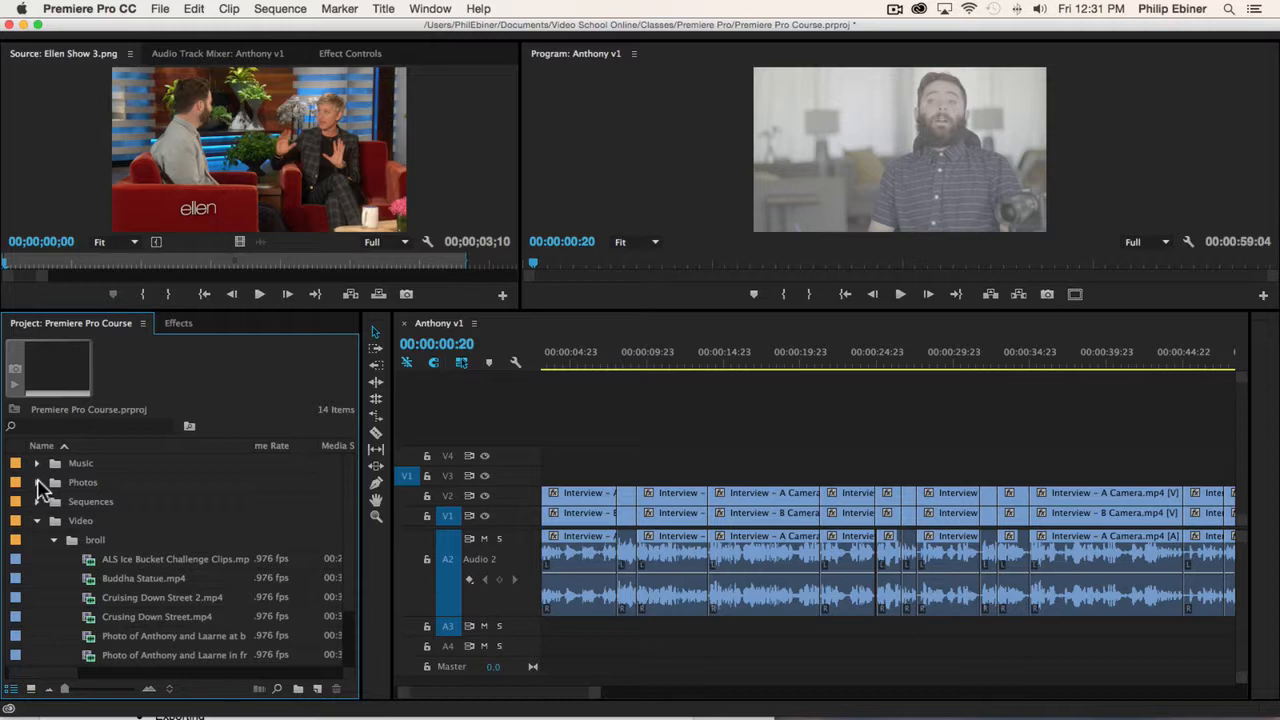
pyautogui.scroll(-3, 252, 584)
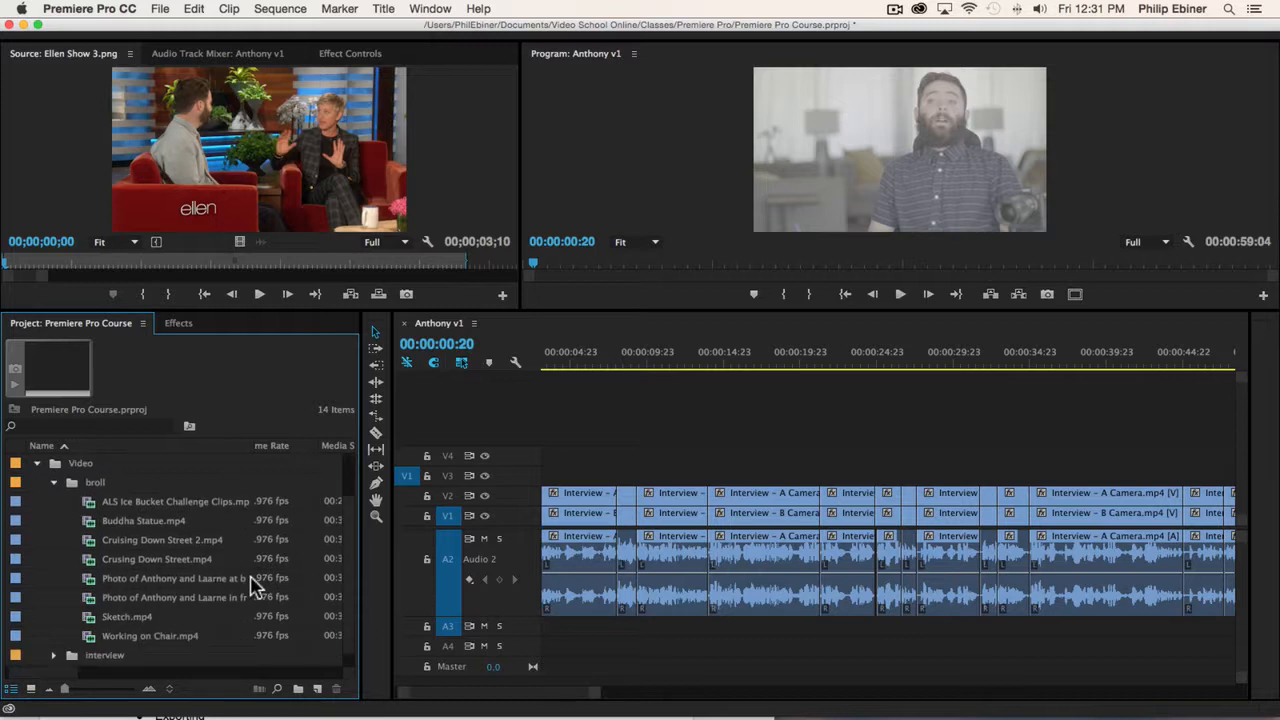
# Play the interview sequence from 00:00:00:00 through the first cuts to find where b-roll fits.
pyautogui.click(635, 478)
pyautogui.moveTo(584, 352); pyautogui.dragTo(491, 361)
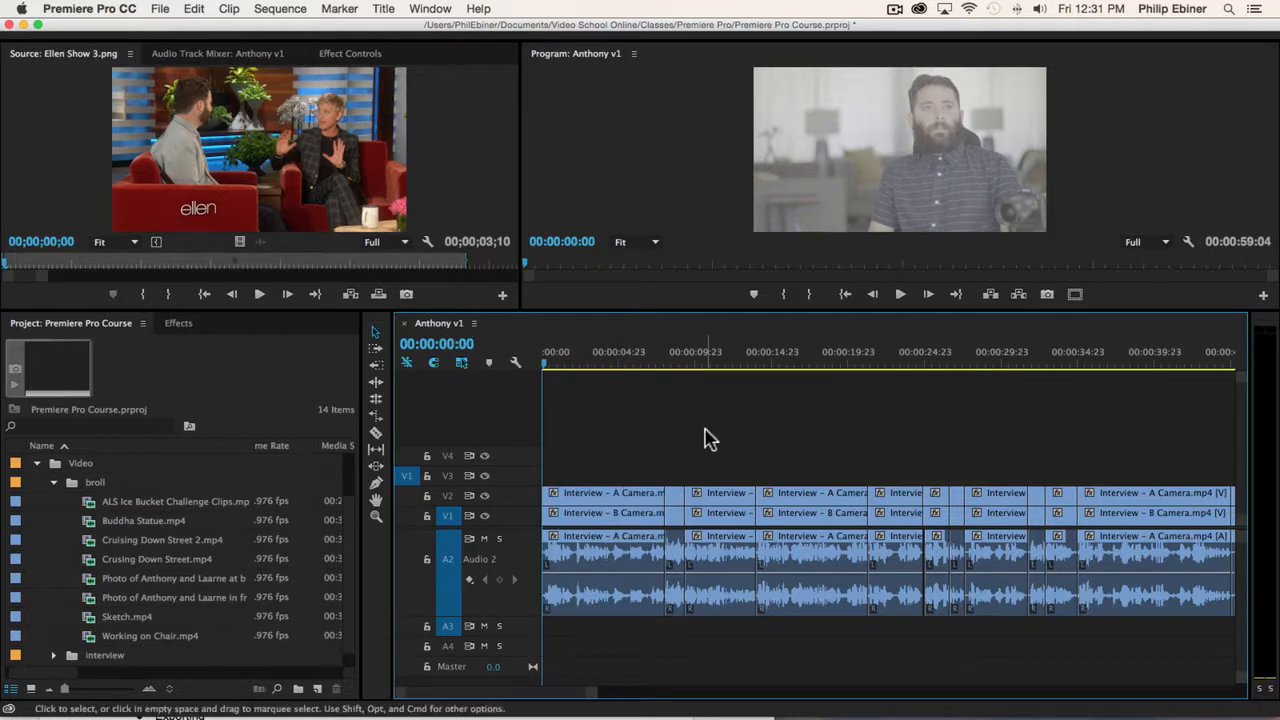
pyautogui.press('XF86AudioLowerVolume')
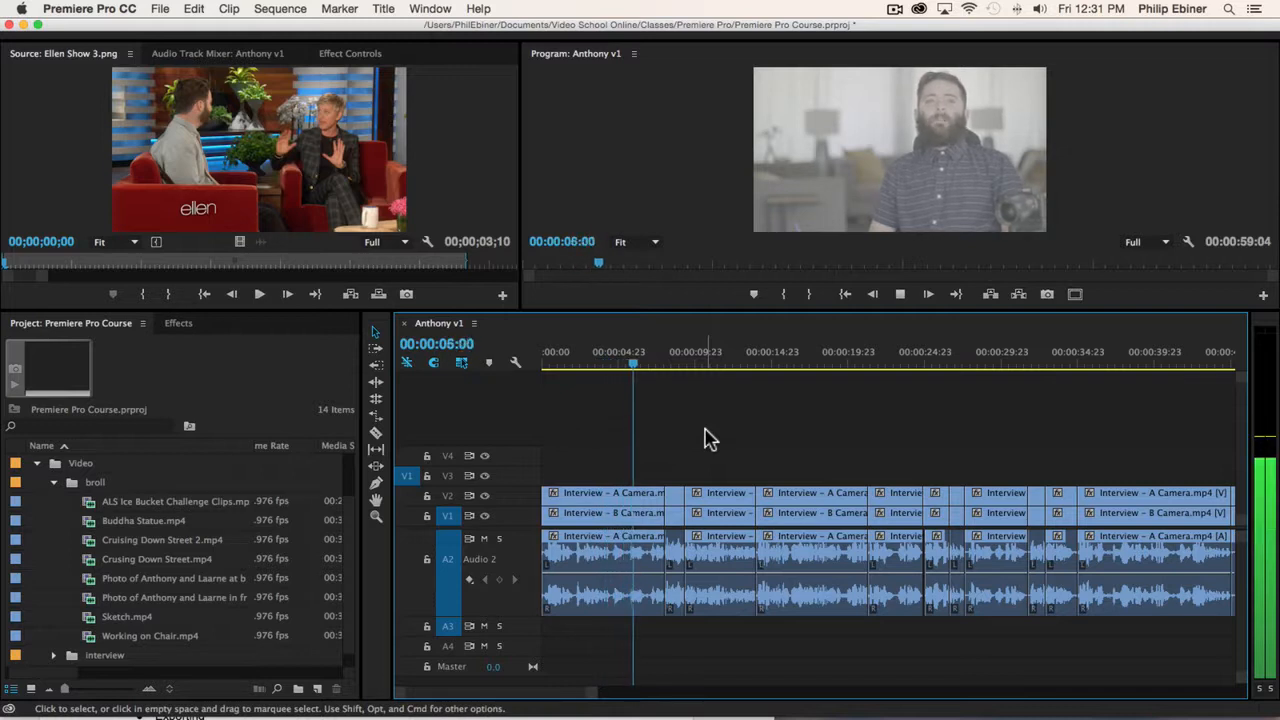
pyautogui.press('space')
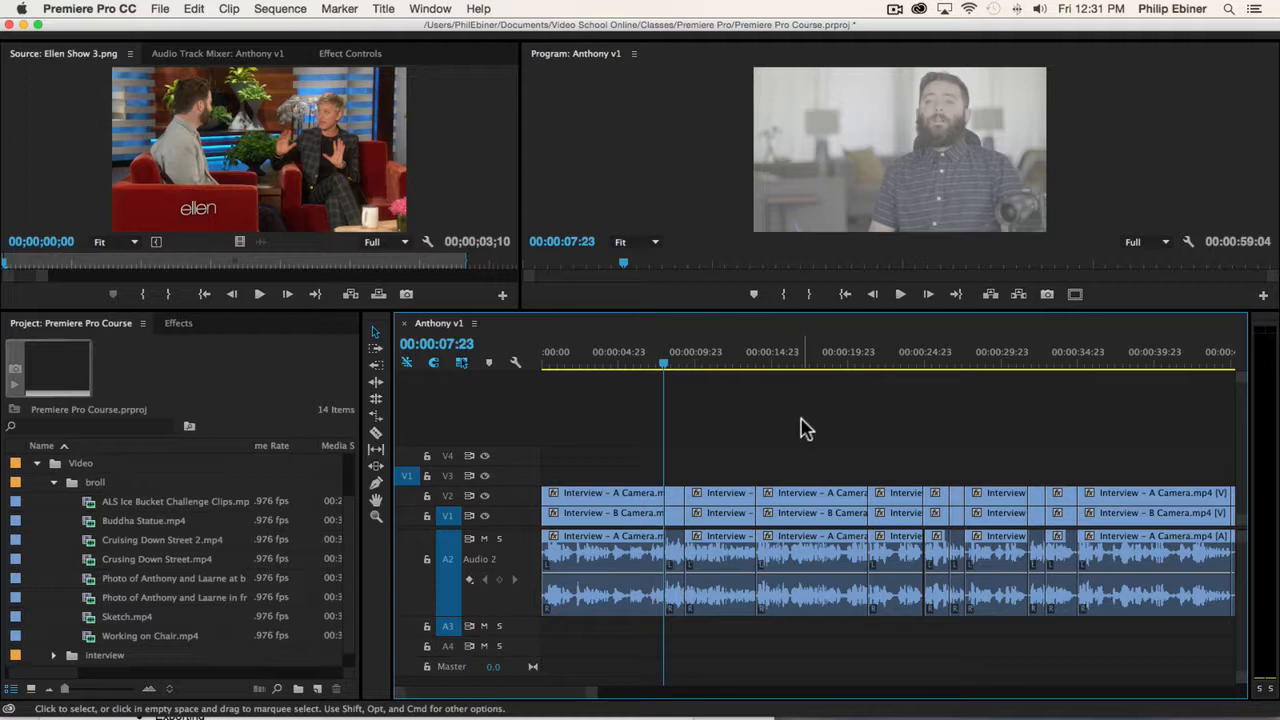
pyautogui.press('space')
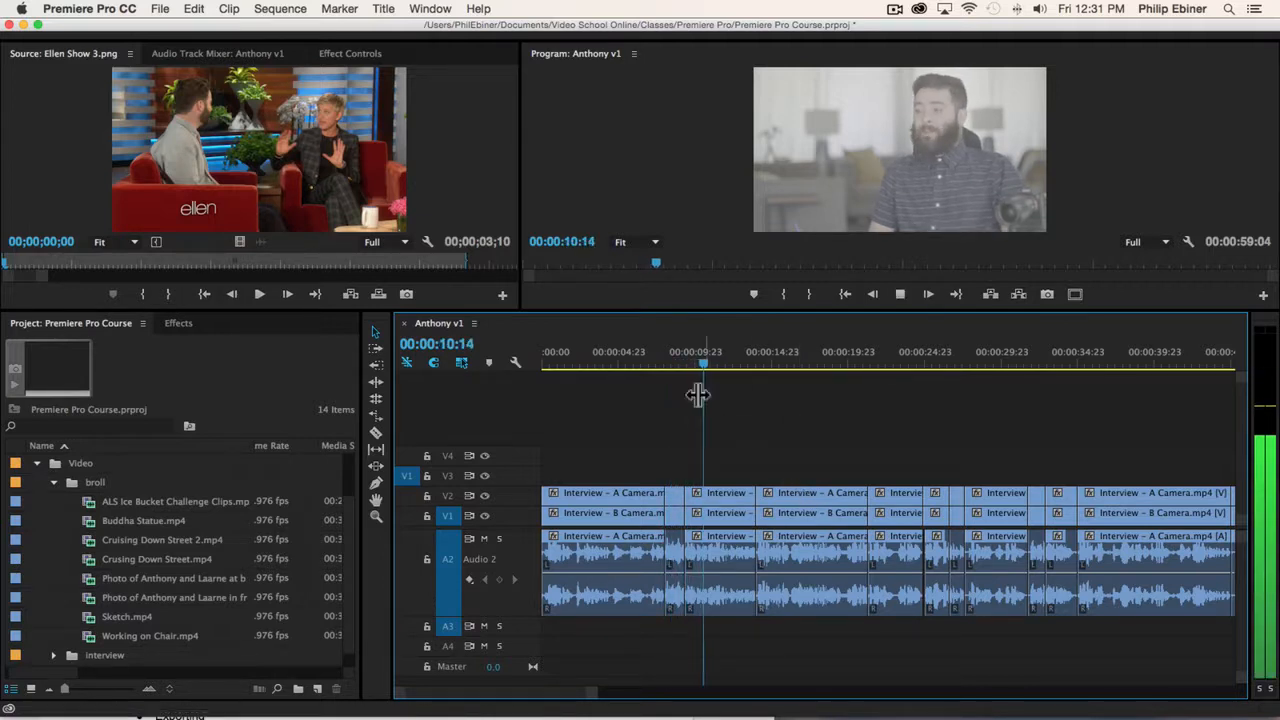
# Replay the short second interview segment with the timeline magnified, and park the playhead at 00:00:08:08.
pyautogui.click(670, 366)
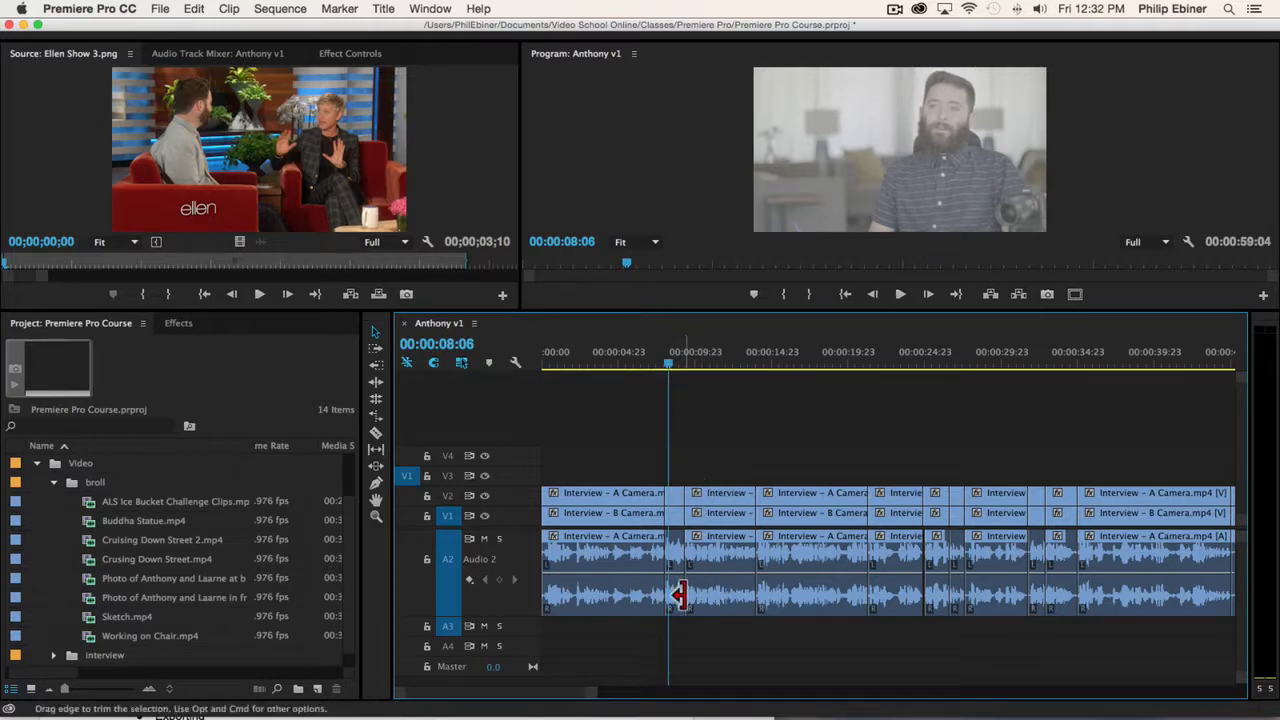
pyautogui.press('=')
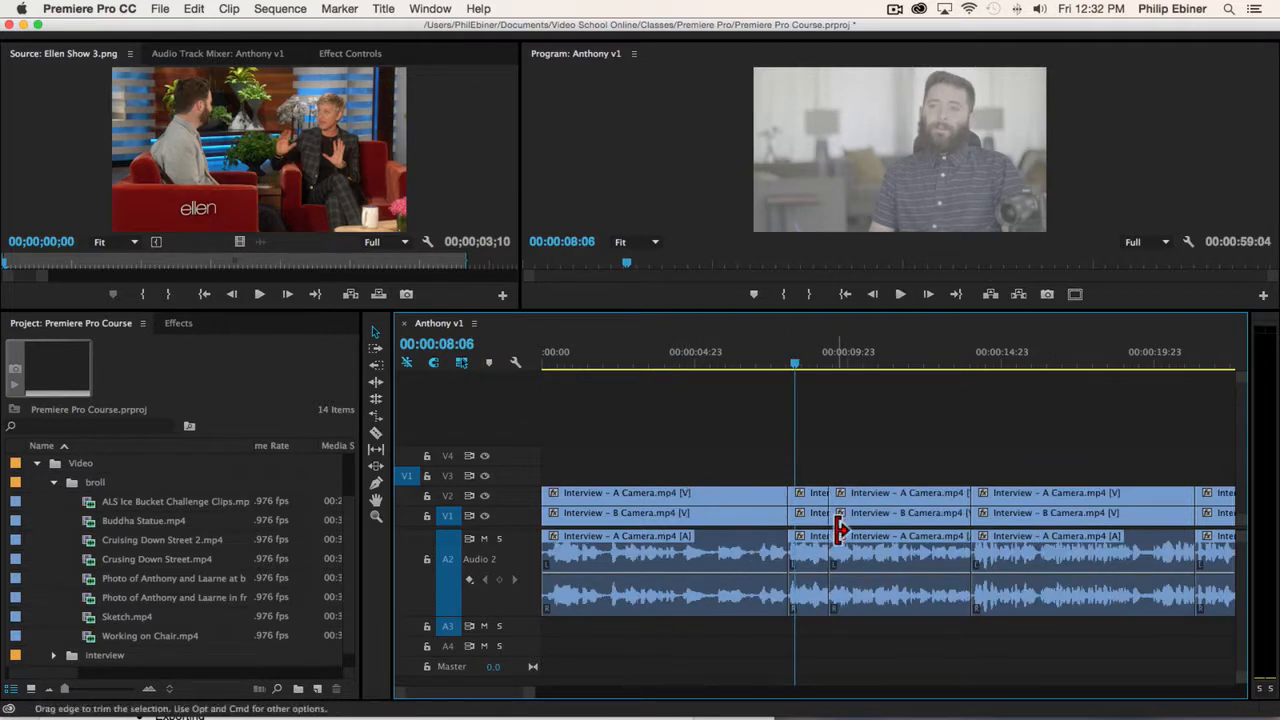
pyautogui.press('space')
pyautogui.press('space')
pyautogui.click(797, 355)
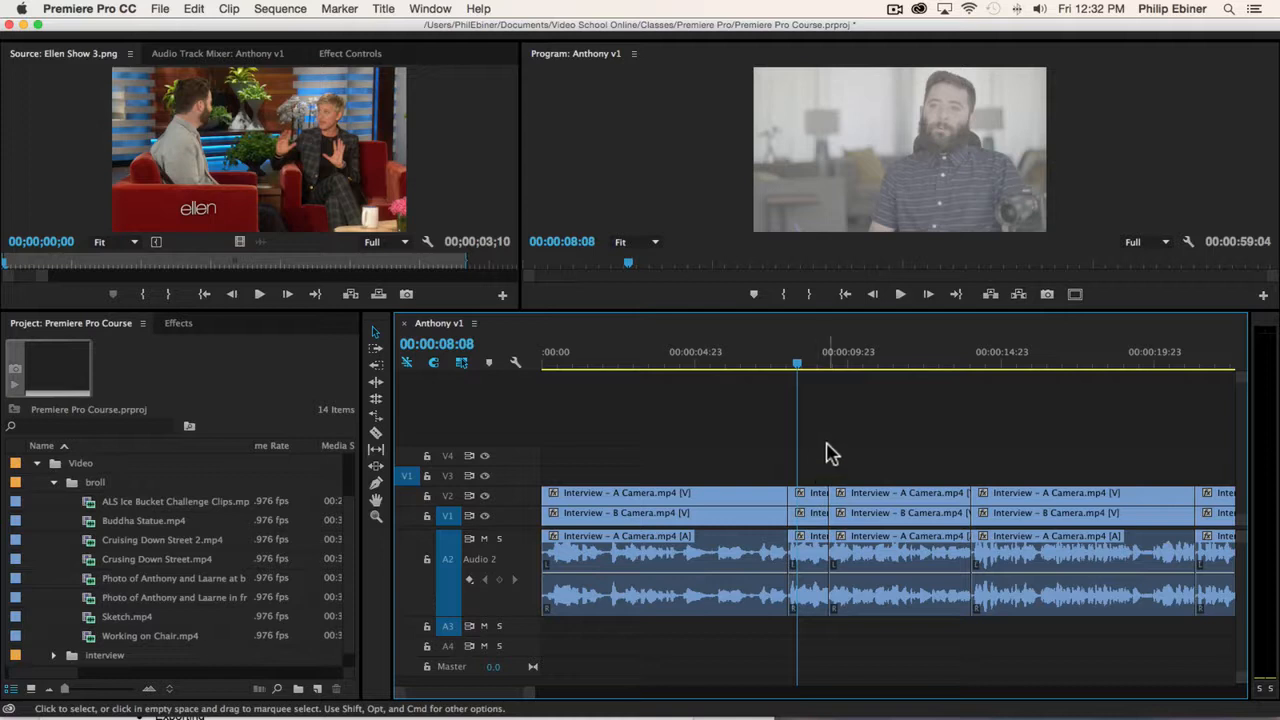
# Load ALS Ice Bucket Challenge Clips.mp4 in the Source Monitor and scrub through its footage with the monitors enlarged.
pyautogui.doubleClick(146, 503)
pyautogui.click(44, 265)
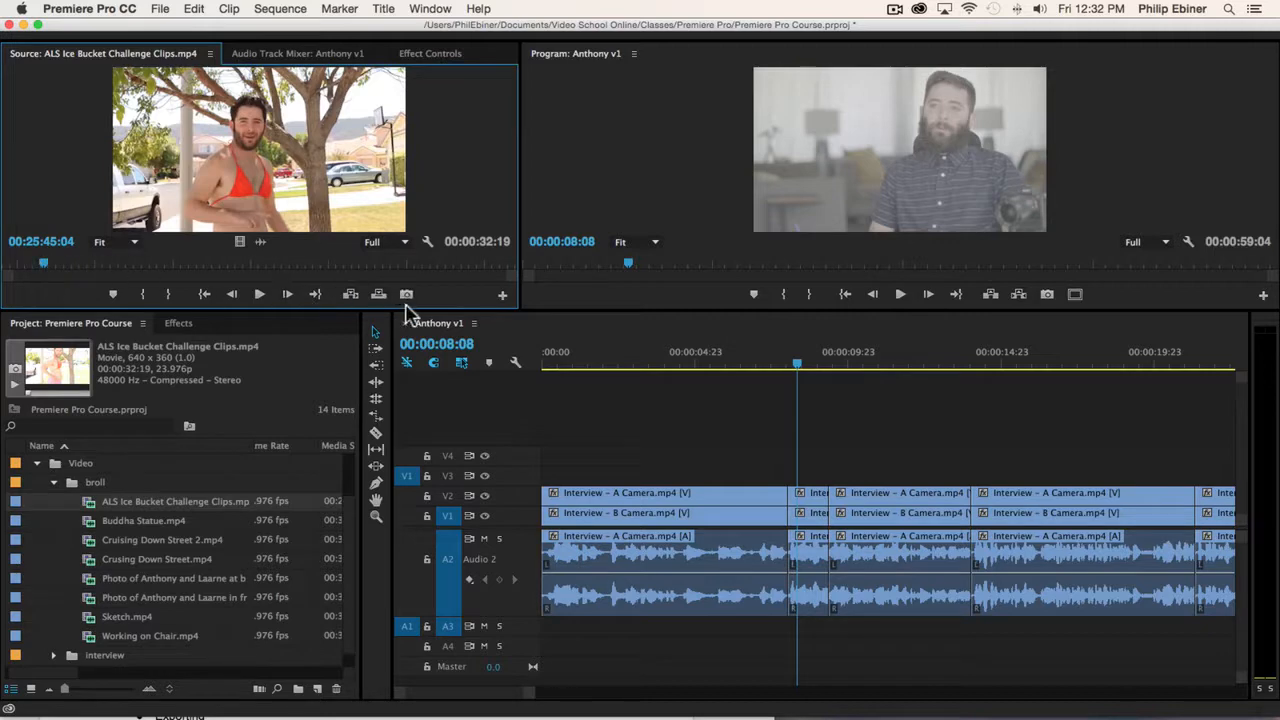
pyautogui.moveTo(407, 309); pyautogui.dragTo(430, 328)
pyautogui.moveTo(38, 283); pyautogui.dragTo(91, 286)
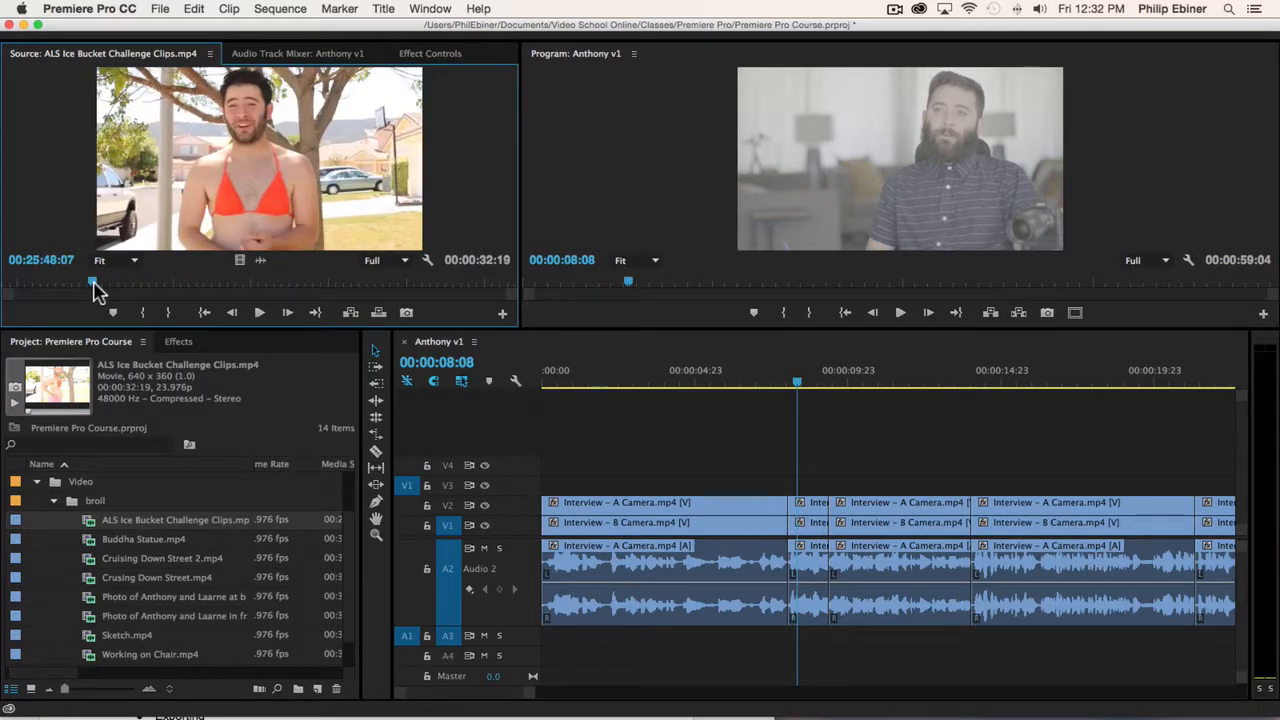
pyautogui.moveTo(93, 287); pyautogui.dragTo(205, 280)
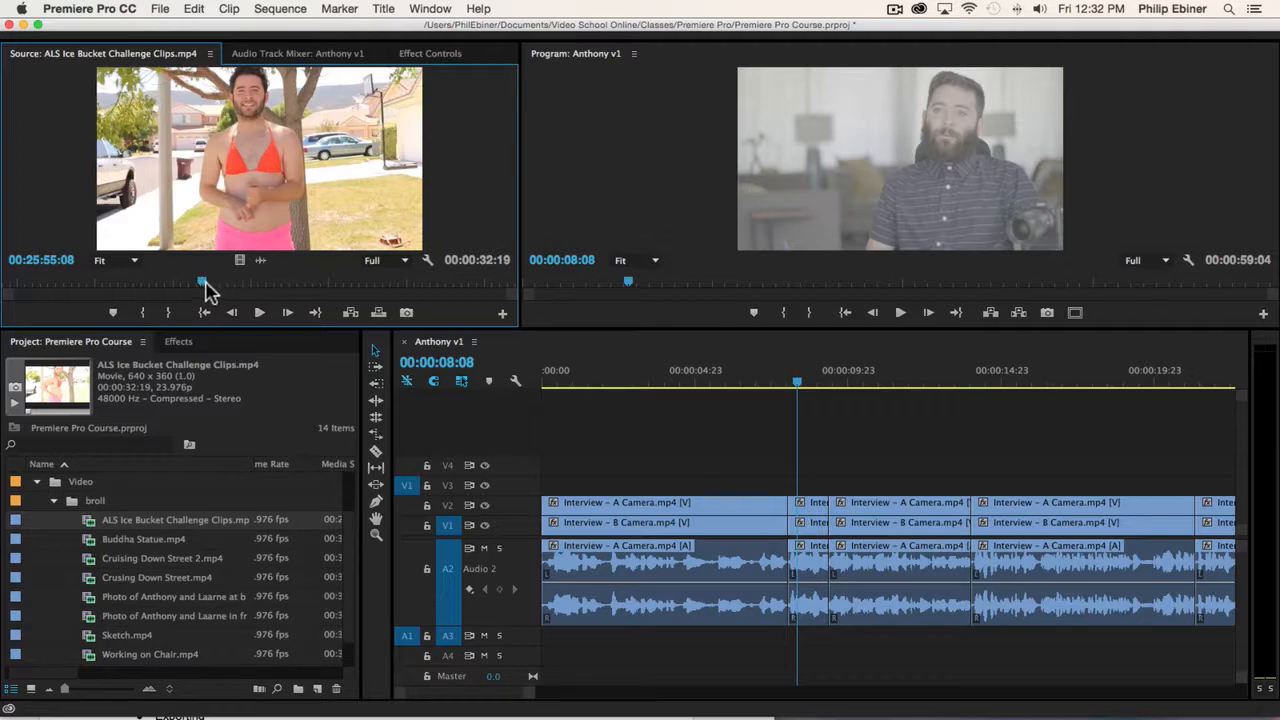
pyautogui.moveTo(203, 285); pyautogui.dragTo(130, 282)
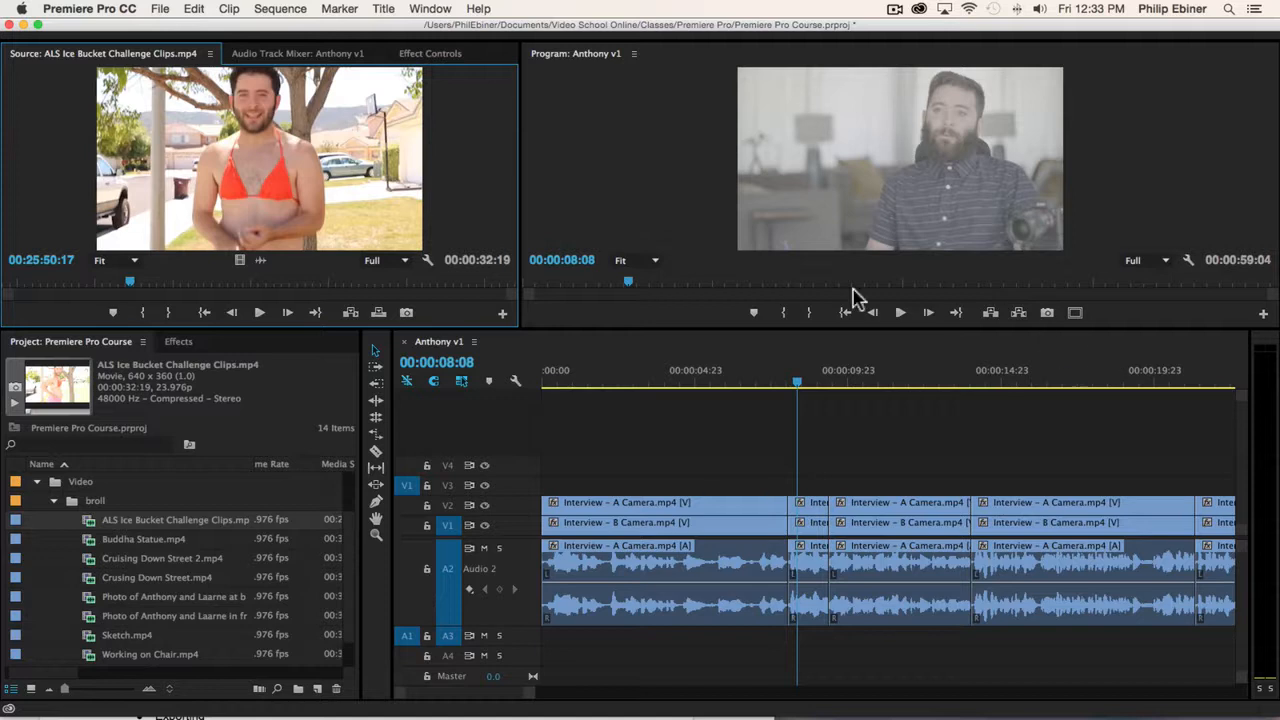
# Mark the car-washing shot in the source clip with an In point at 00:25:56:18 and an Out point at 00:25:59:03.
pyautogui.click(77, 281)
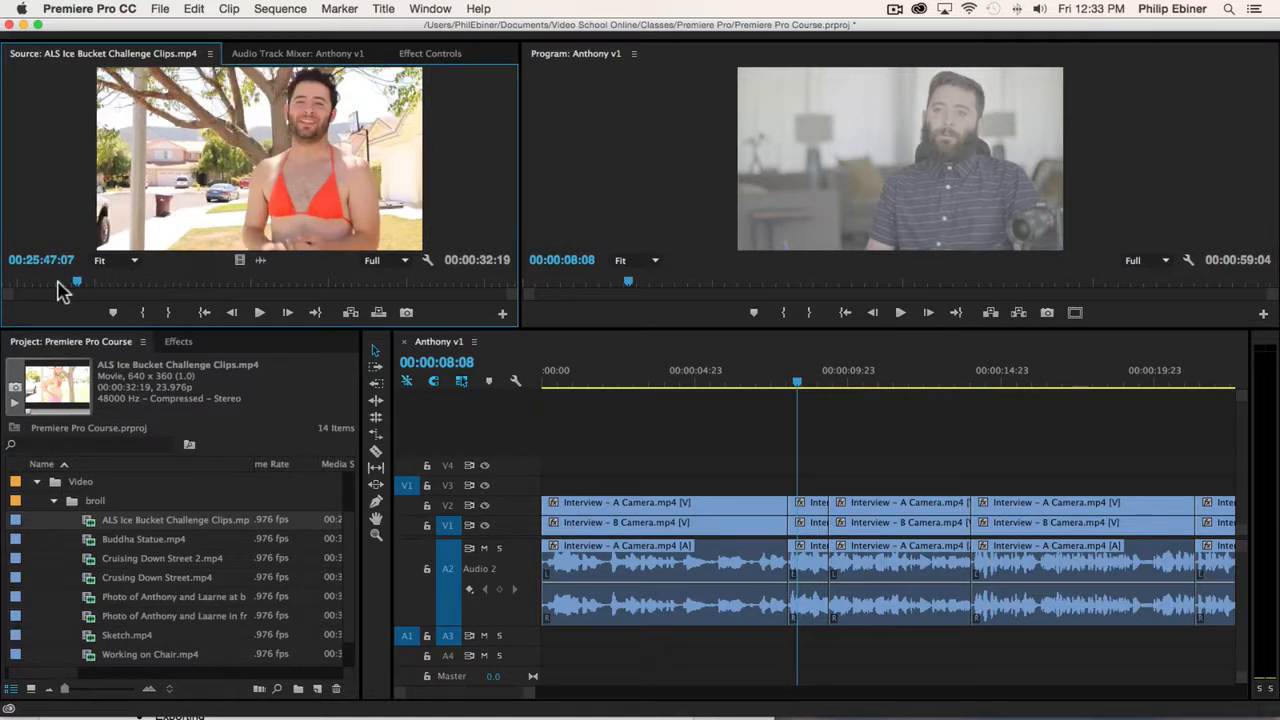
pyautogui.moveTo(130, 284); pyautogui.dragTo(225, 285)
pyautogui.press('i')
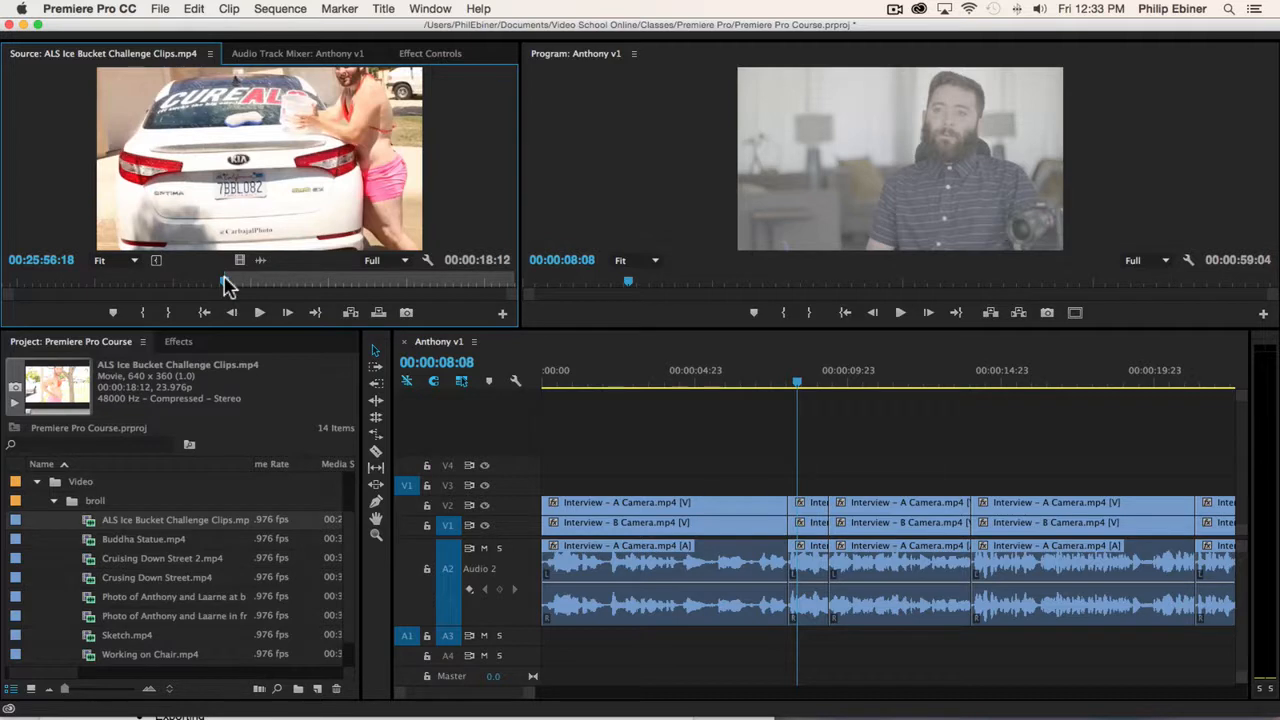
pyautogui.press('space')
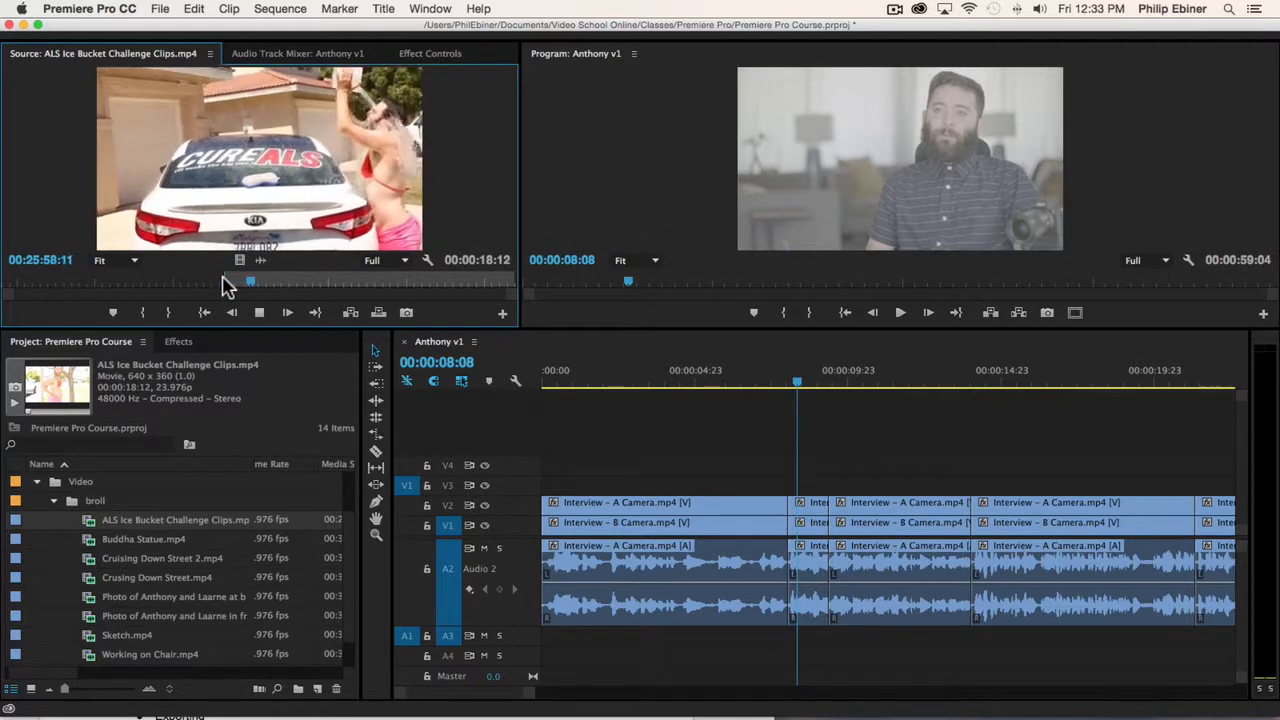
pyautogui.press('space')
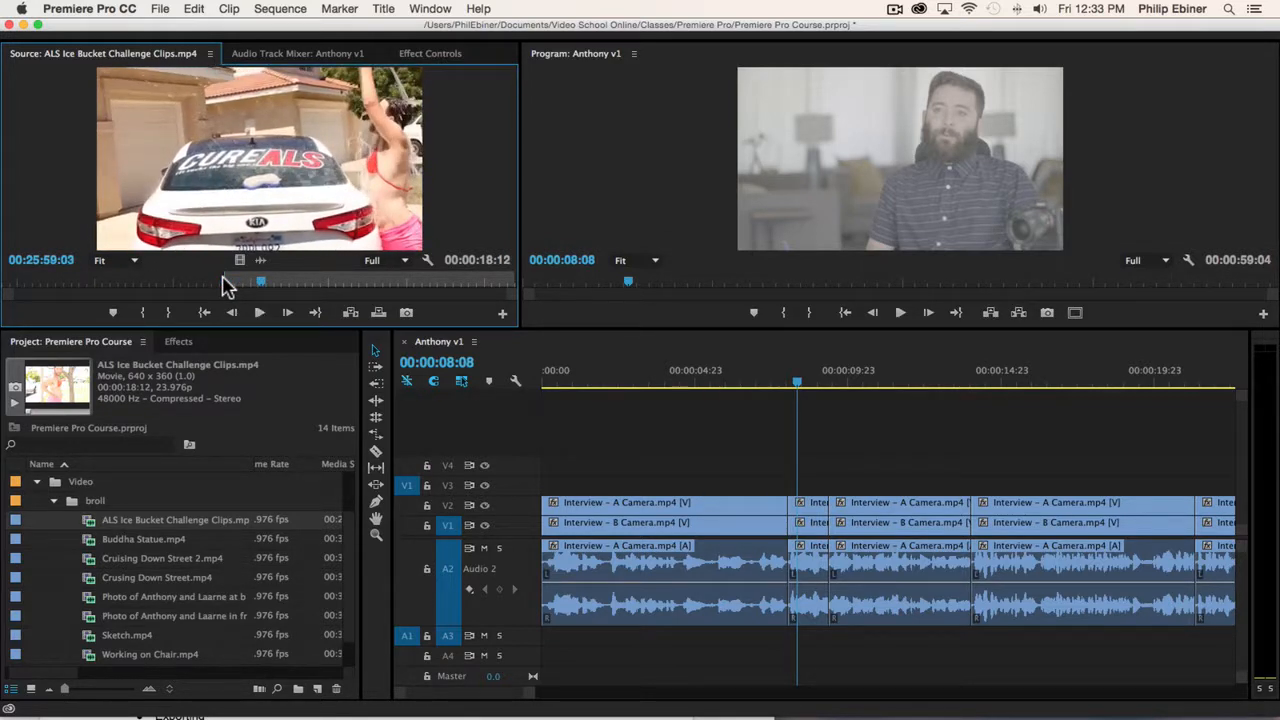
pyautogui.press('o')
# Place the marked shot, video only, on V3 from the start of the second interview segment, and preview it with the V3 track expanded.
pyautogui.moveTo(240, 260); pyautogui.dragTo(782, 484)
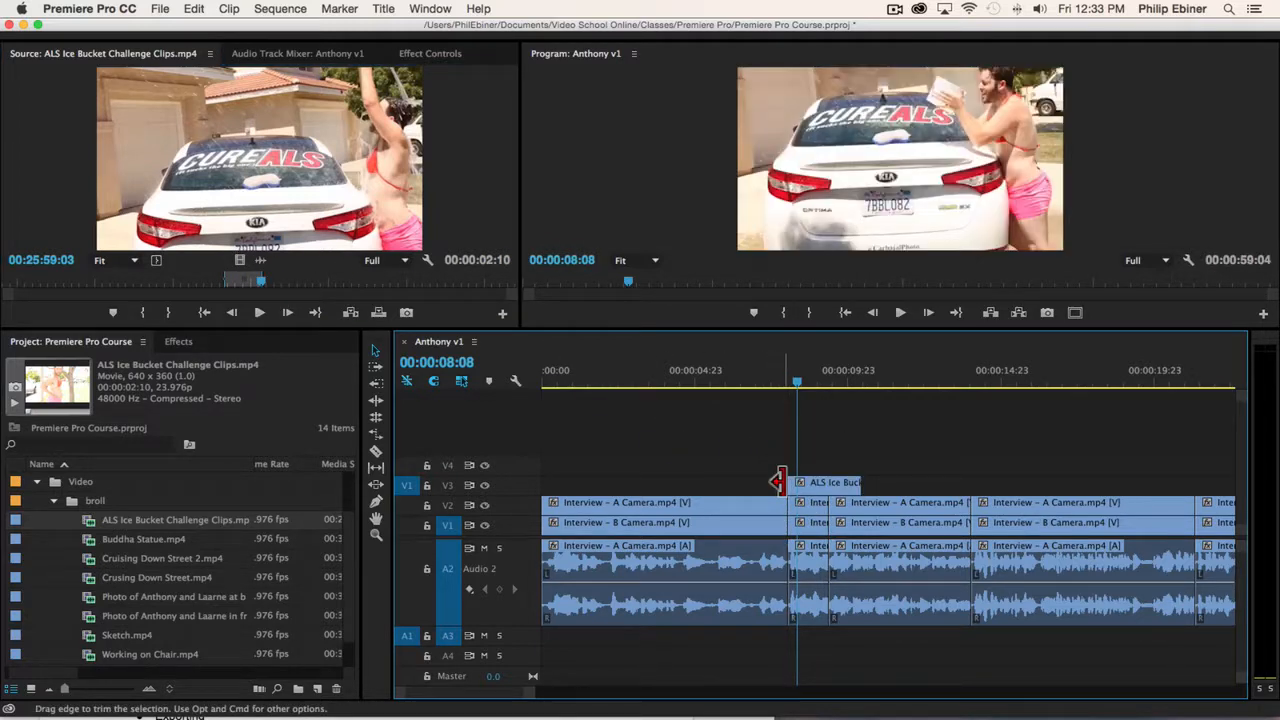
pyautogui.doubleClick(510, 490)
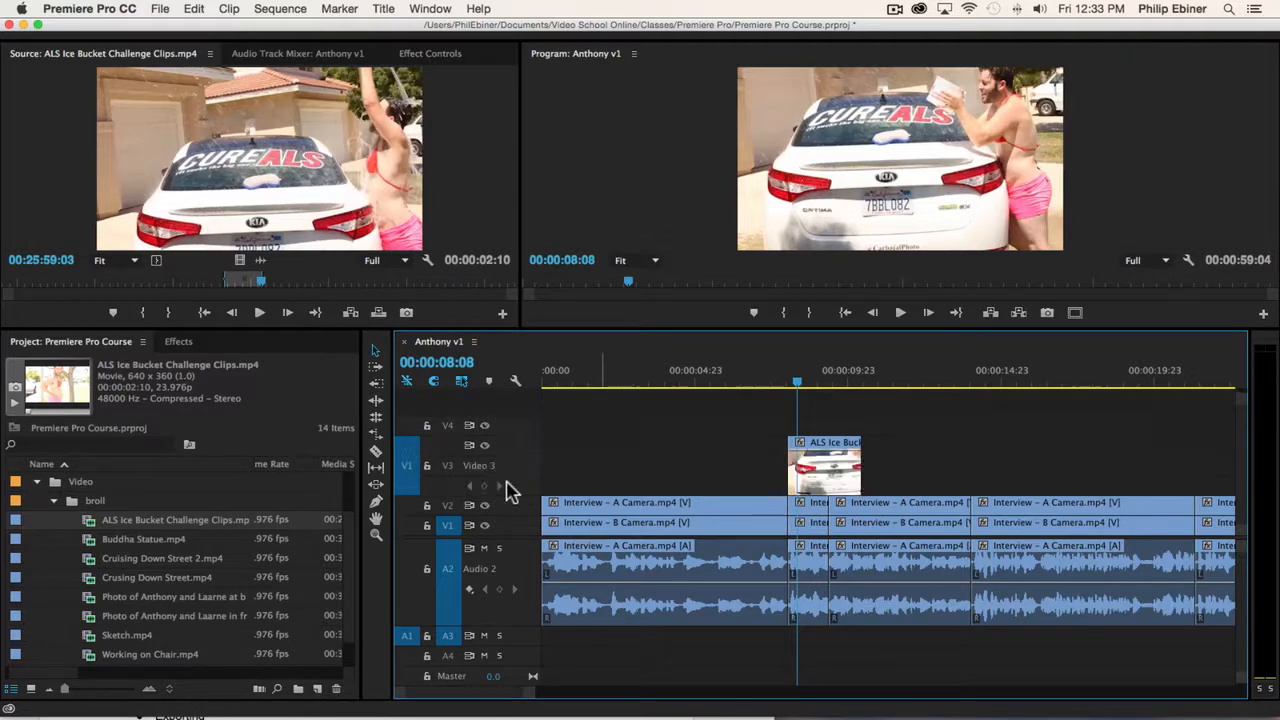
pyautogui.click(794, 383)
pyautogui.moveTo(797, 392)
pyautogui.mouseDown()
pyautogui.moveTo(857, 400)
pyautogui.moveTo(798, 395)
pyautogui.mouseUp()
pyautogui.press('space')
pyautogui.press('space')
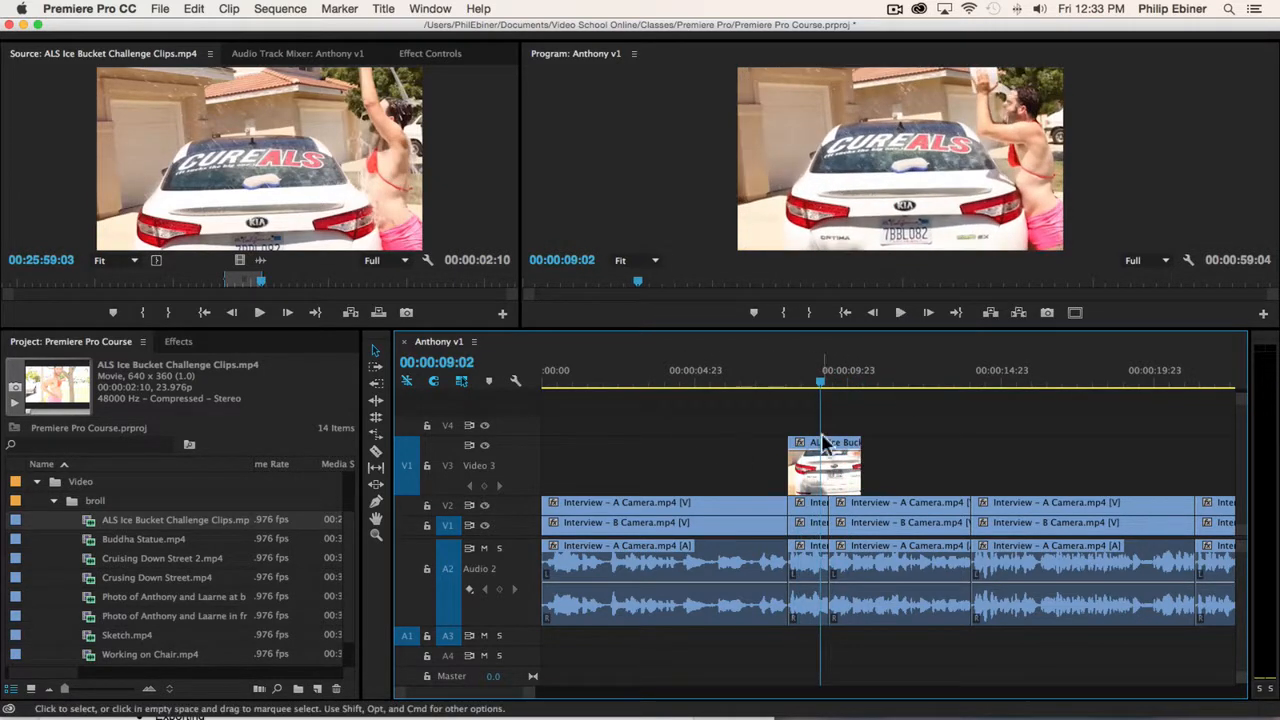
pyautogui.doubleClick(510, 505)
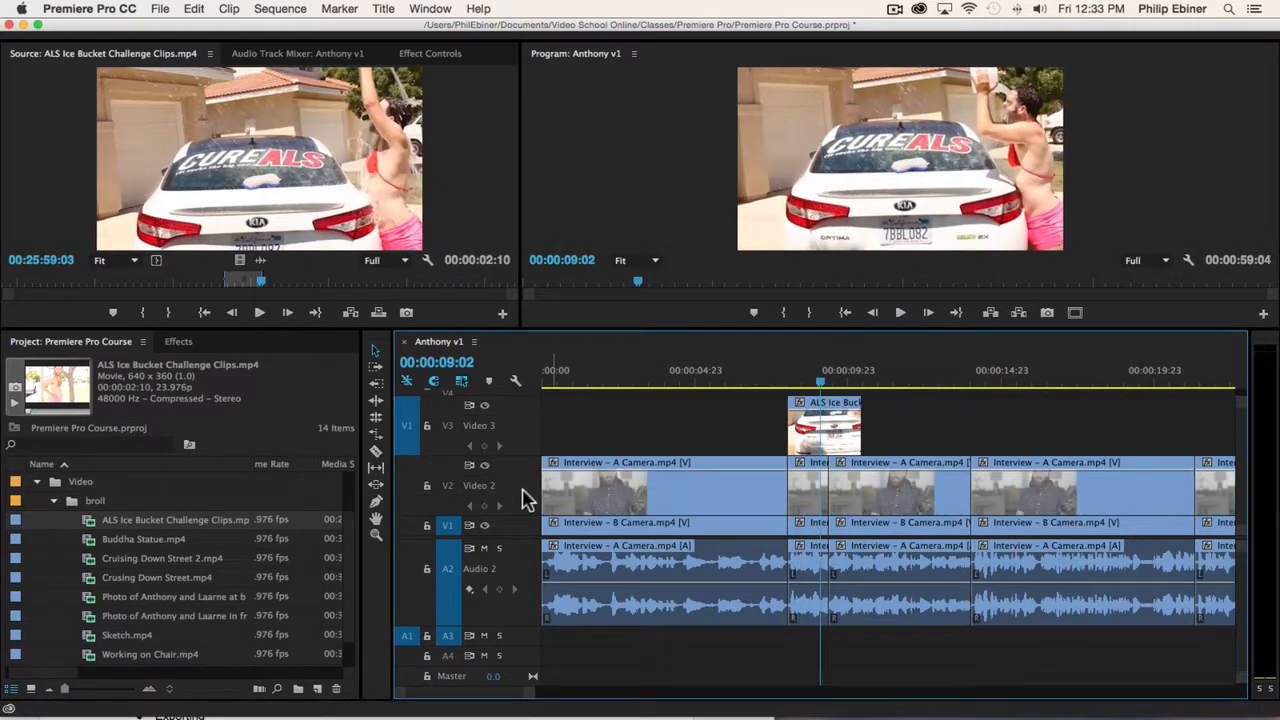
pyautogui.doubleClick(518, 510)
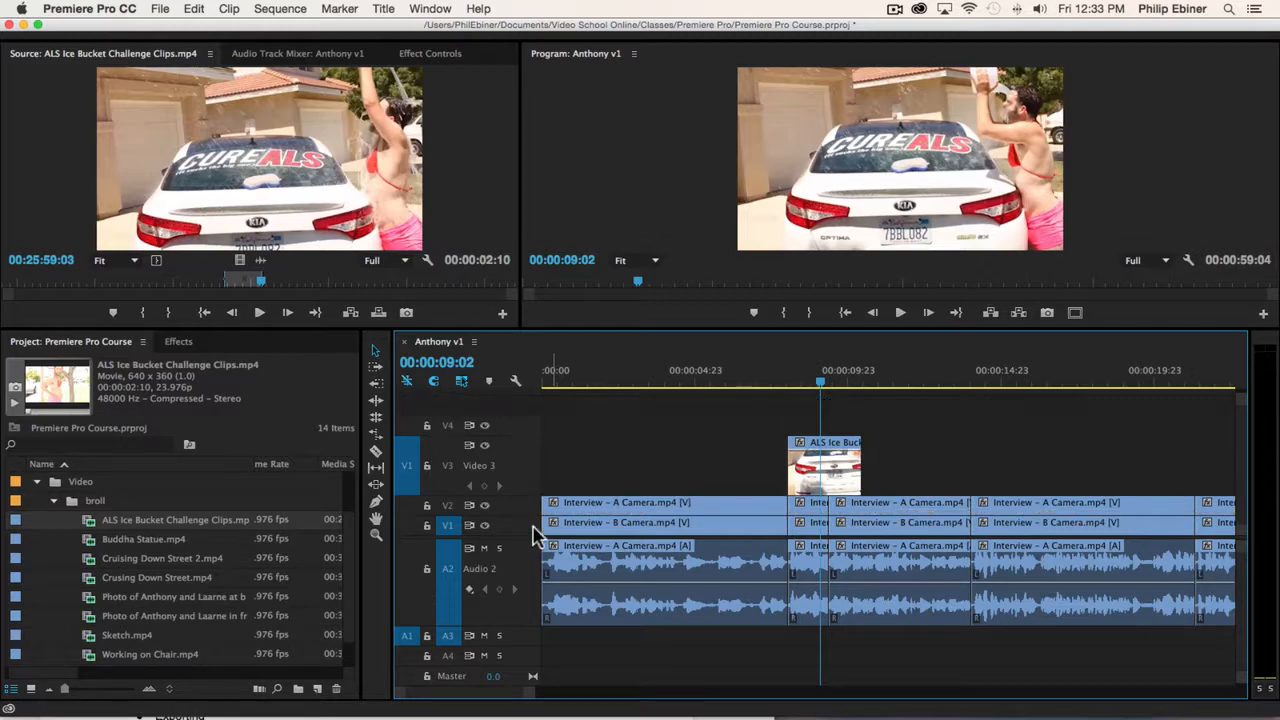
# Mark a 2-second range of the window-washing shot in the source clip, with its Out point at 00:26:04:16.
pyautogui.click(260, 285)
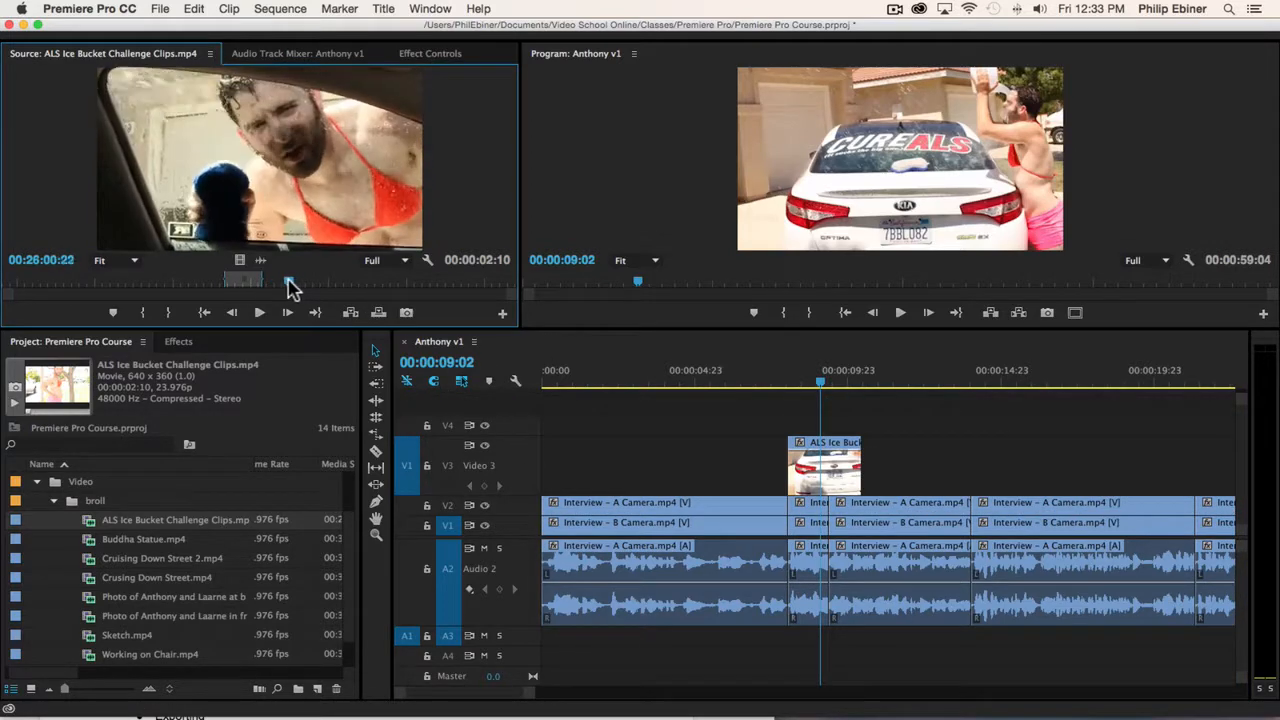
pyautogui.moveTo(289, 280); pyautogui.dragTo(287, 280)
pyautogui.press('i')
pyautogui.press('space')
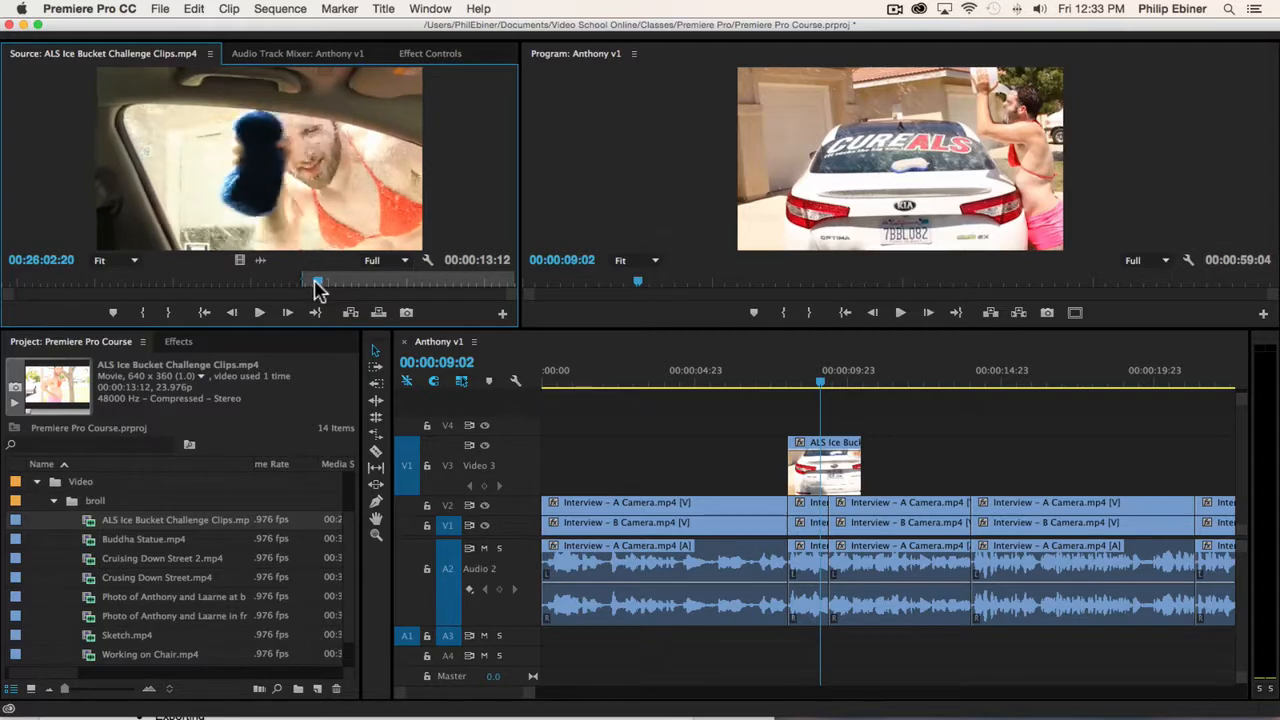
pyautogui.press('i')
pyautogui.press('space')
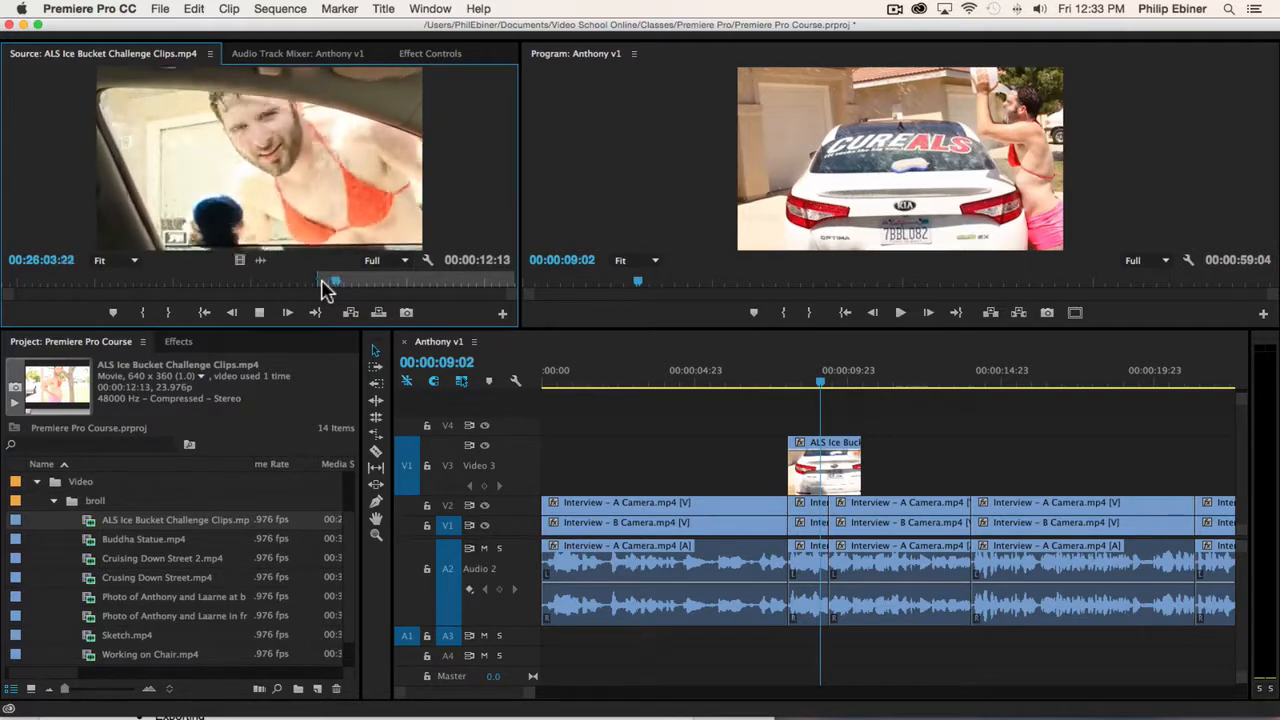
pyautogui.press('o')
pyautogui.press('space')
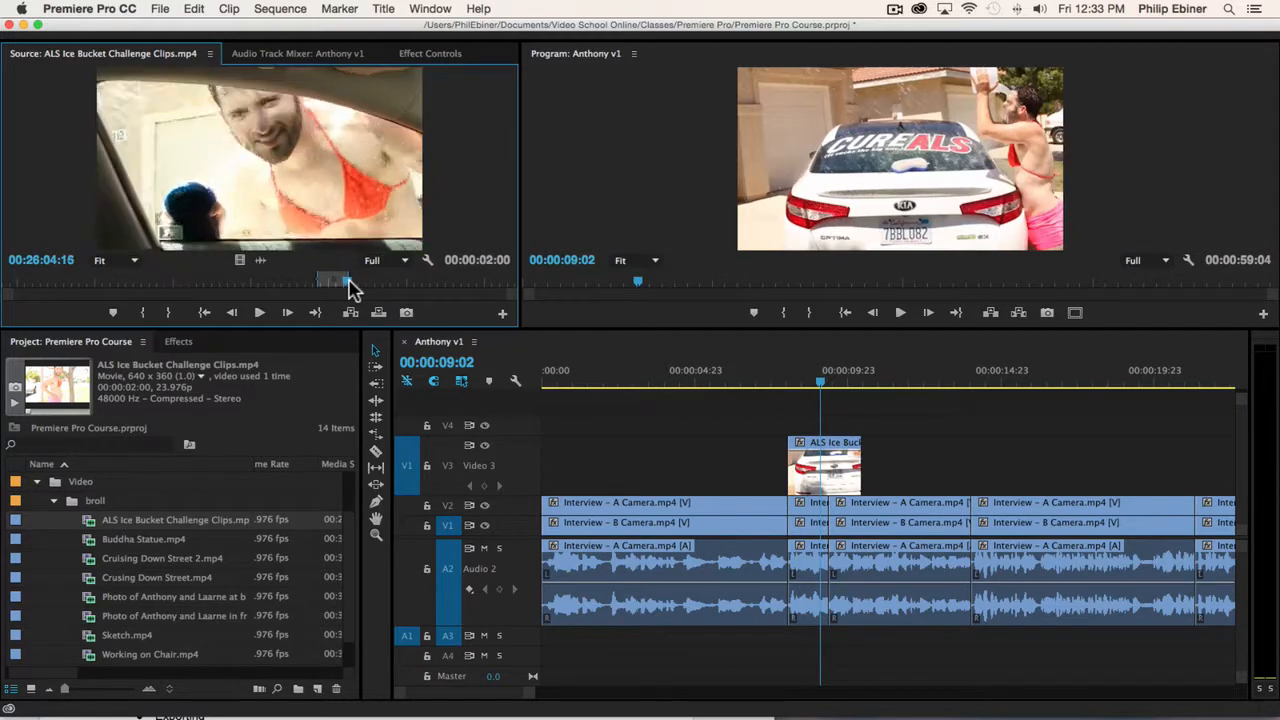
# Place the marked window-washing shot, video only, on V3 directly after the car-washing clip, and preview both in the sequence.
pyautogui.moveTo(245, 268); pyautogui.dragTo(888, 465)
pyautogui.click(771, 377)
pyautogui.press('space')
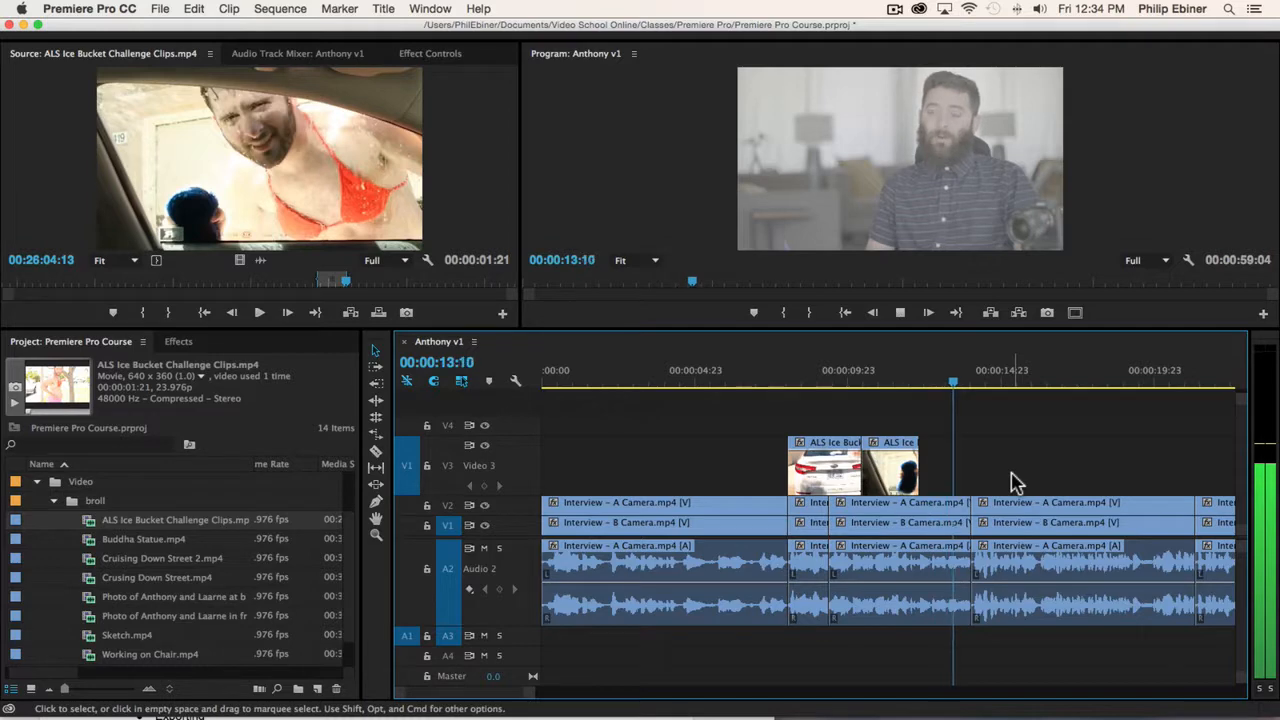
pyautogui.press('space')
# Mark a range of 00:00:02:18 around the ice-water dump in the source clip, with its Out point at 00:26:08:22.
pyautogui.moveTo(388, 281)
pyautogui.mouseDown()
pyautogui.moveTo(403, 283)
pyautogui.moveTo(370, 287)
pyautogui.mouseUp()
pyautogui.press('i')
pyautogui.press('space')
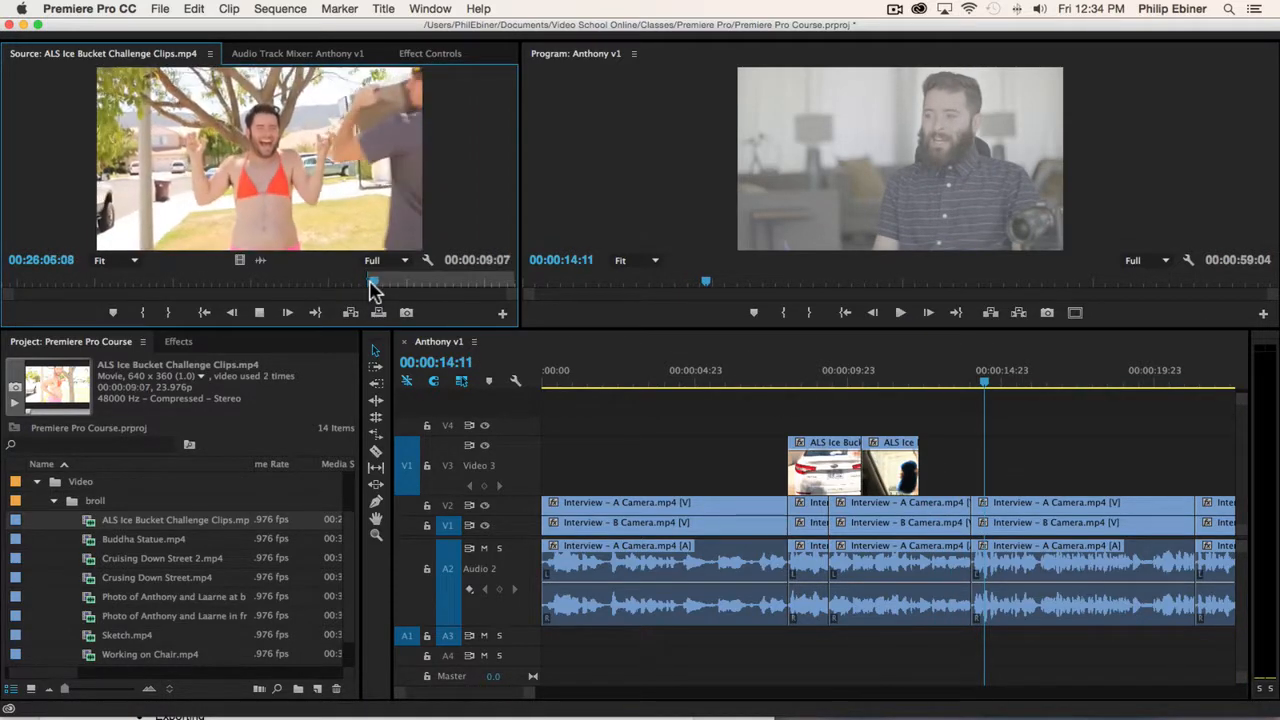
pyautogui.press('o')
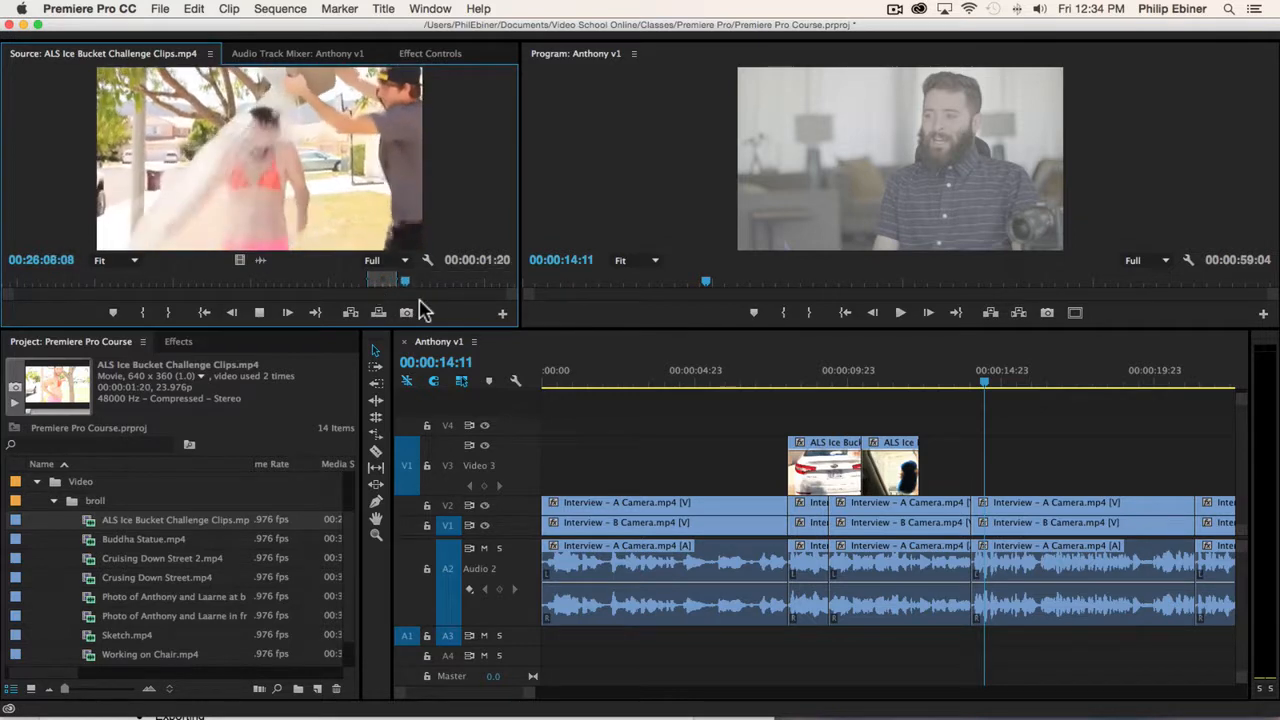
pyautogui.press('space')
pyautogui.press('o')
# Place the marked ice-water shot, video only, on V3 directly after the window-washing clip, and review how it covers the interview cut.
pyautogui.moveTo(394, 229); pyautogui.dragTo(916, 478)
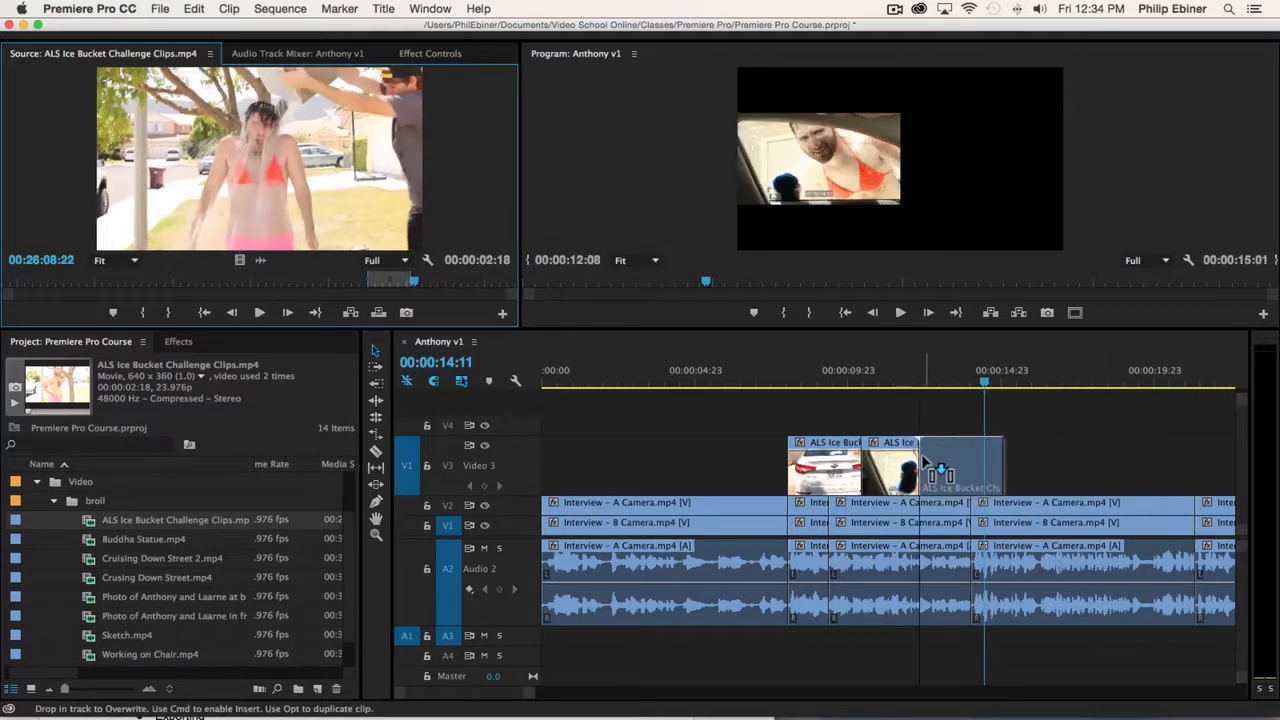
pyautogui.click(893, 380)
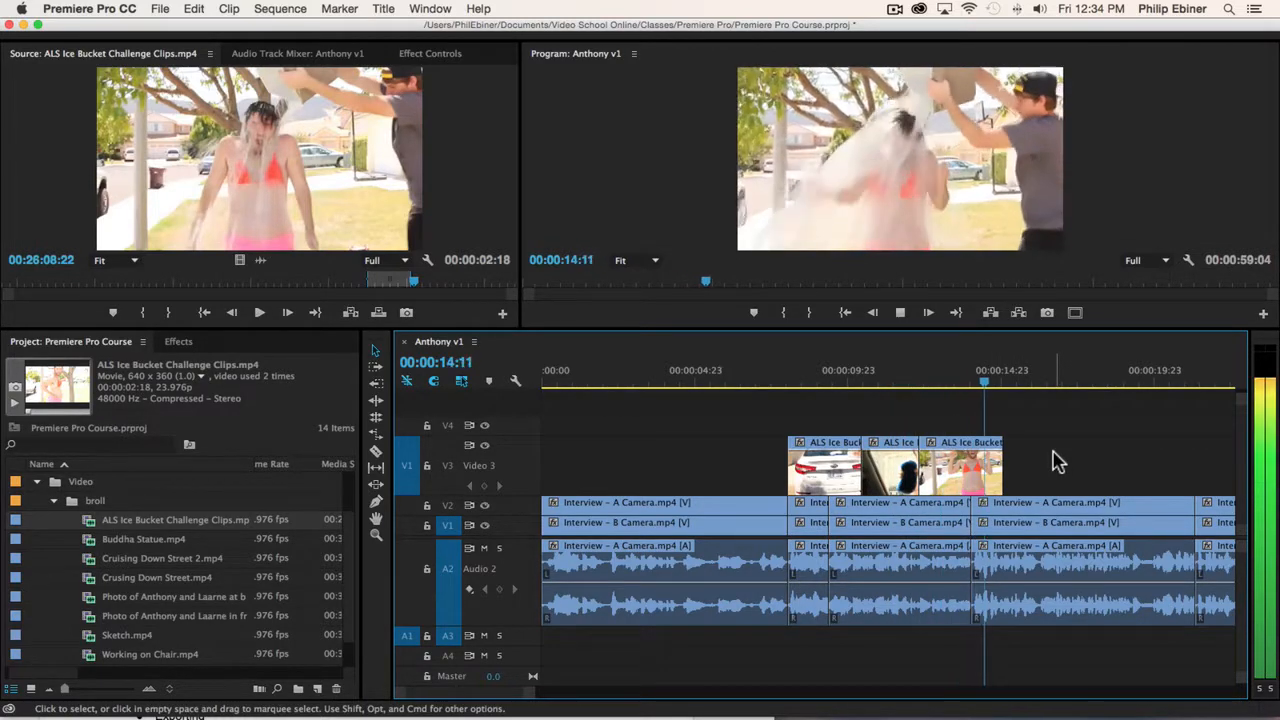
pyautogui.press('space')
pyautogui.press('space')
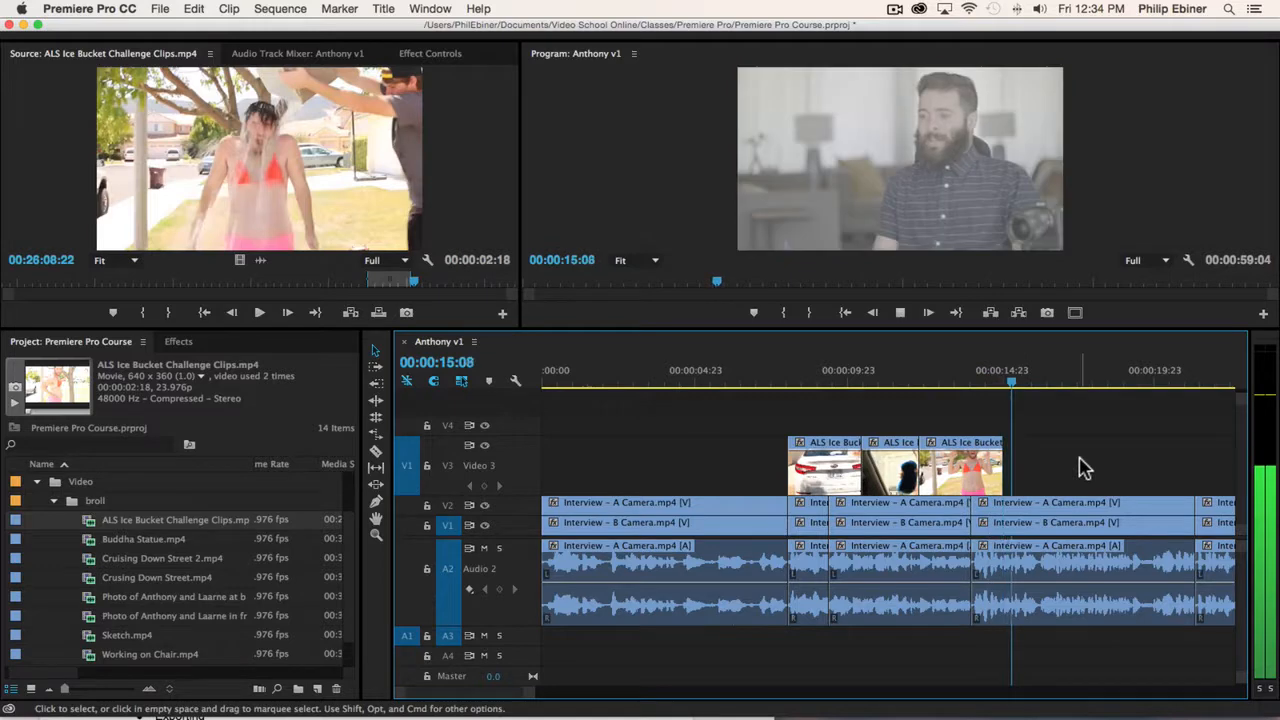
pyautogui.press('space')
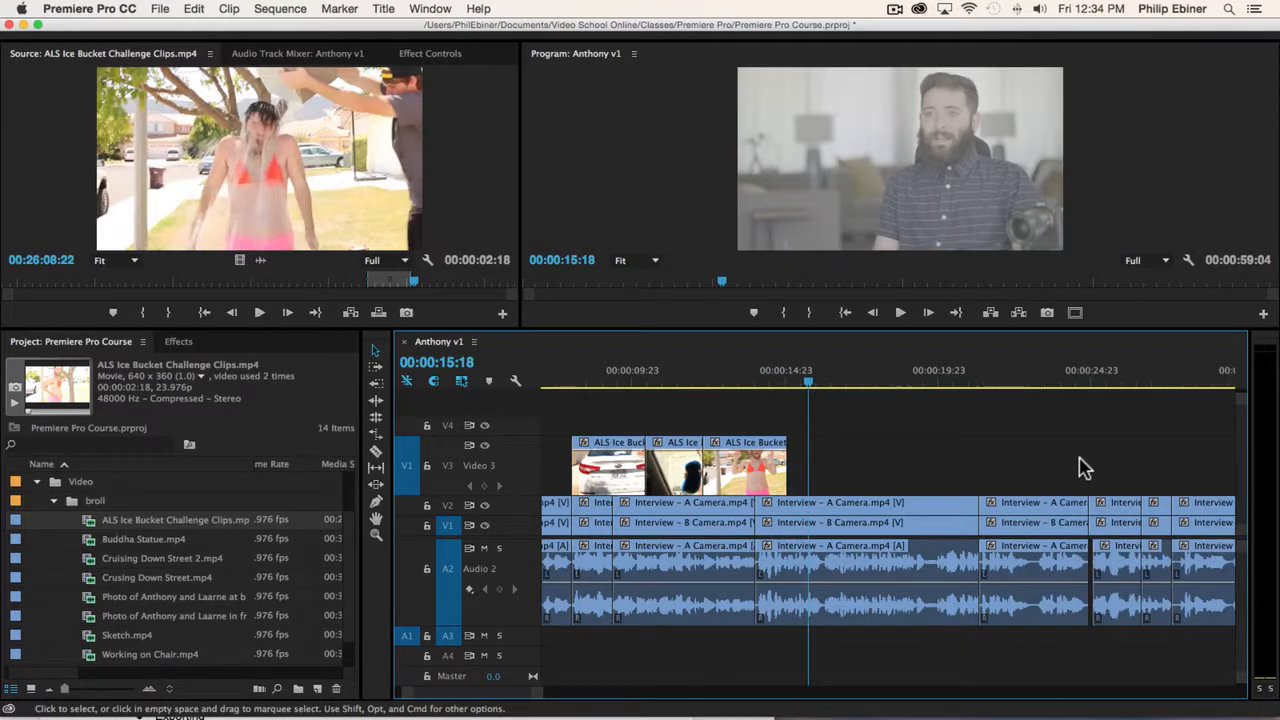
pyautogui.moveTo(740, 381); pyautogui.dragTo(780, 383)
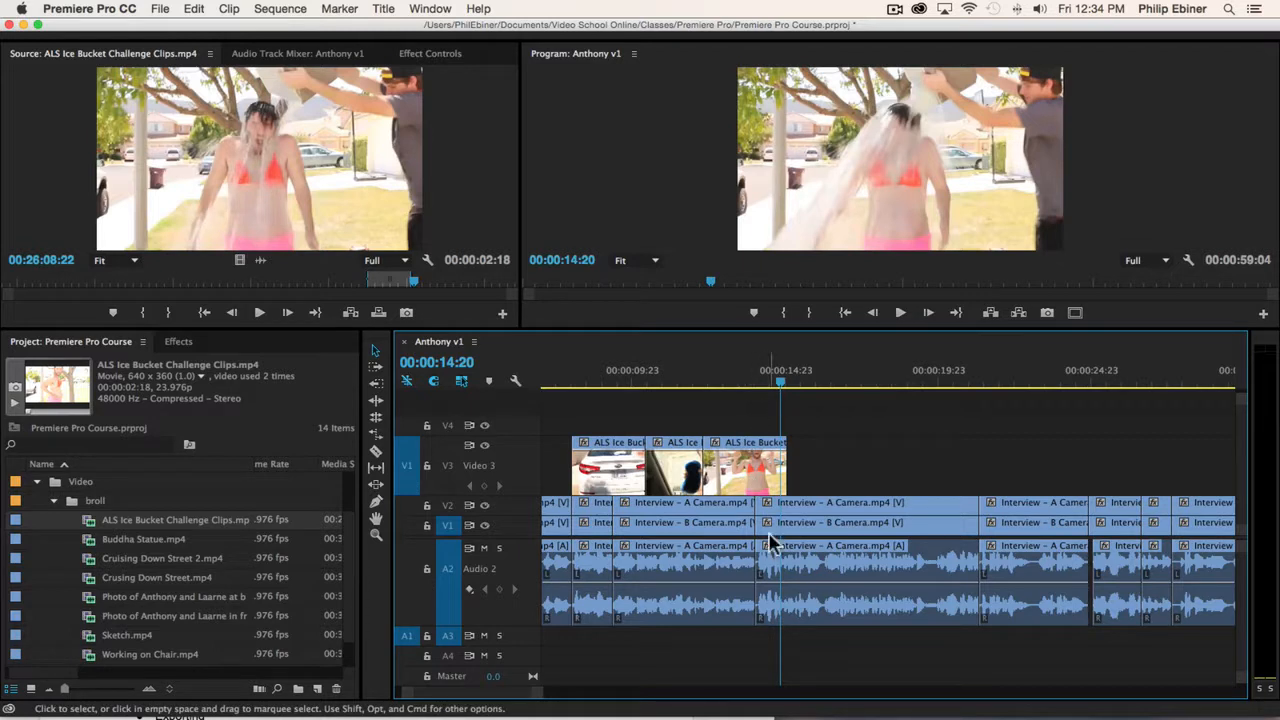
# Reduce the audio track height and play the interview on to 00:00:23:02 to find where the next b-roll fits.
pyautogui.hotkey('alt', '-')
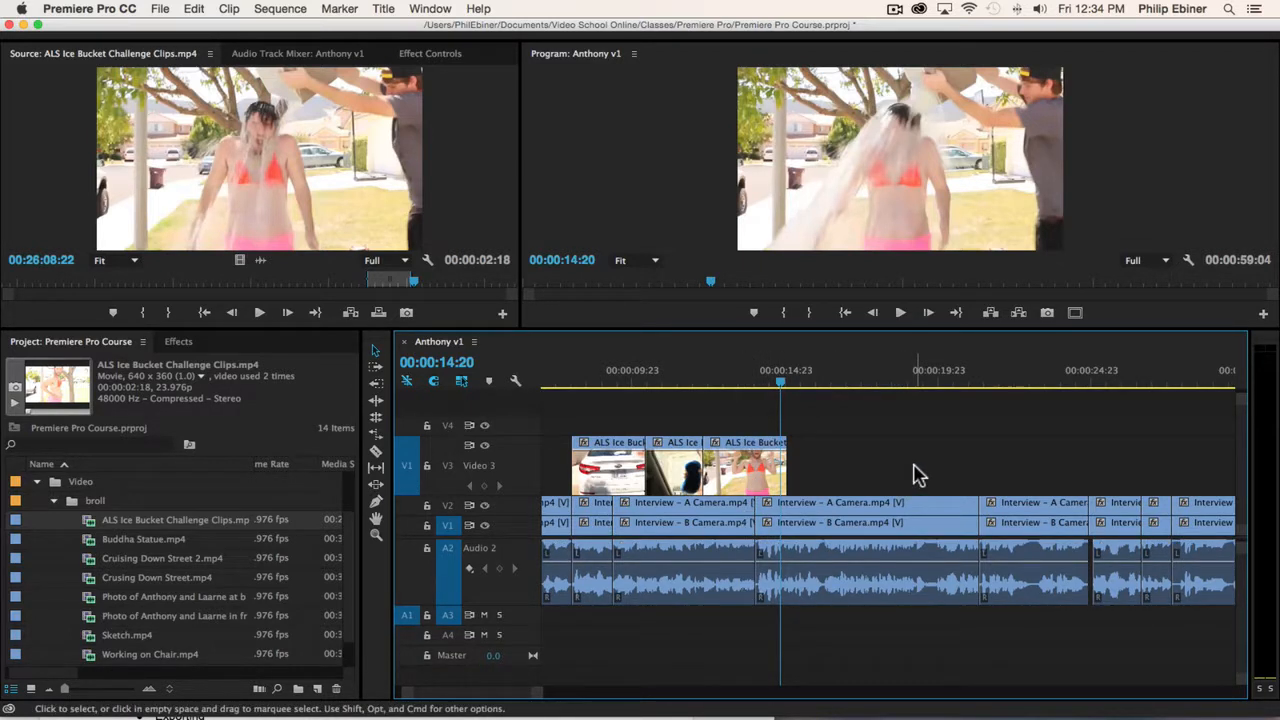
pyautogui.press('space')
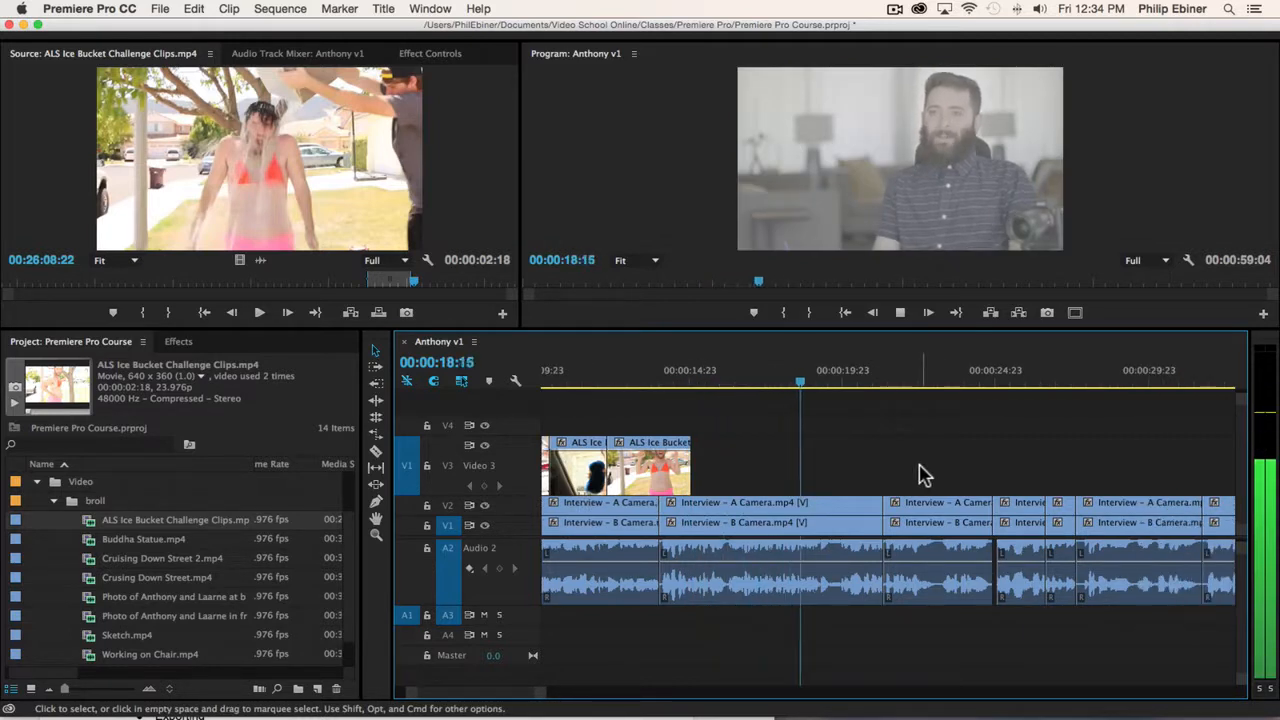
pyautogui.press('space')
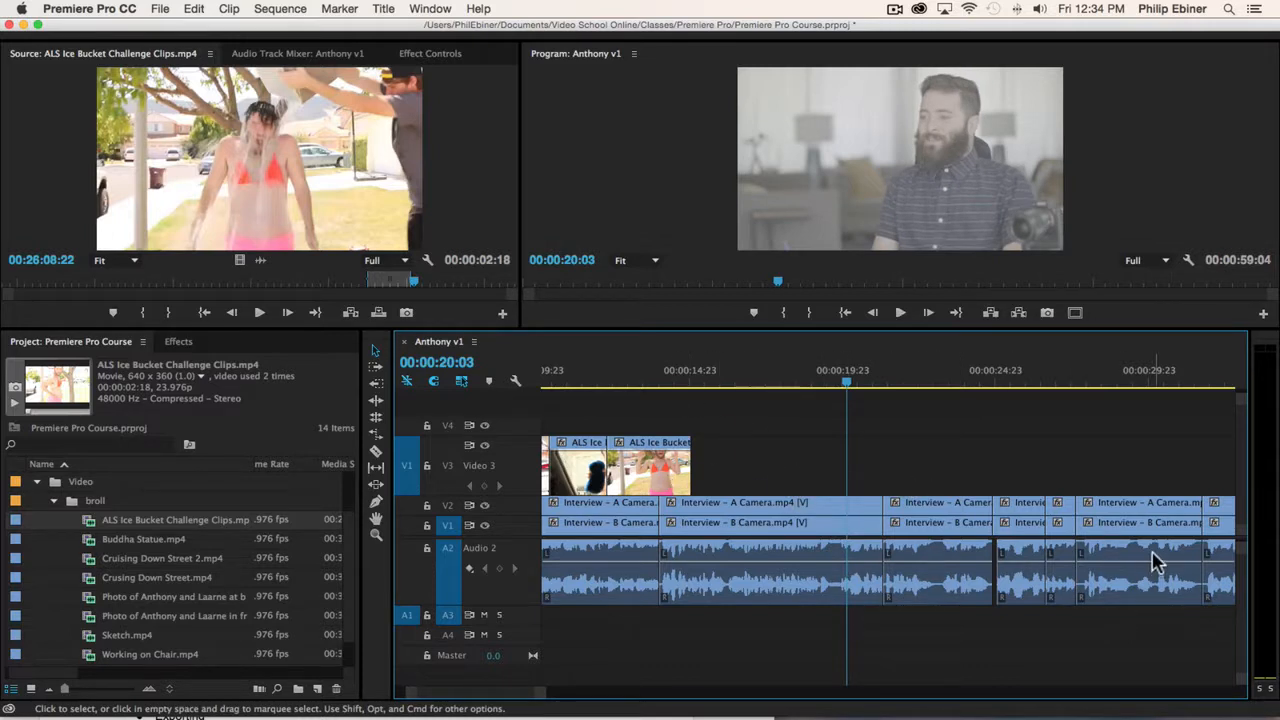
pyautogui.press('space')
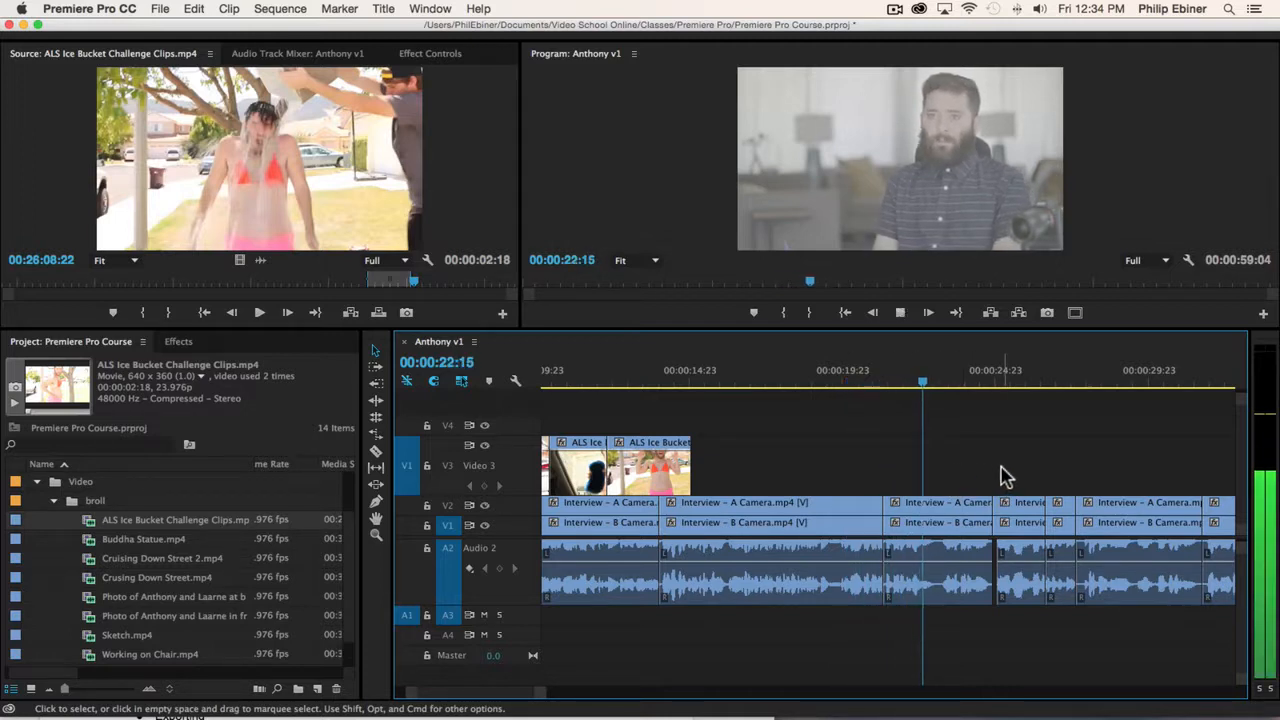
pyautogui.press('space')
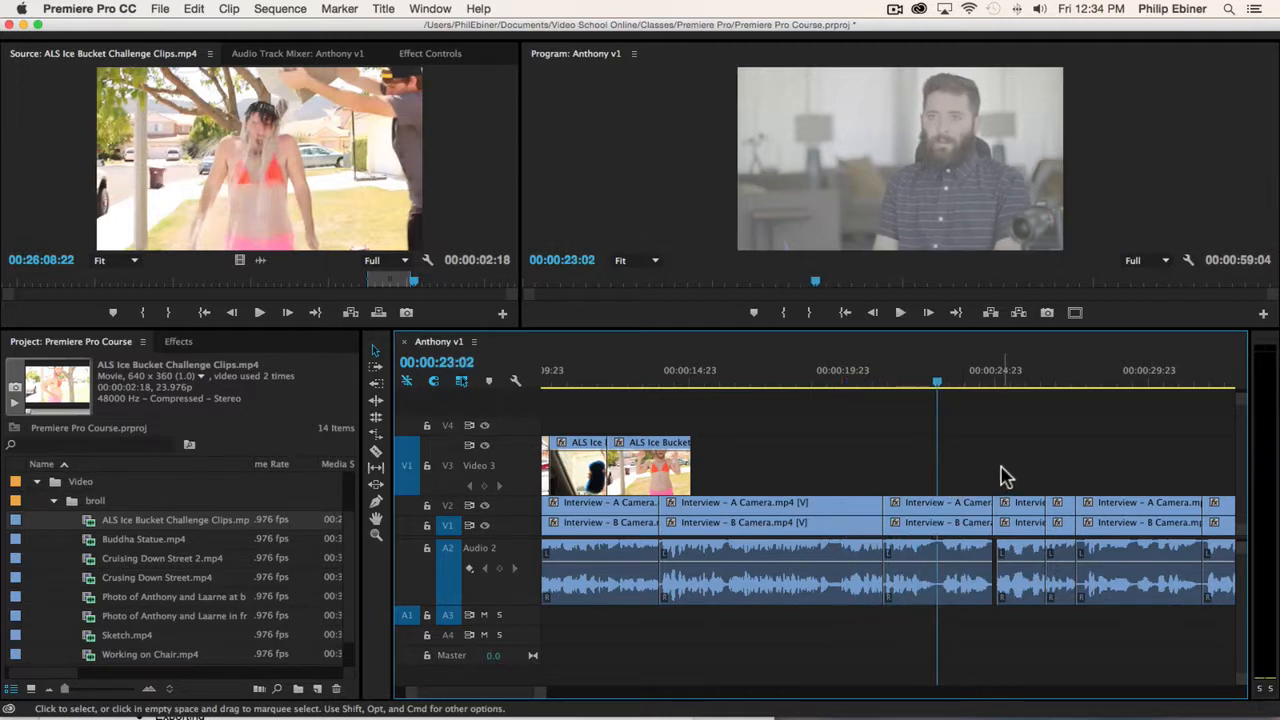
# Expand the Photos bin and preview Social Media 1.png through Social Media 4.png in the Source Monitor.
pyautogui.click(56, 501)
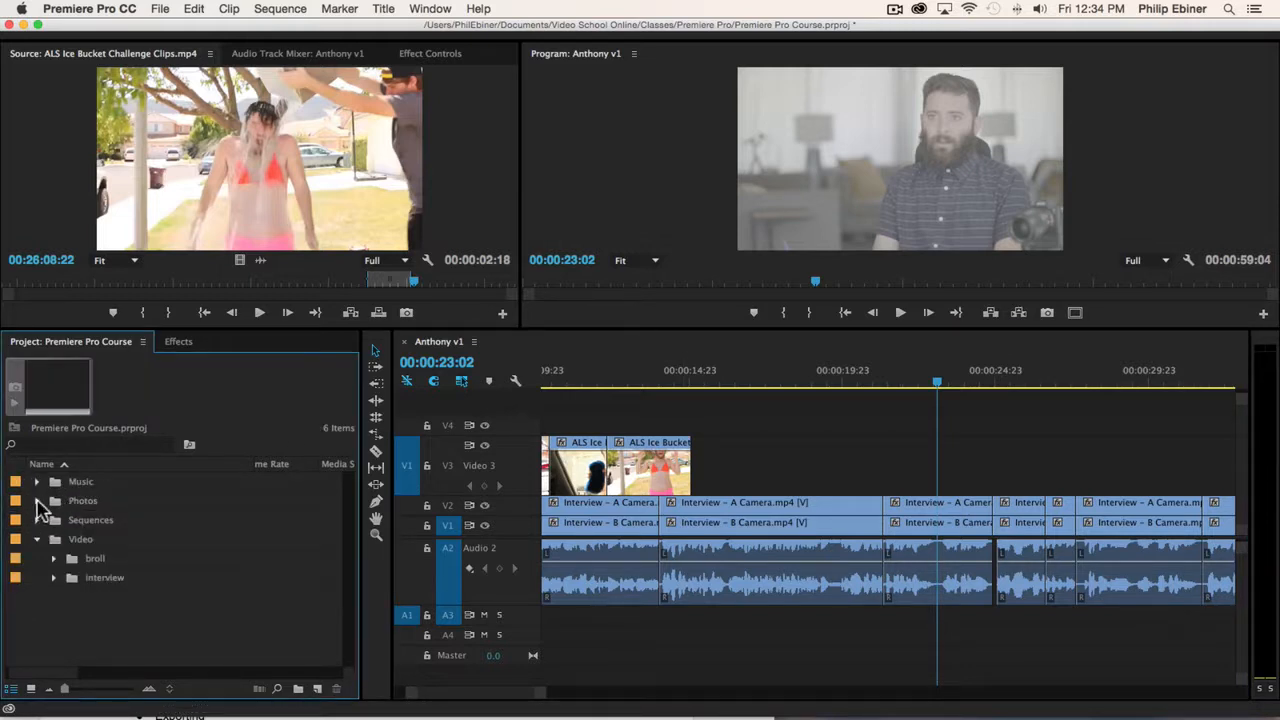
pyautogui.click(37, 501)
pyautogui.scroll(-4, 185, 577)
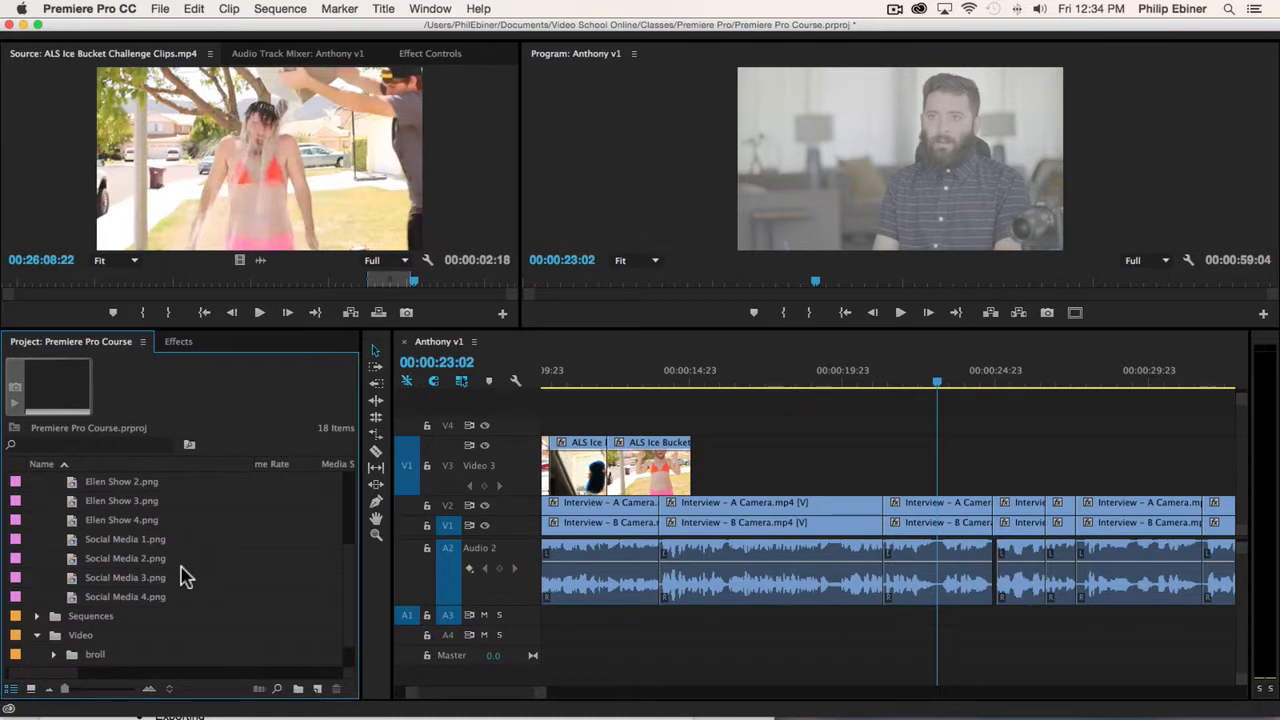
pyautogui.doubleClick(127, 539)
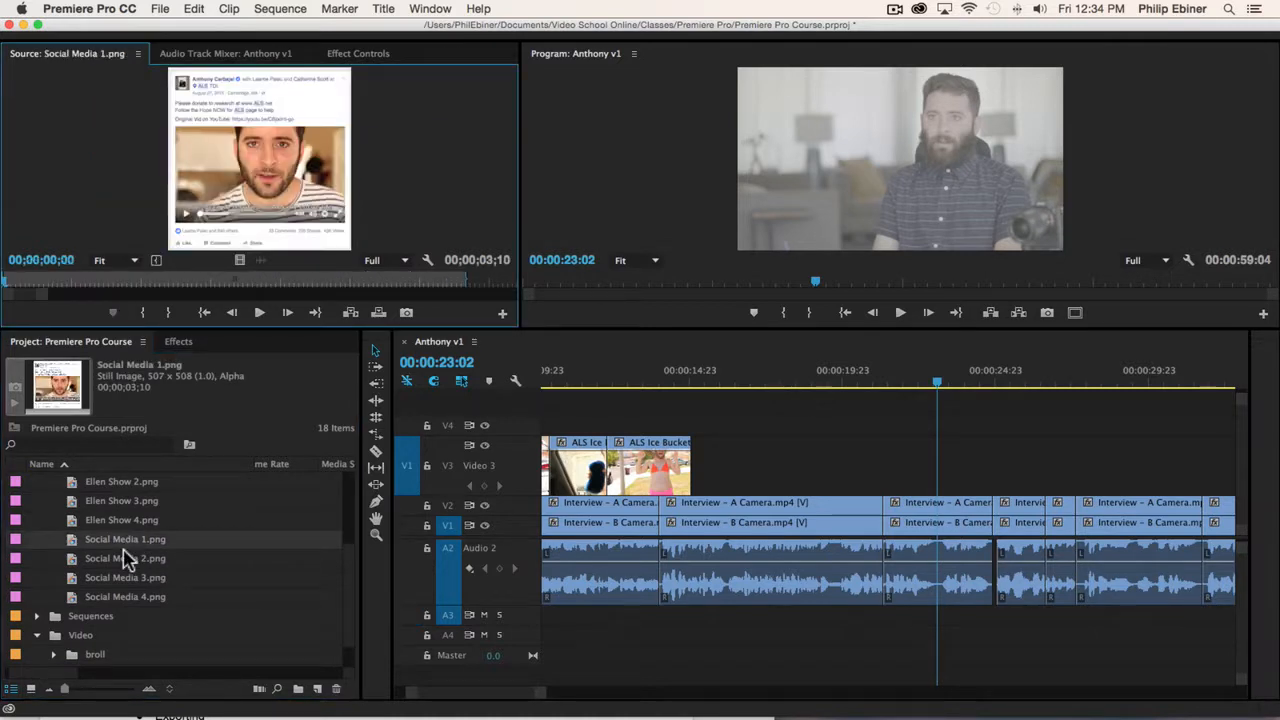
pyautogui.doubleClick(127, 558)
pyautogui.doubleClick(127, 578)
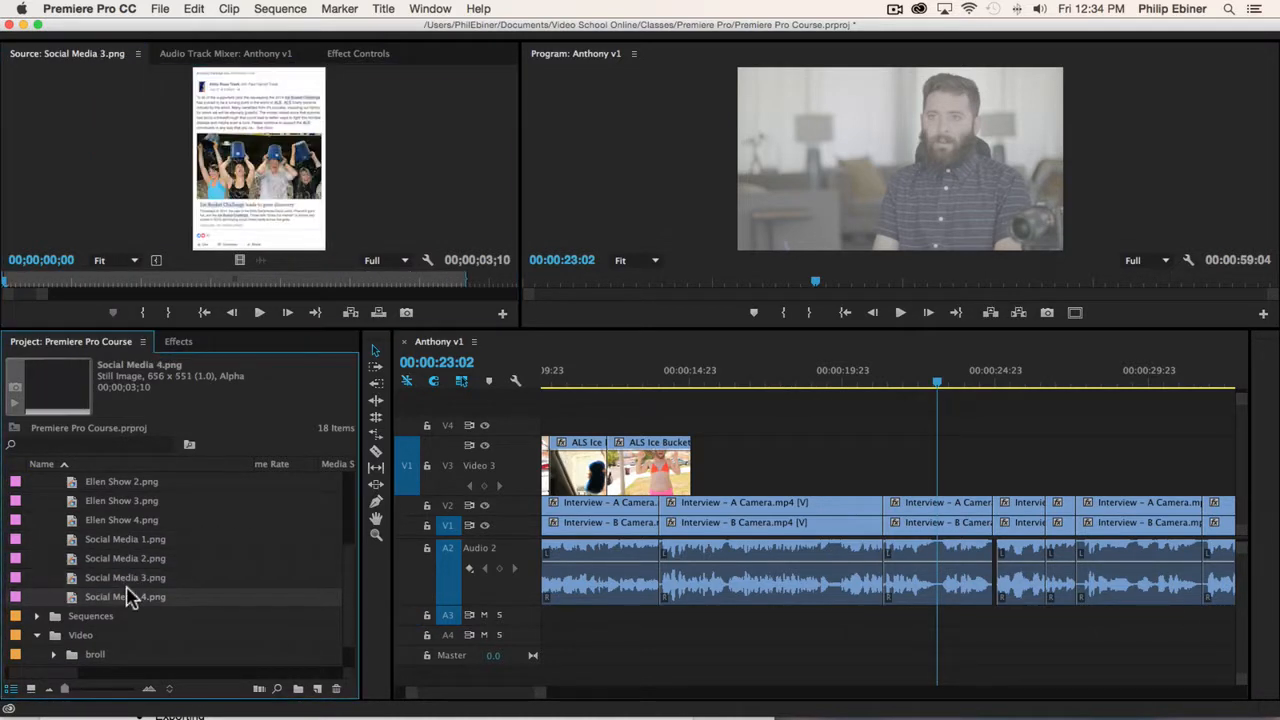
pyautogui.doubleClick(128, 597)
# Place Social Media 1.png through Social Media 4.png together on V3 from the start of the interview segment at 00:00:21:08.
pyautogui.click(124, 541)
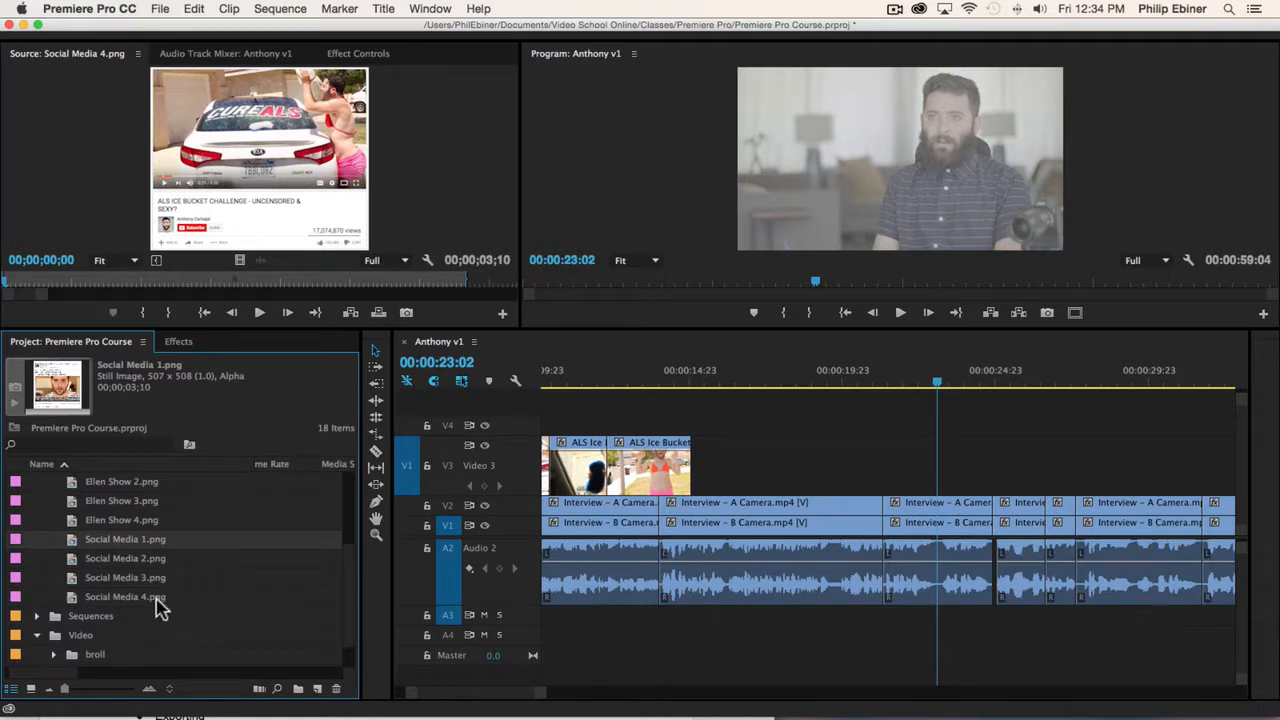
pyautogui.keyDown('shift'); pyautogui.click(123, 600); pyautogui.keyUp('shift')
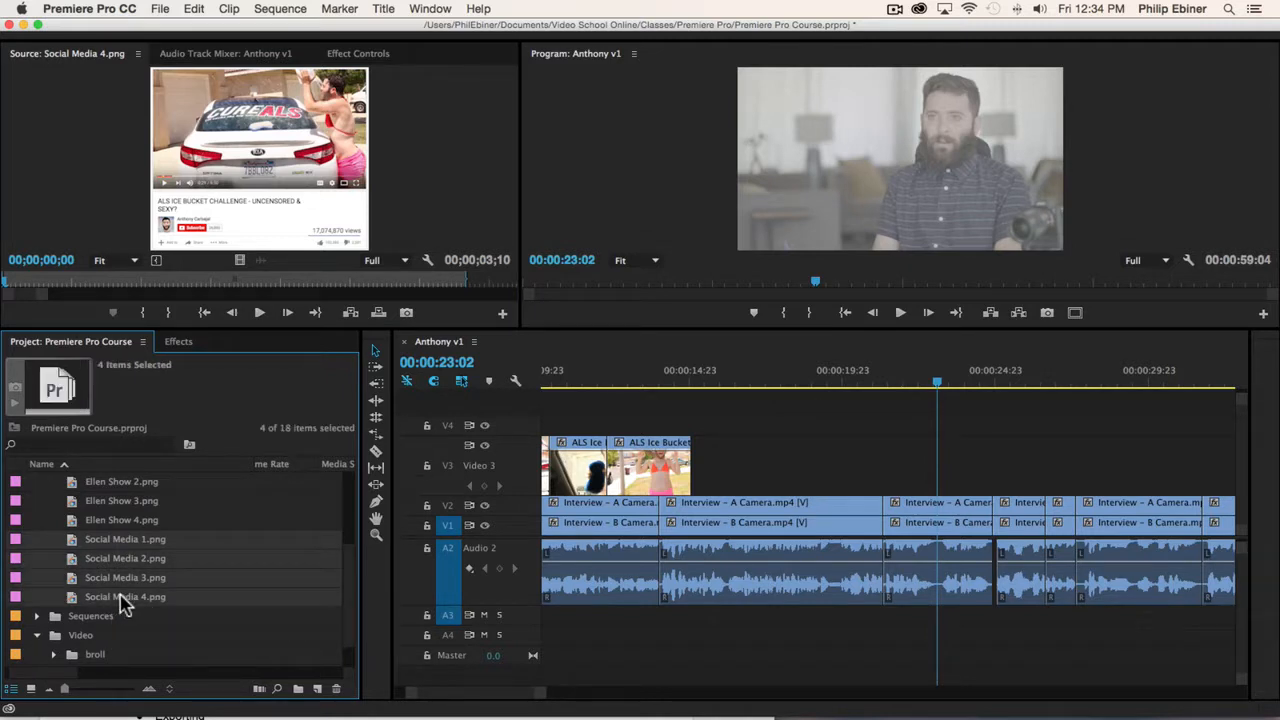
pyautogui.moveTo(122, 603); pyautogui.dragTo(1090, 487)
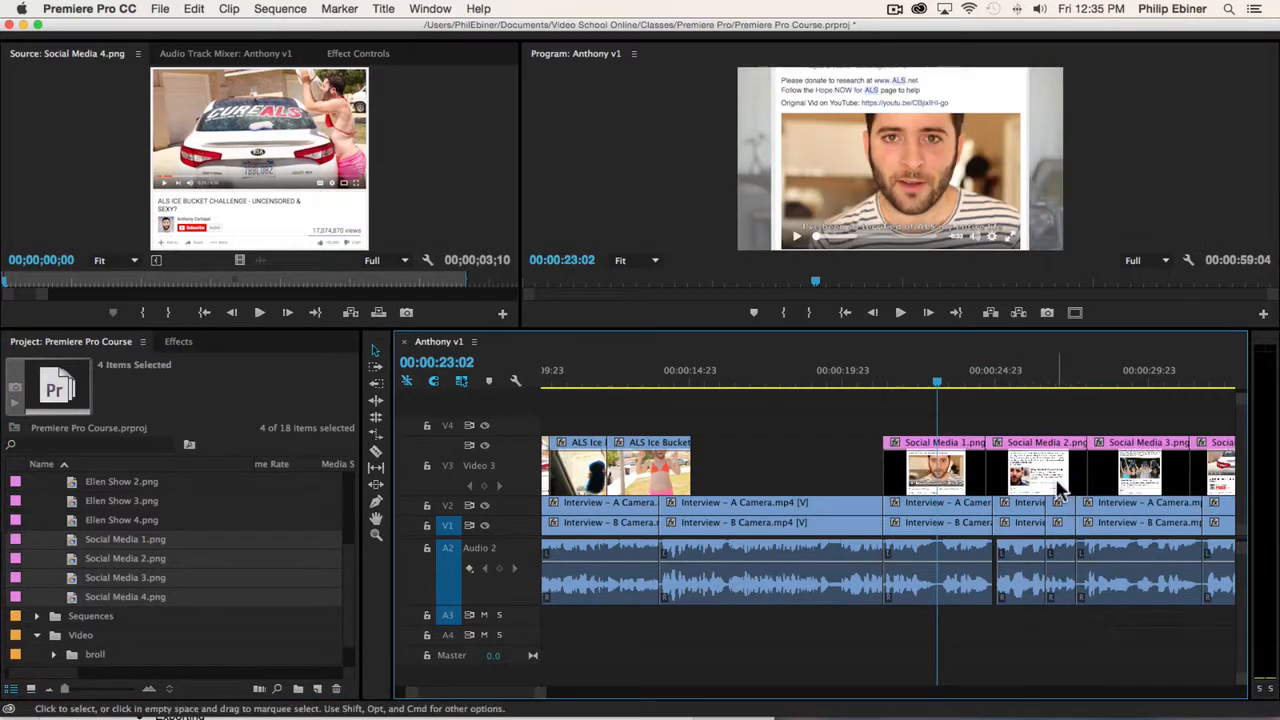
# Stack Social Media 2, 3 and 4.png above Social Media 1.png on V4, V5 and V6, each starting slightly after the one below.
pyautogui.hscroll(5, 1060, 490)
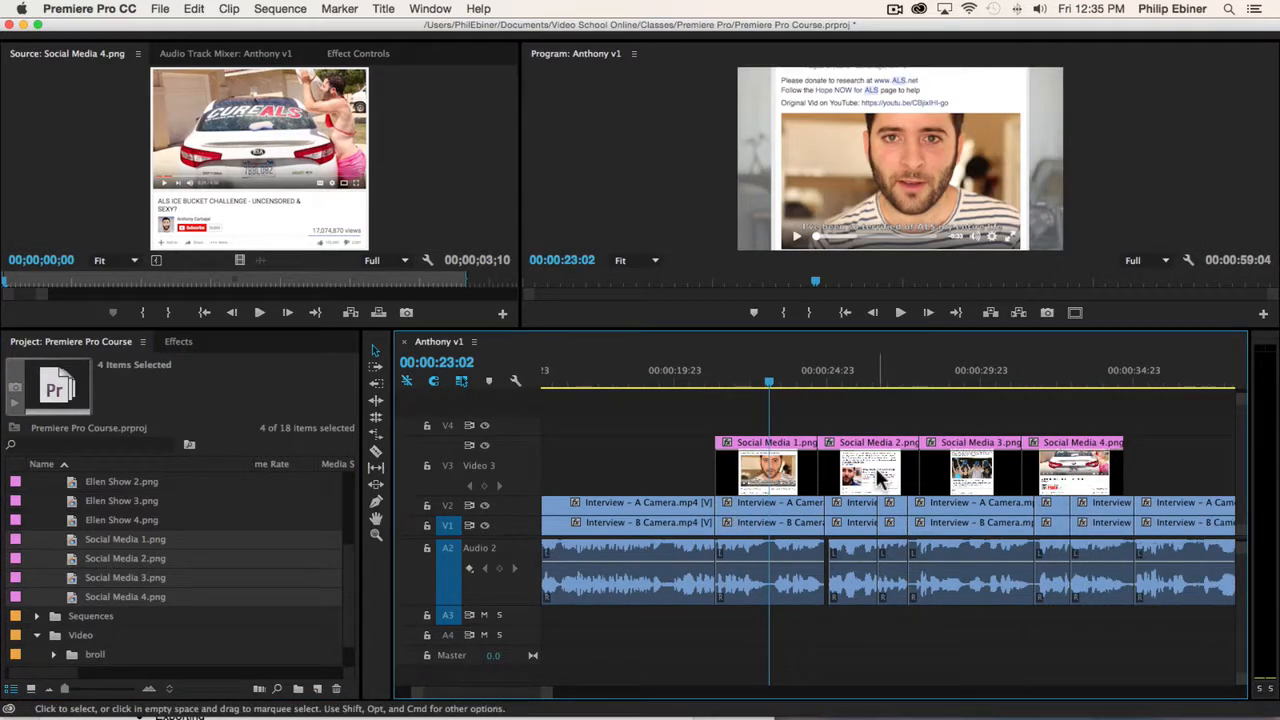
pyautogui.click(877, 478)
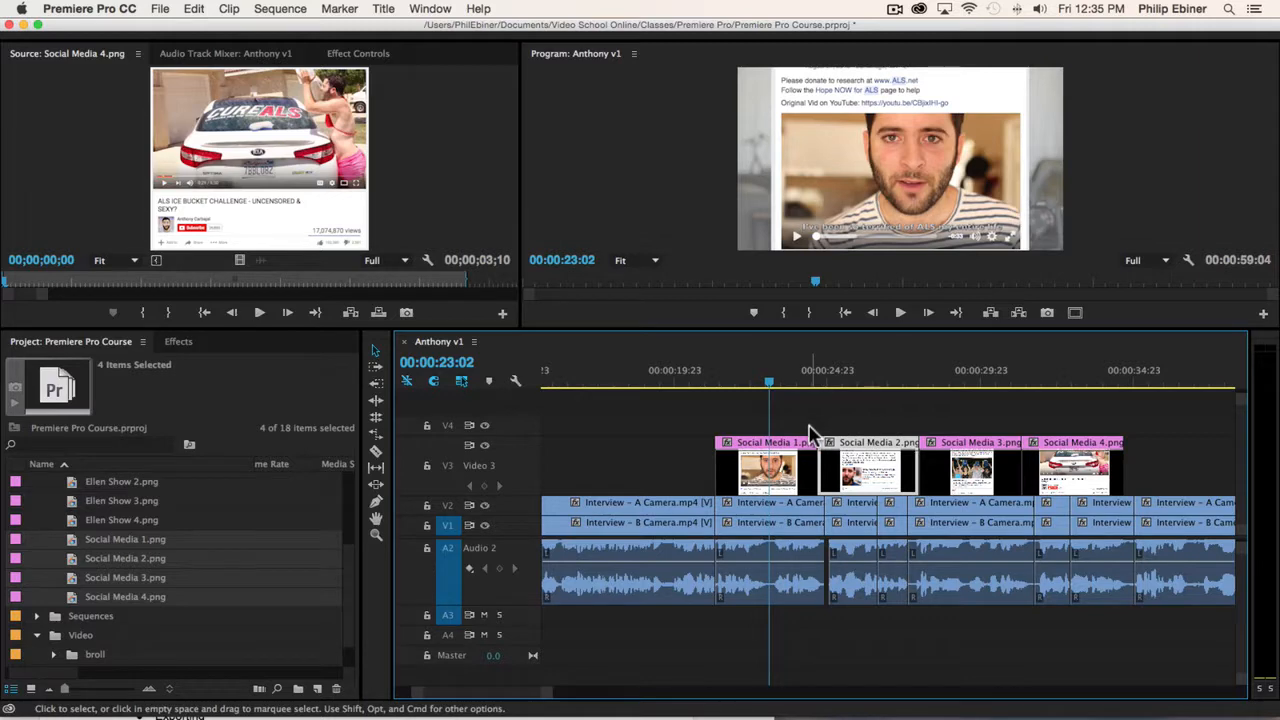
pyautogui.moveTo(851, 449); pyautogui.dragTo(787, 430)
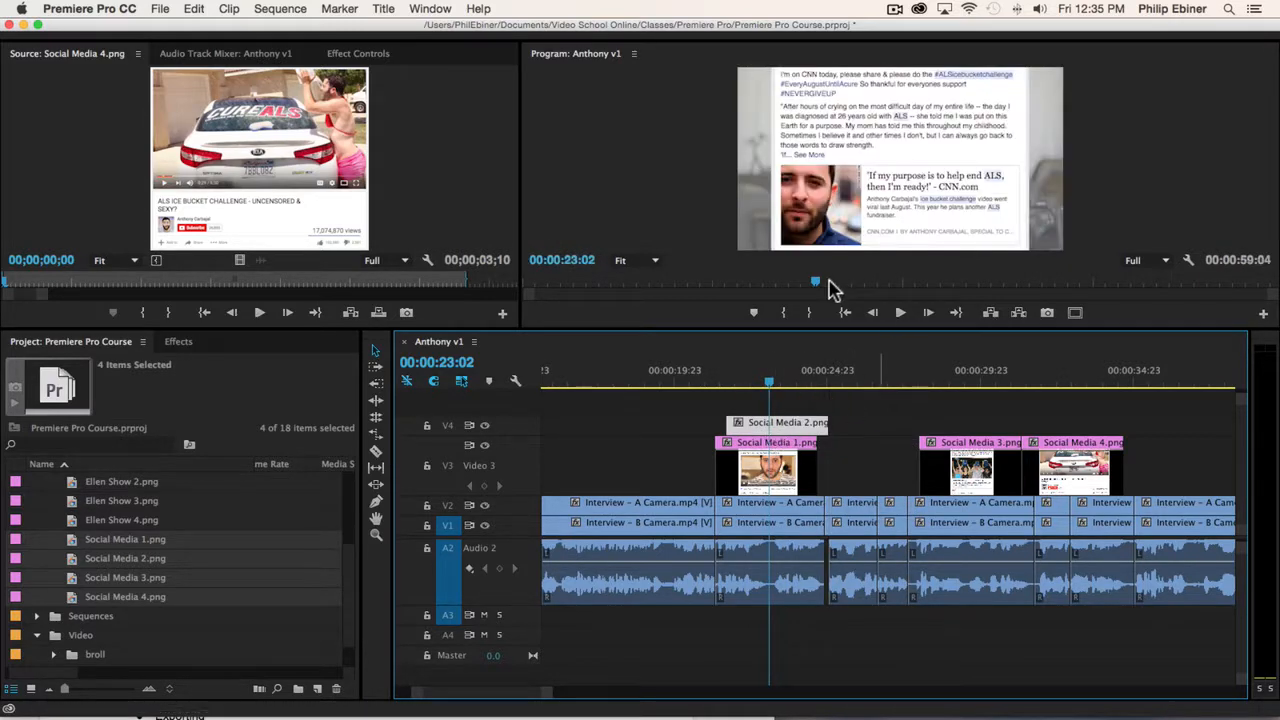
pyautogui.moveTo(980, 432); pyautogui.dragTo(803, 400)
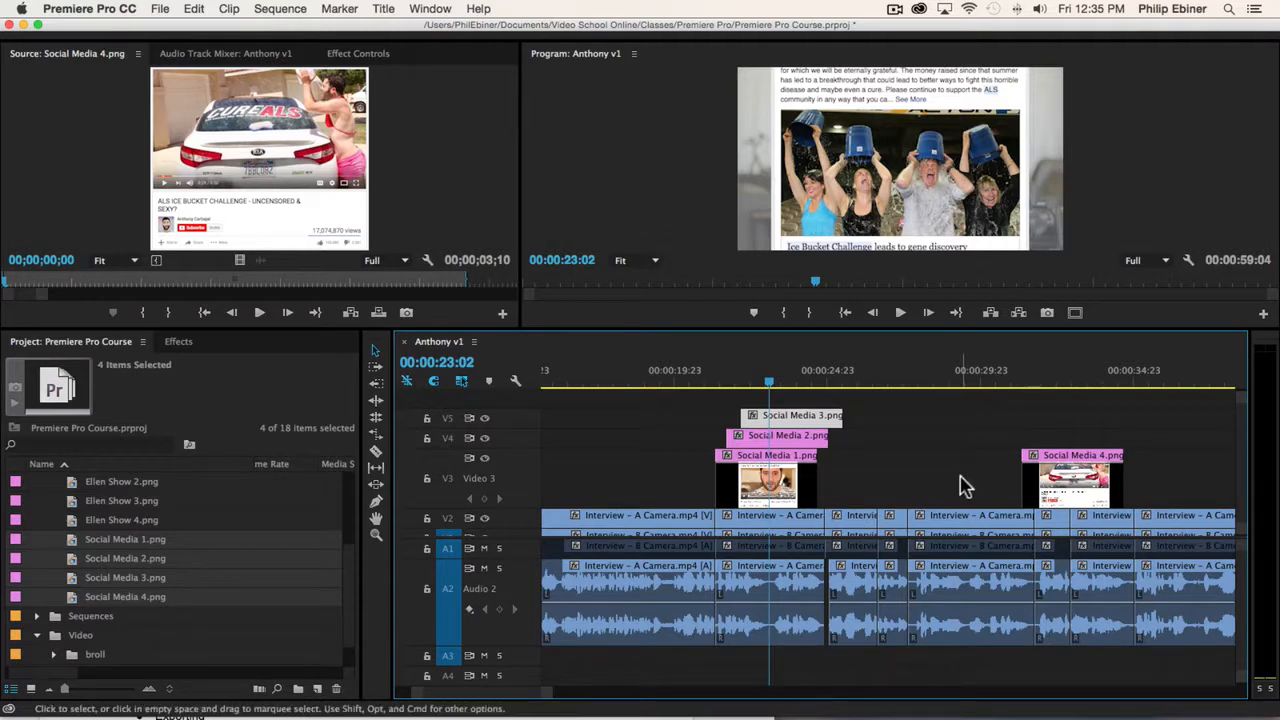
pyautogui.click(1065, 493)
pyautogui.moveTo(1065, 493); pyautogui.dragTo(798, 406)
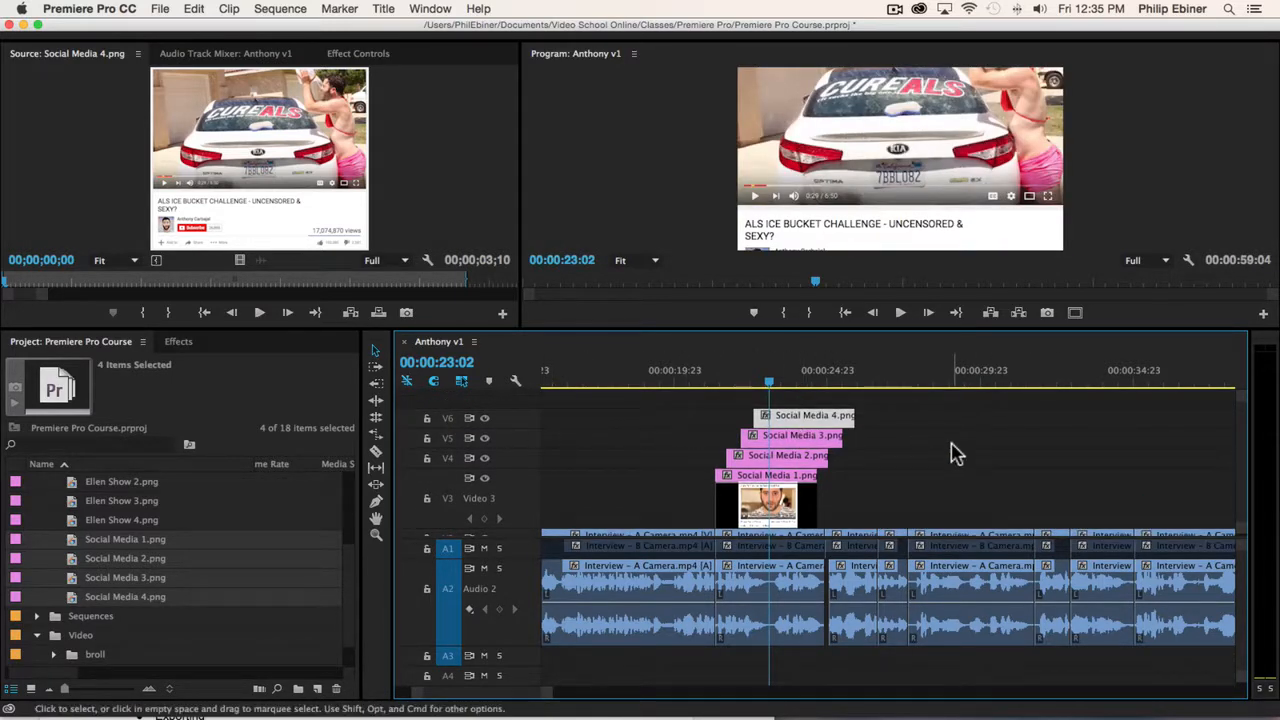
# Scrub through the stacked social media images and check their tracks from the start of the interview segment.
pyautogui.moveTo(766, 382); pyautogui.dragTo(800, 385)
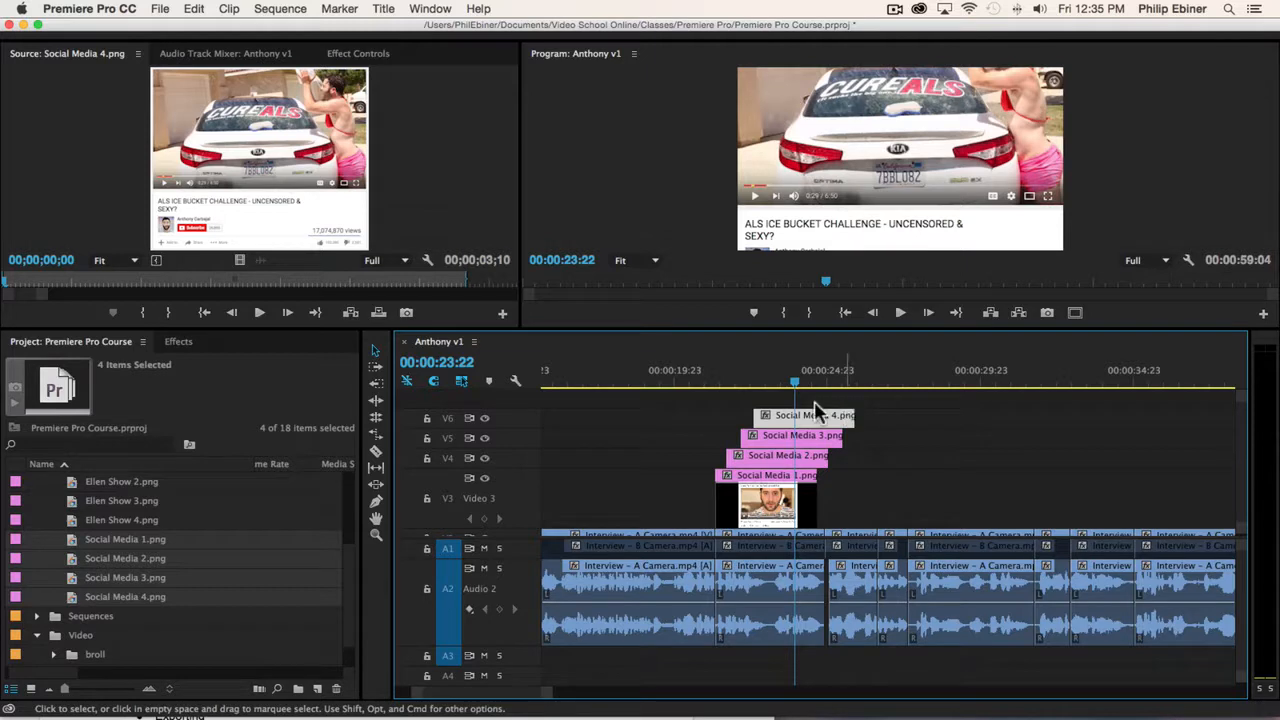
pyautogui.click(715, 381)
pyautogui.scroll(-2, 853, 487)
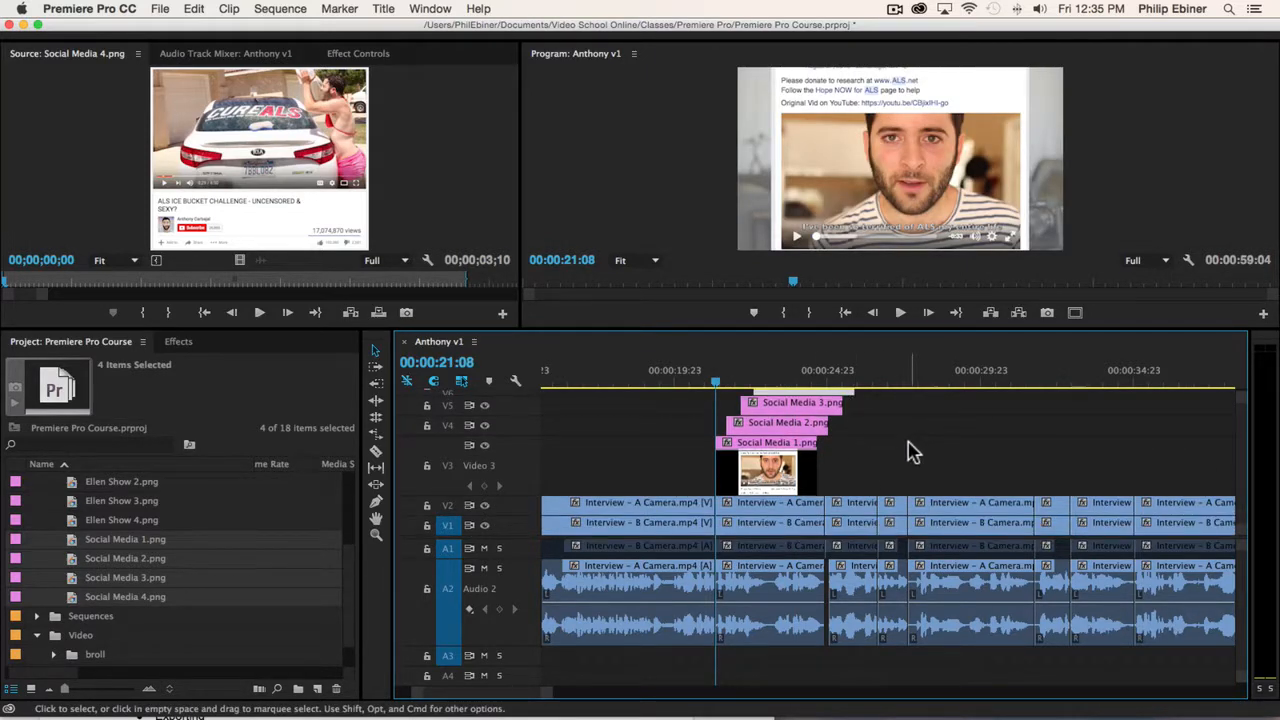
pyautogui.scroll(1, 889, 446)
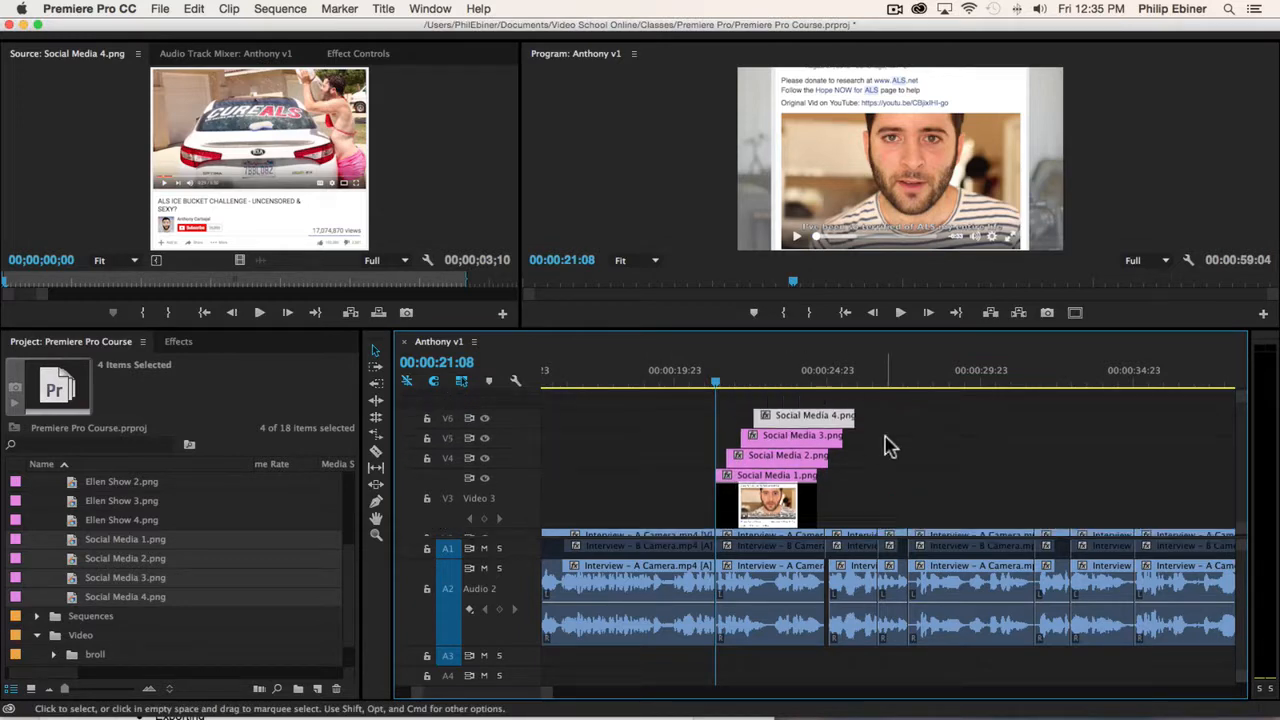
pyautogui.scroll(-1, 870, 430)
pyautogui.moveTo(754, 378); pyautogui.dragTo(723, 378)
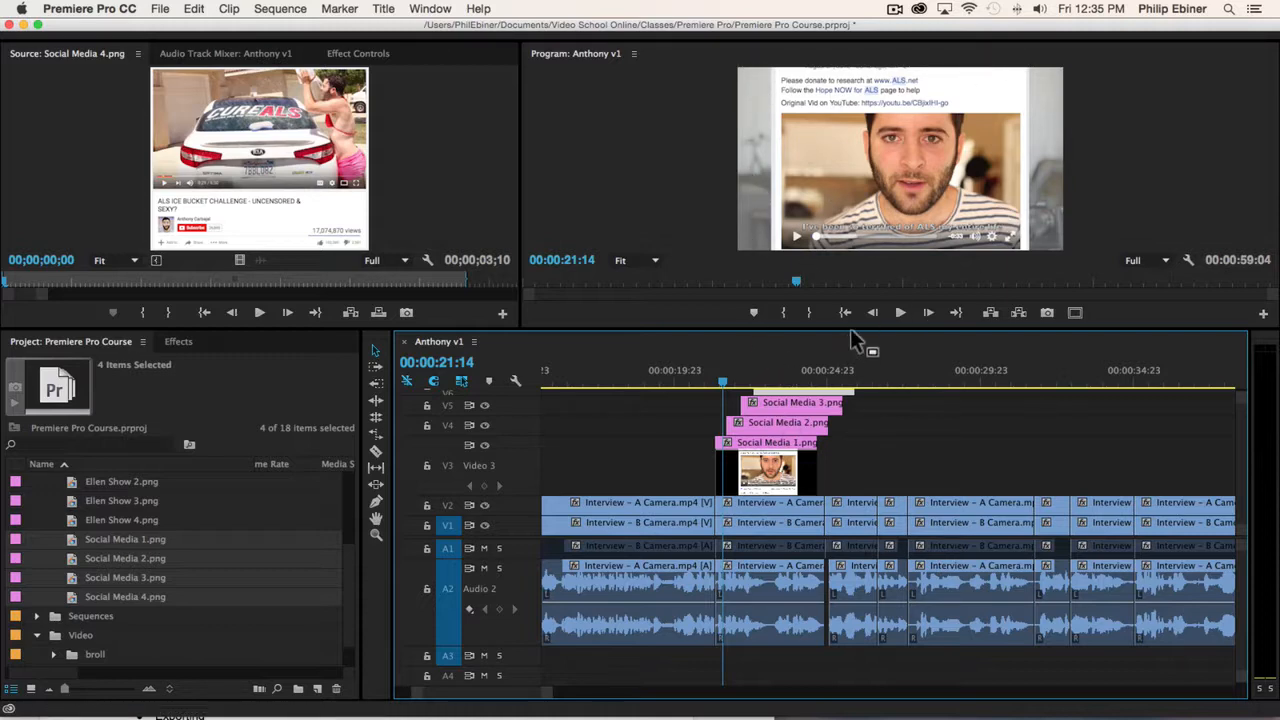
# Enlarge the timeline area and move all four social media images up one track, to V4 through V7.
pyautogui.moveTo(851, 331); pyautogui.dragTo(848, 384)
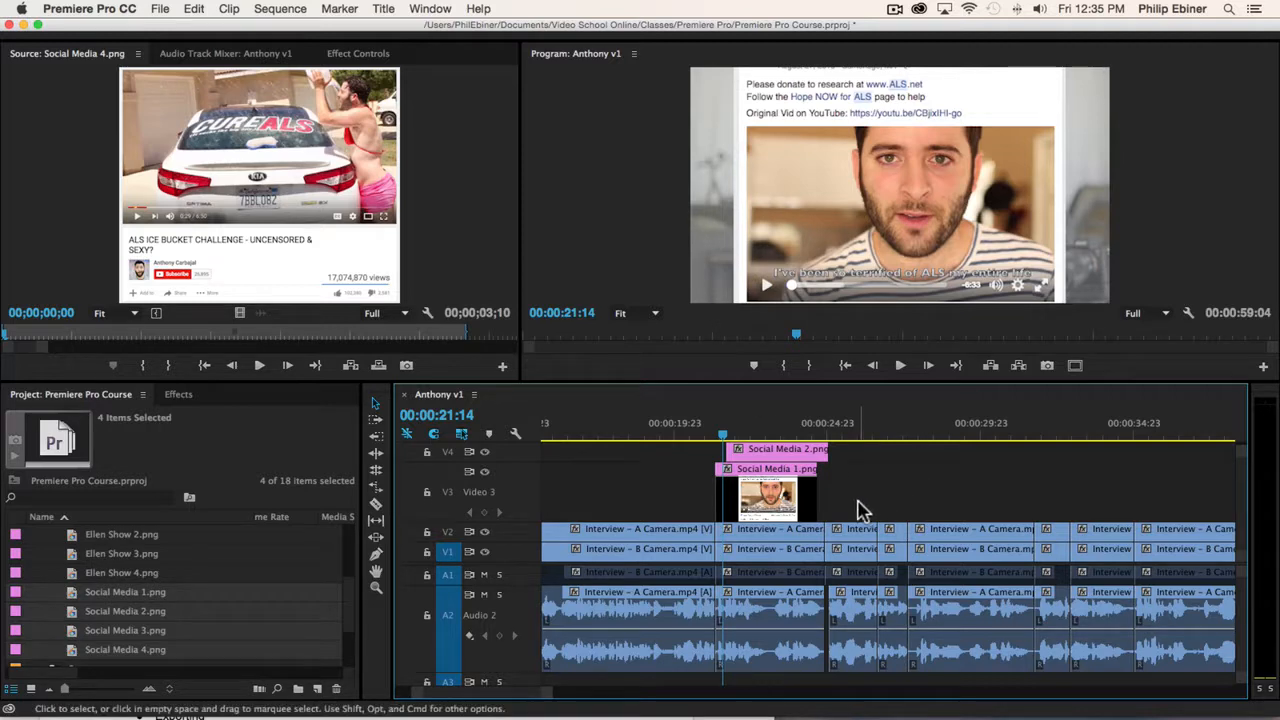
pyautogui.moveTo(855, 510); pyautogui.dragTo(818, 270)
pyautogui.moveTo(860, 437); pyautogui.dragTo(762, 338)
pyautogui.moveTo(770, 413); pyautogui.dragTo(769, 395)
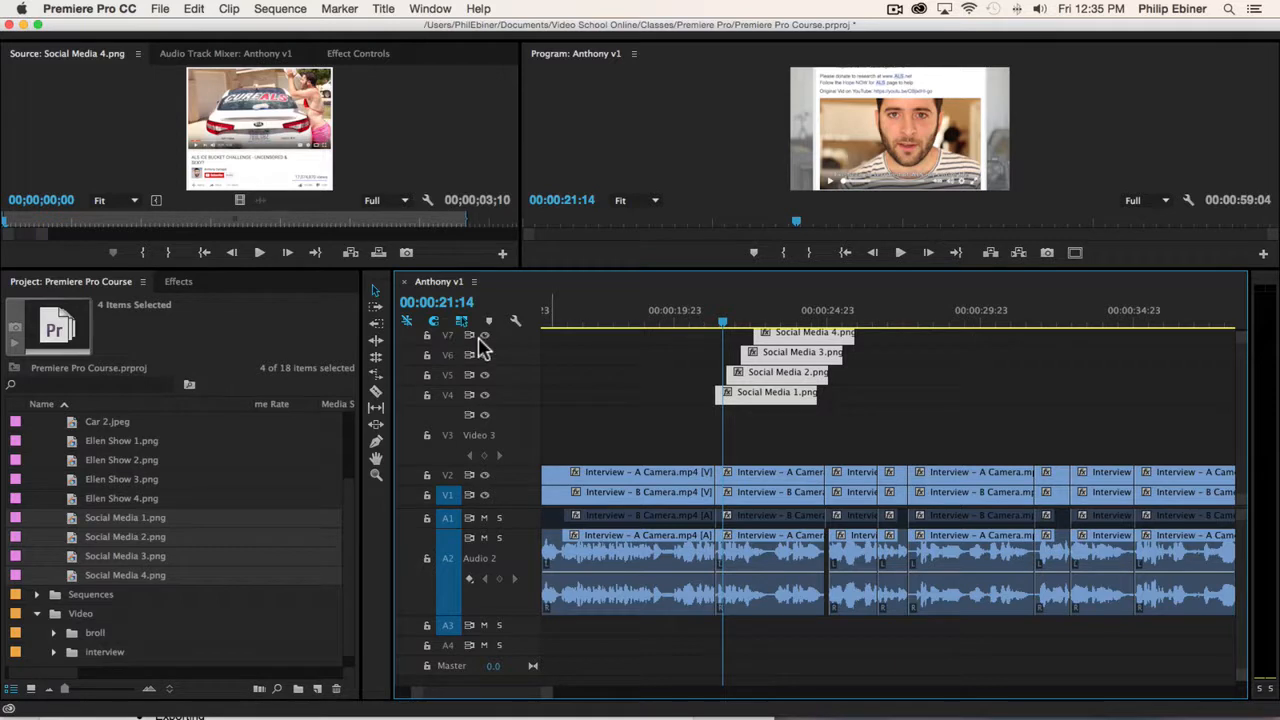
pyautogui.scroll(1, 598, 380)
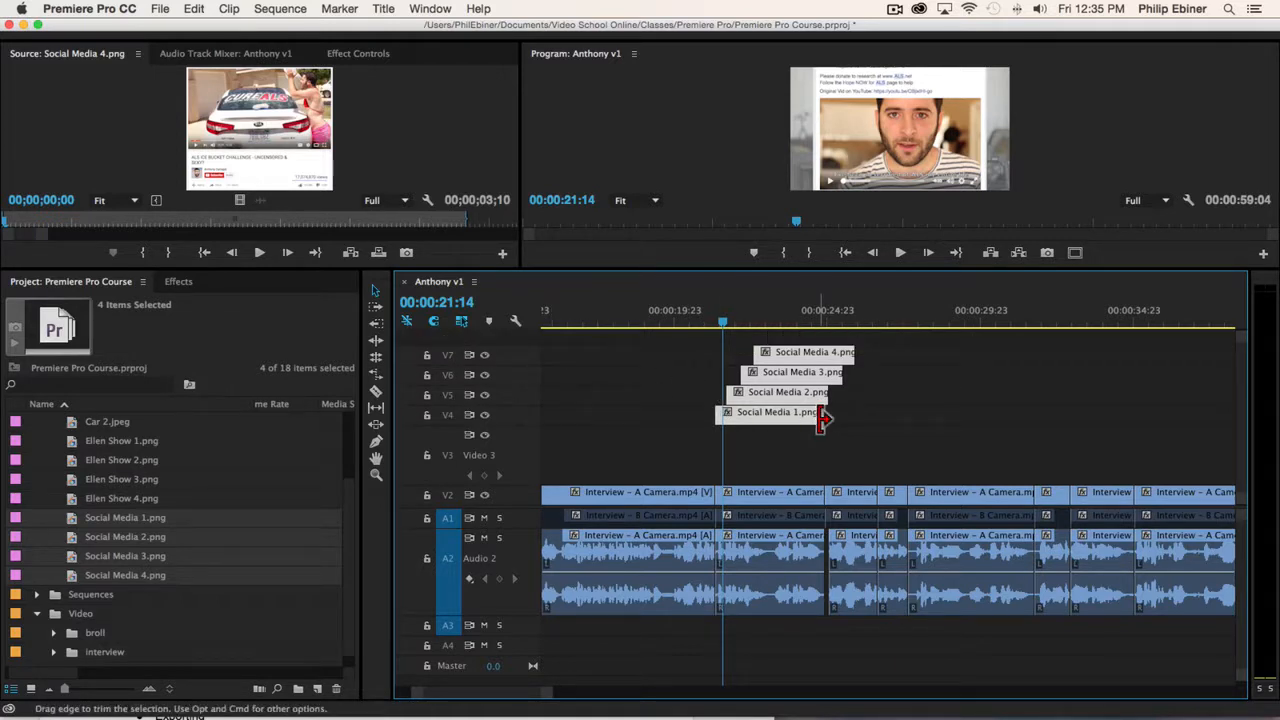
pyautogui.scroll(-1, 823, 420)
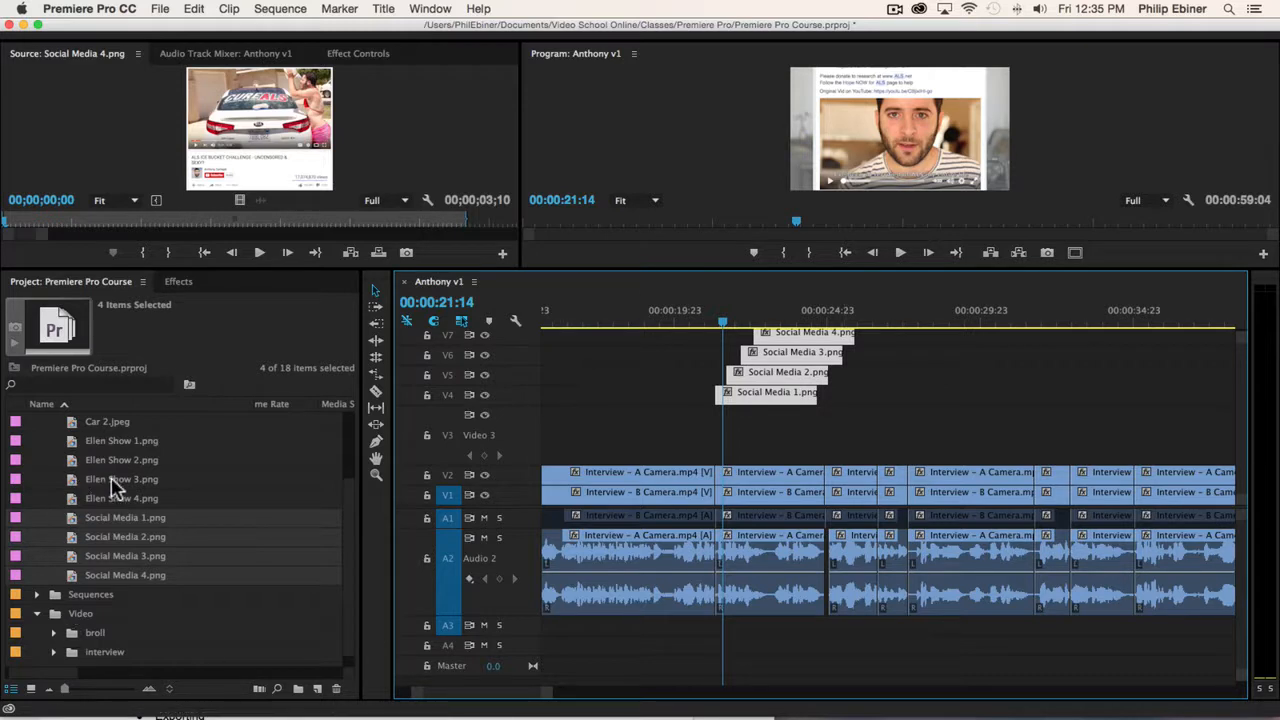
# Collapse the Photos bin and create a new bin named Graphics at the top level of the project.
pyautogui.scroll(3, 113, 487)
pyautogui.scroll(-3, 183, 585)
pyautogui.click(62, 618)
pyautogui.scroll(3, 97, 570)
pyautogui.click(38, 442)
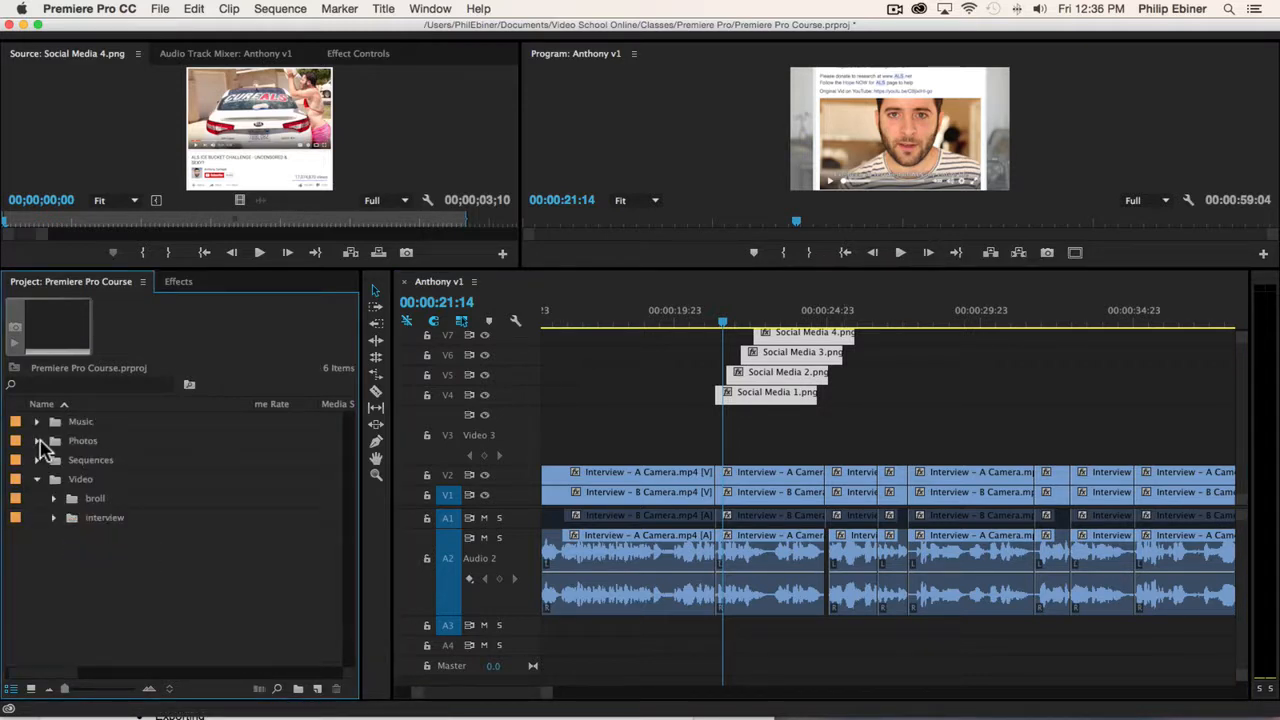
pyautogui.click(298, 688)
pyautogui.write('Graphics')
pyautogui.press('Tab')
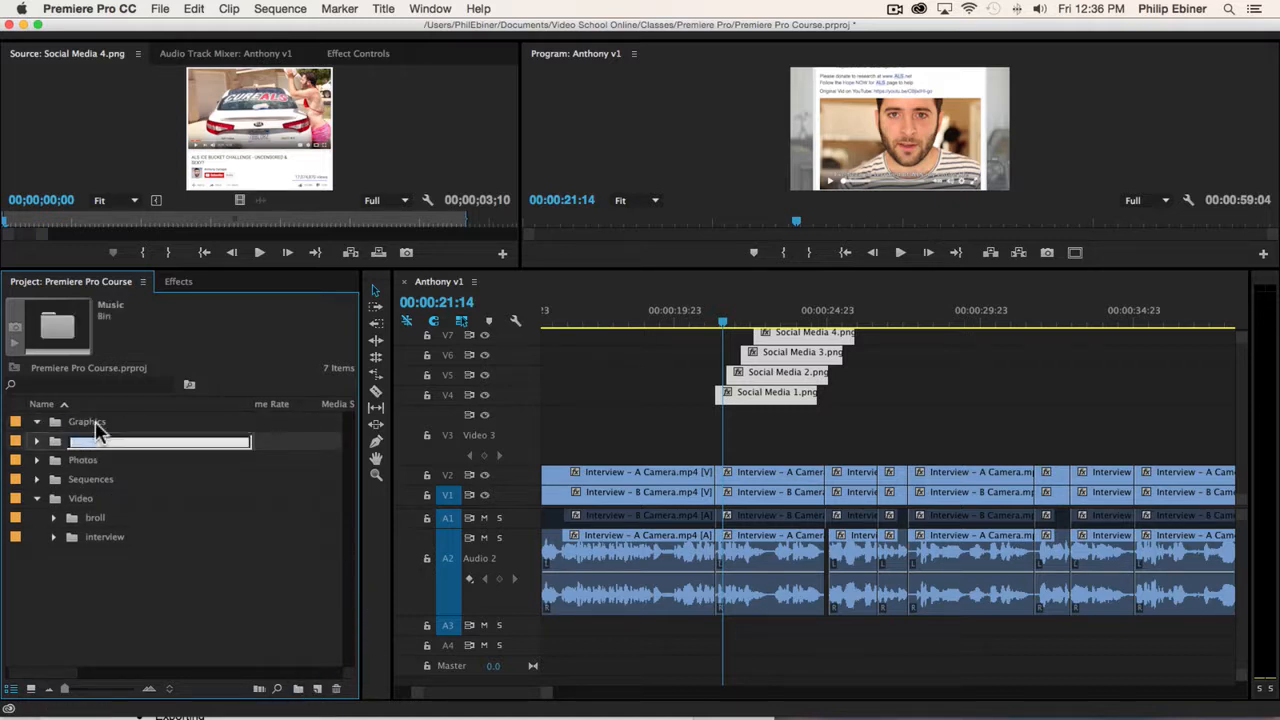
# Start a new color matte in the Graphics bin, 640 by 360 at 23.976fps with square pixels.
pyautogui.click(86, 421)
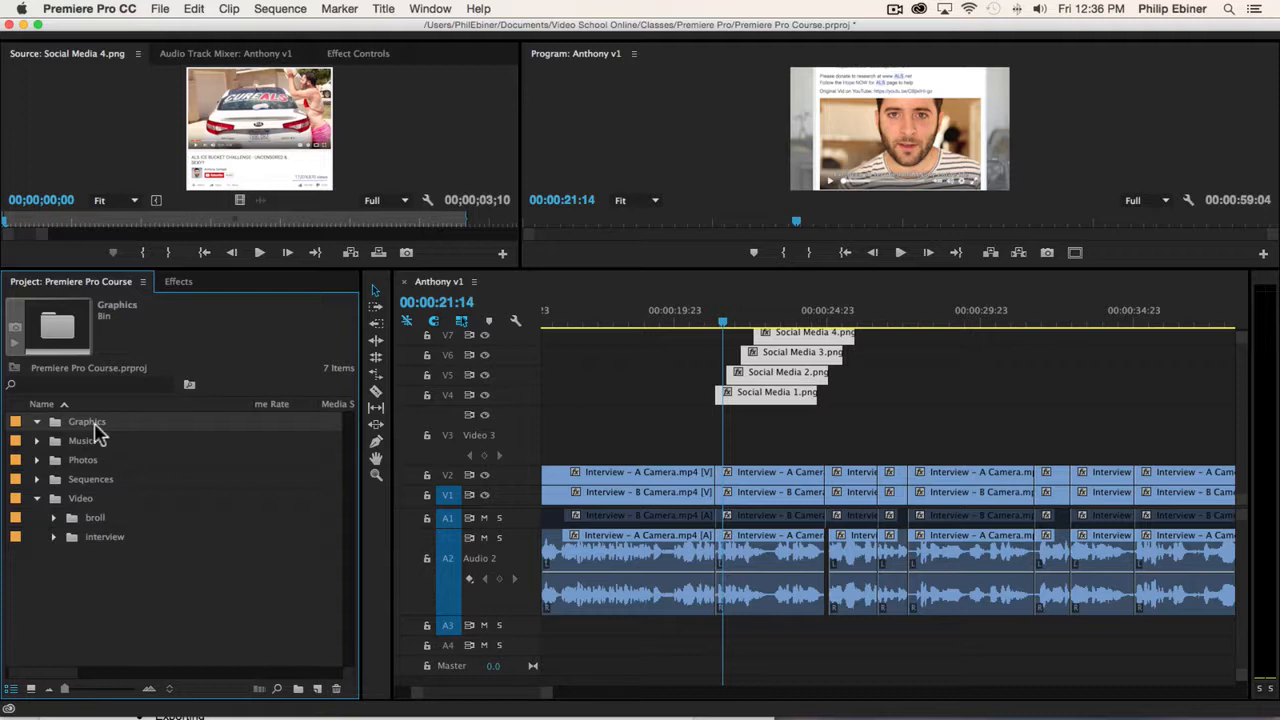
pyautogui.click(318, 689)
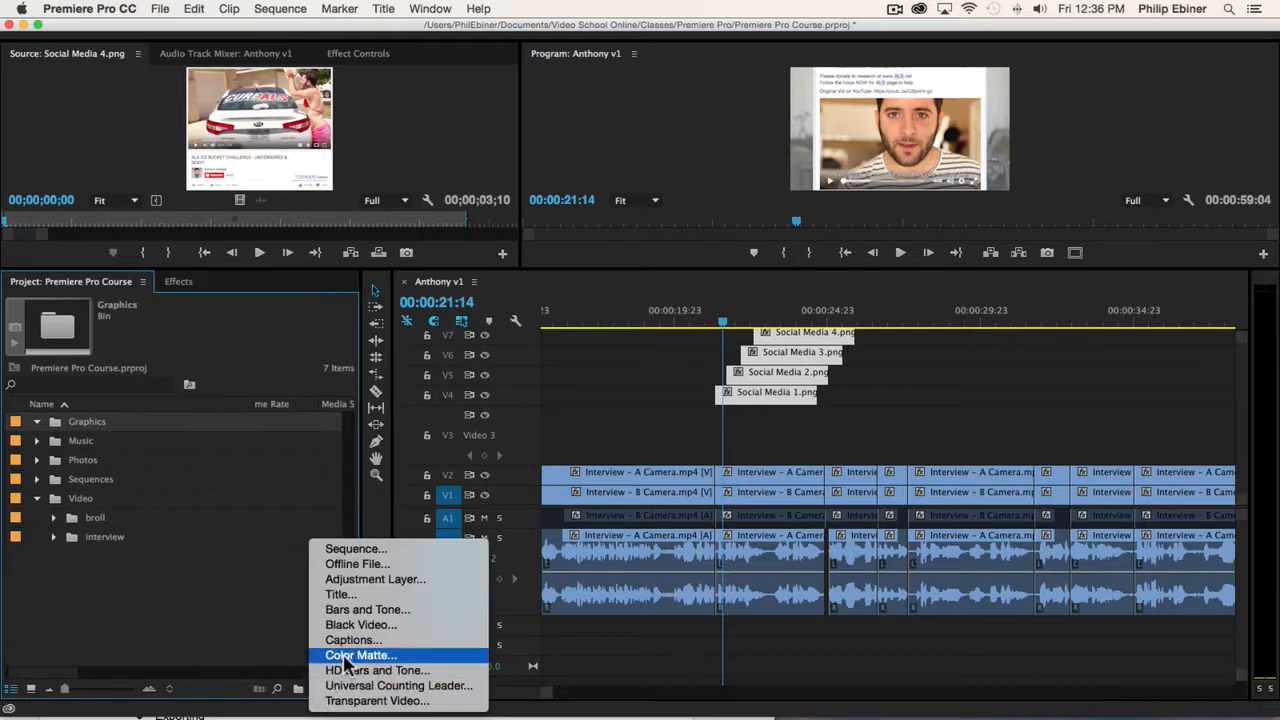
pyautogui.click(380, 656)
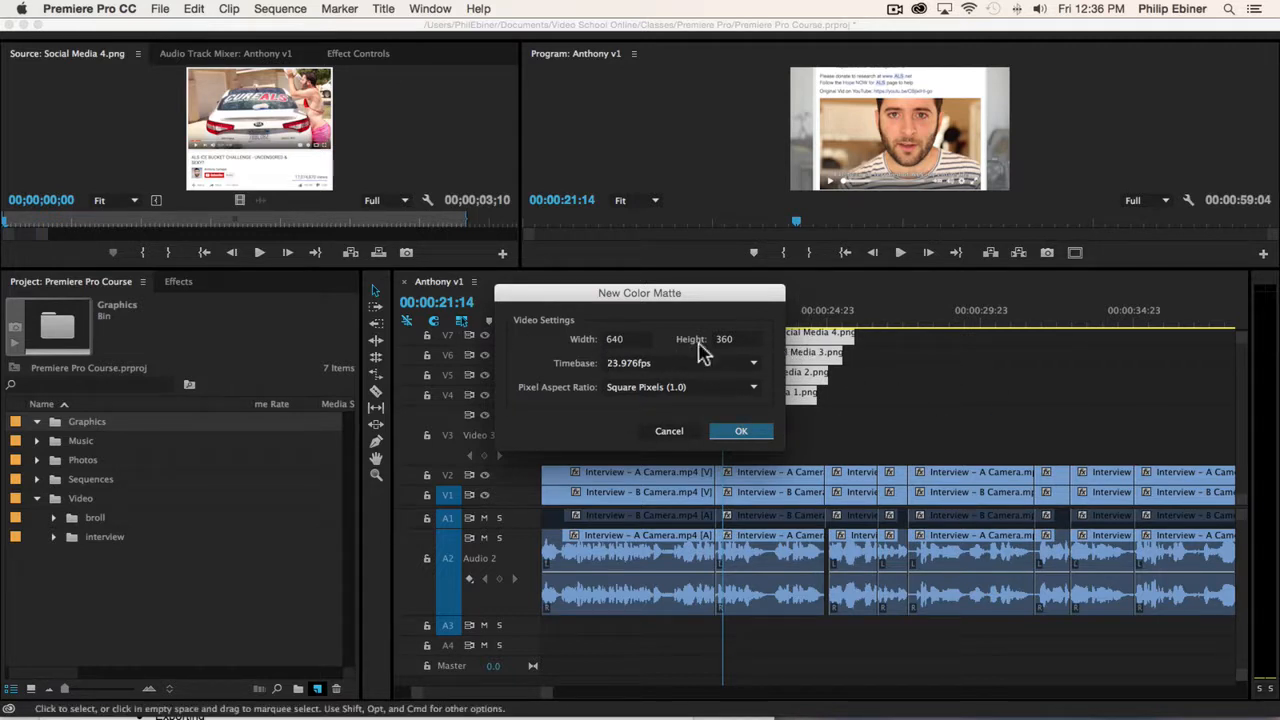
pyautogui.click(732, 432)
# Try out the matte's color, ending with an eyedropper sample of the skin tone in the program image.
pyautogui.moveTo(530, 233); pyautogui.dragTo(437, 395)
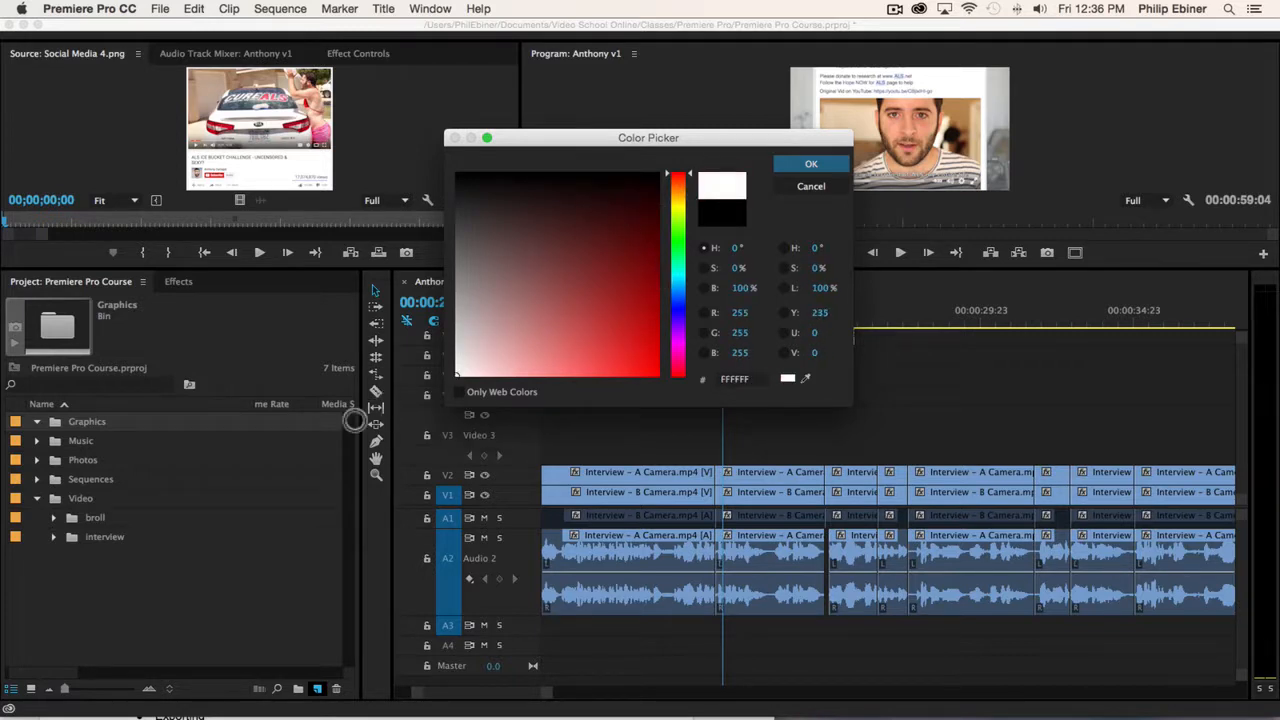
pyautogui.click(740, 379)
pyautogui.moveTo(468, 328); pyautogui.dragTo(403, 388)
pyautogui.click(805, 379)
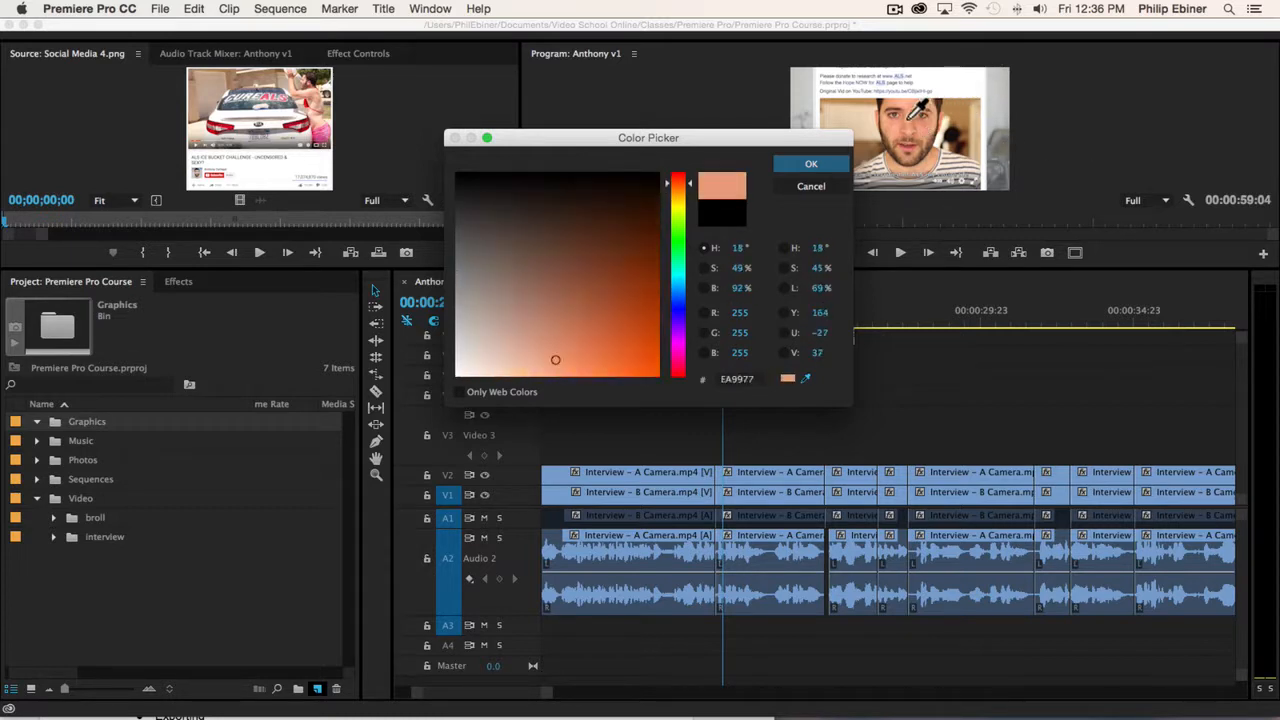
pyautogui.click(908, 132)
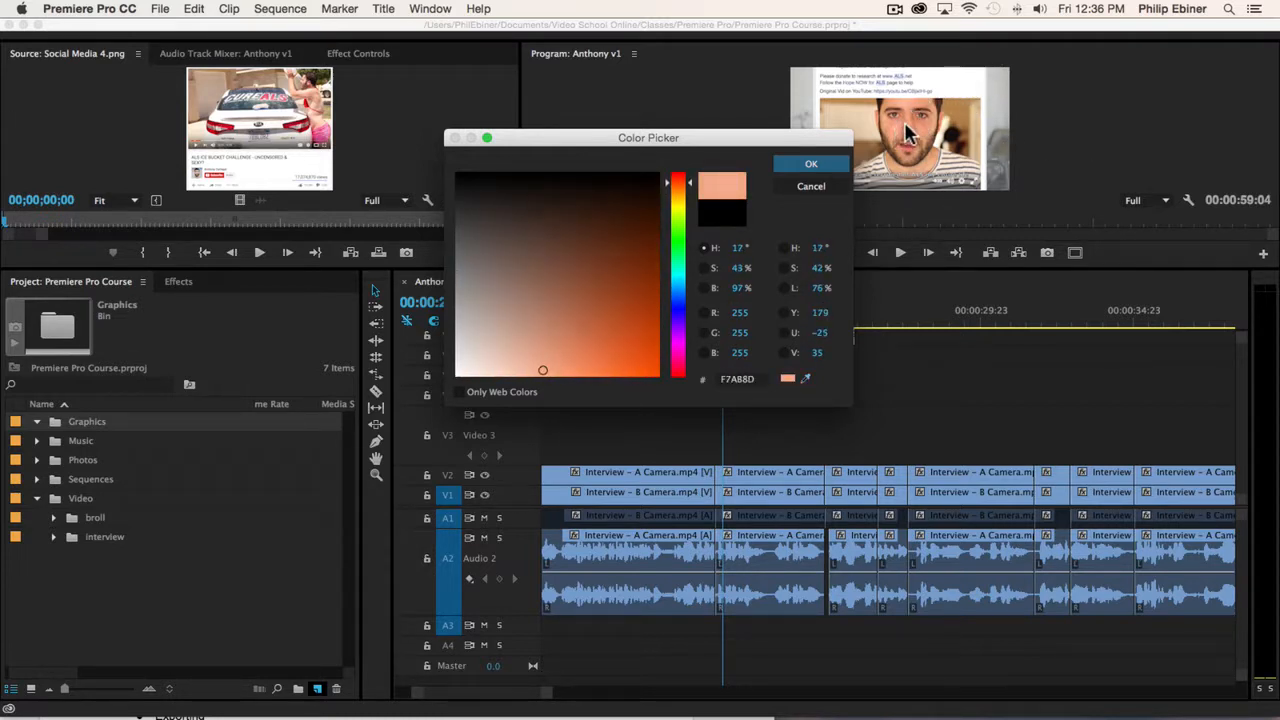
# Set the matte's color to white (FFFFFF) and name it White Matte.
pyautogui.moveTo(598, 352); pyautogui.dragTo(174, 460)
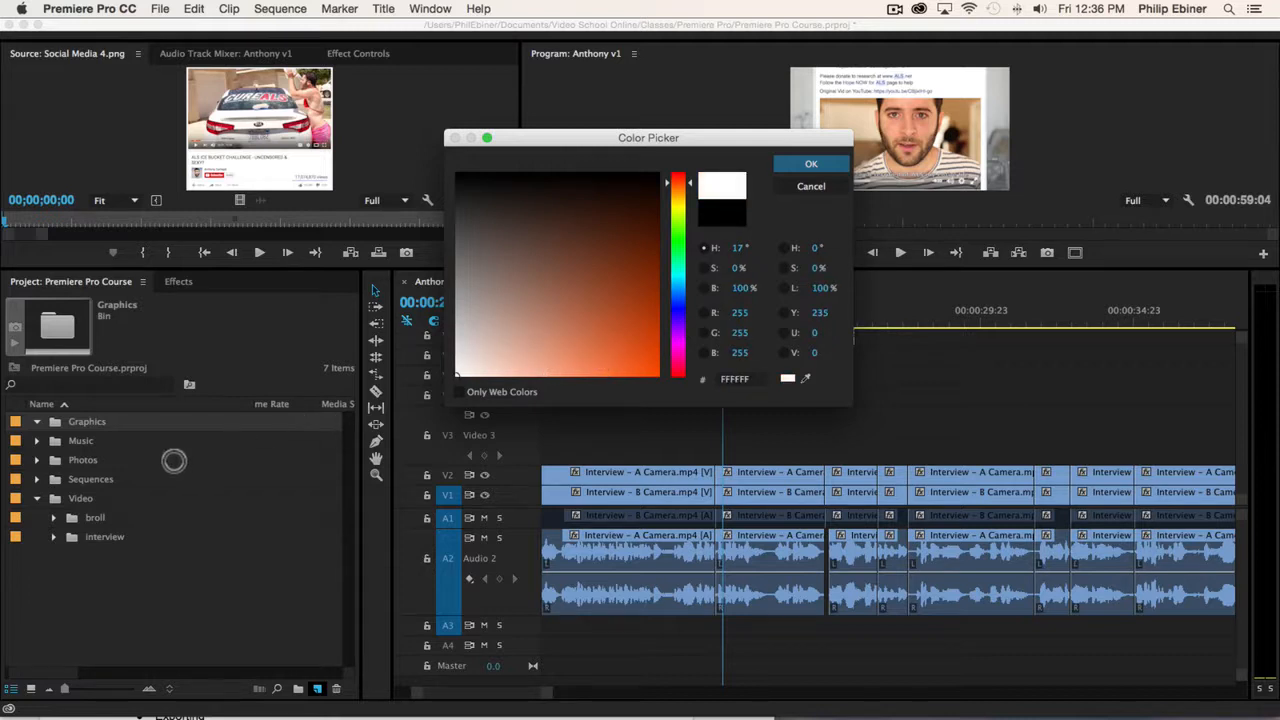
pyautogui.click(818, 164)
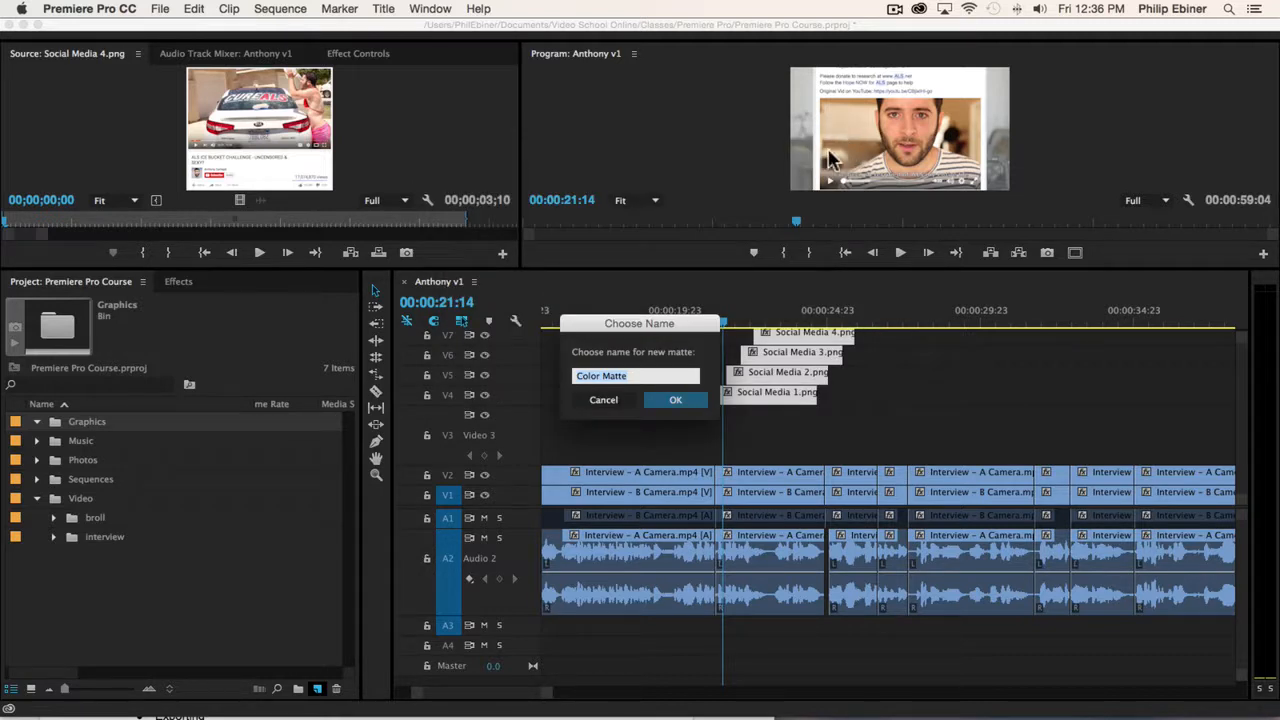
pyautogui.write('White')
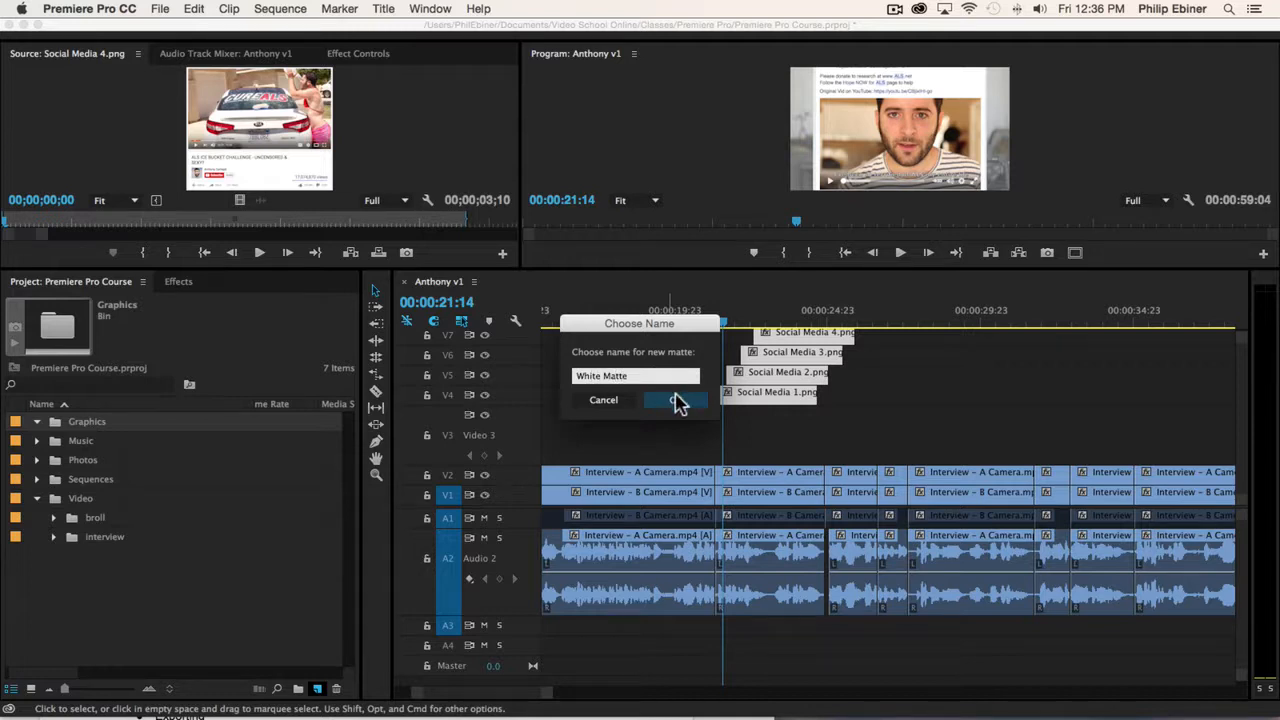
pyautogui.click(676, 399)
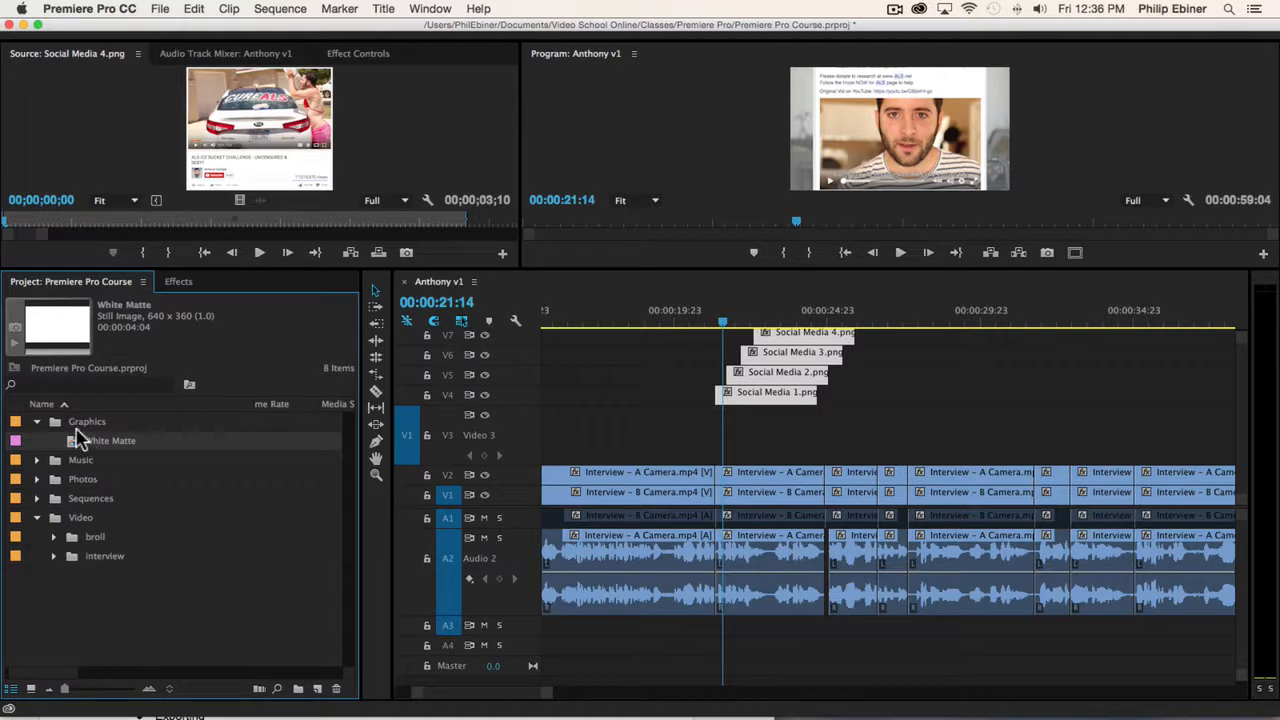
# Place White Matte on V3 beneath the social media images and extend it to the end of Social Media 4.png.
pyautogui.moveTo(122, 437); pyautogui.dragTo(716, 432)
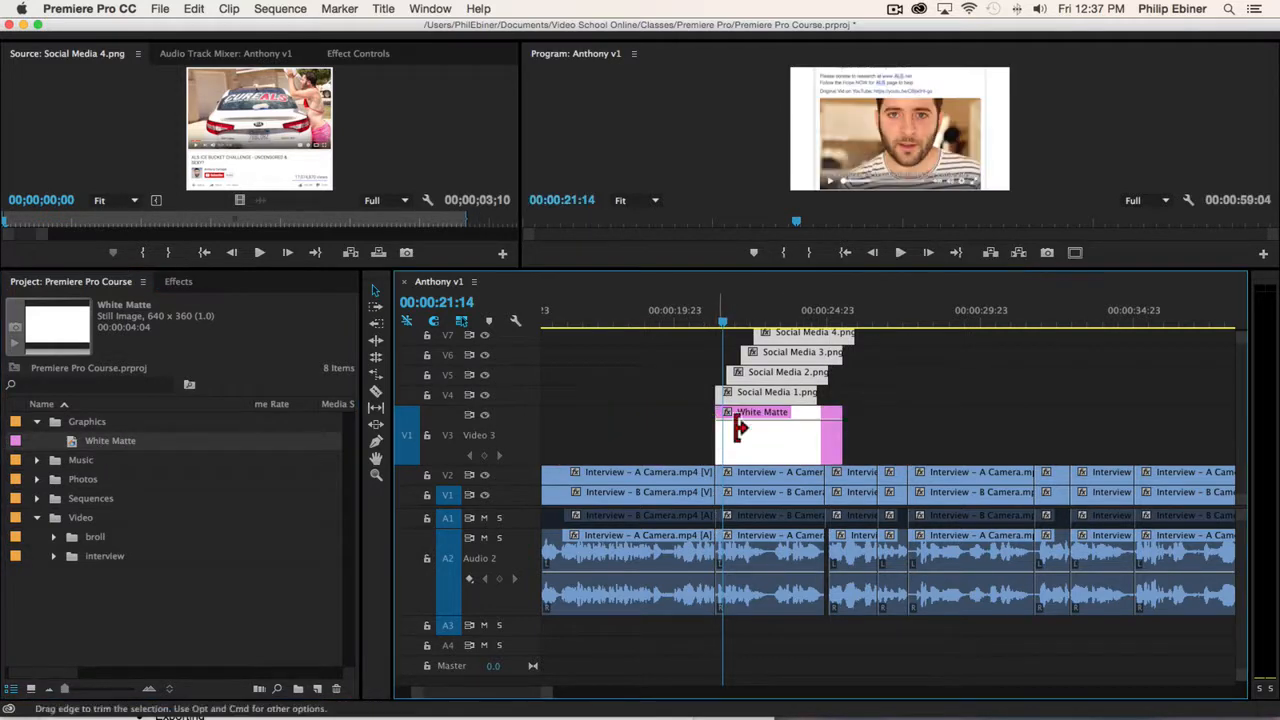
pyautogui.moveTo(740, 320); pyautogui.dragTo(694, 324)
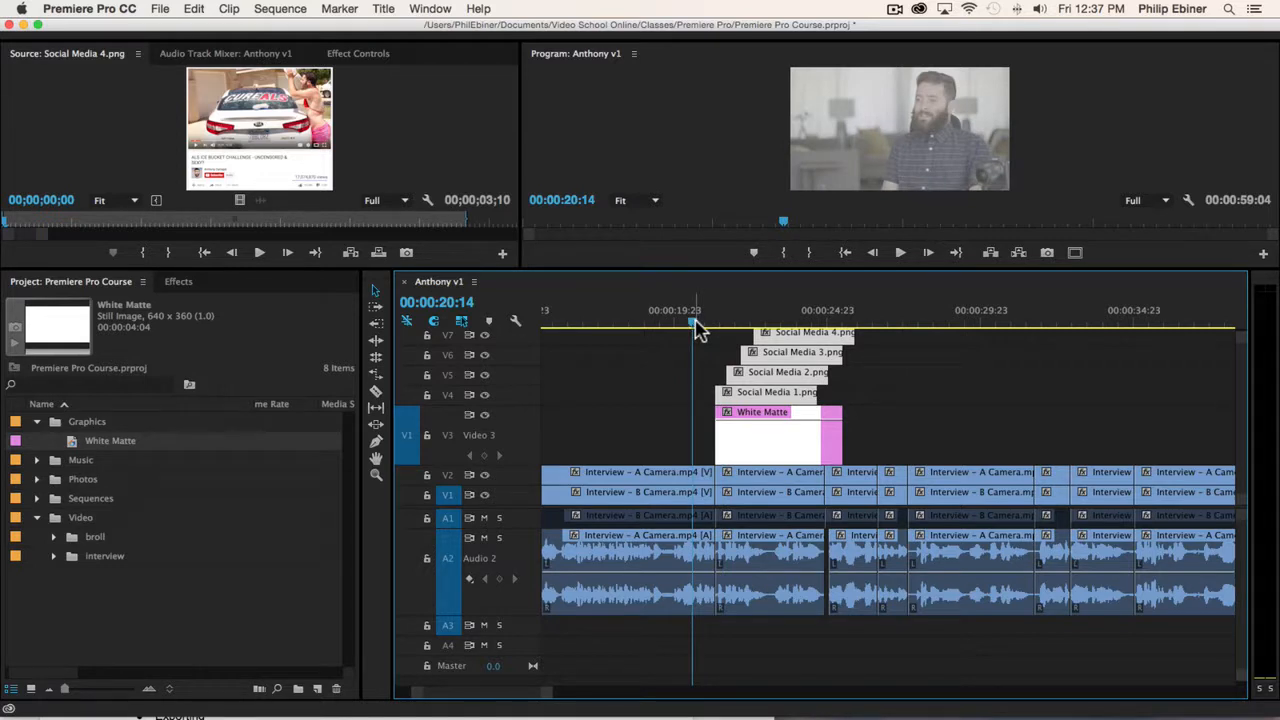
pyautogui.press('space')
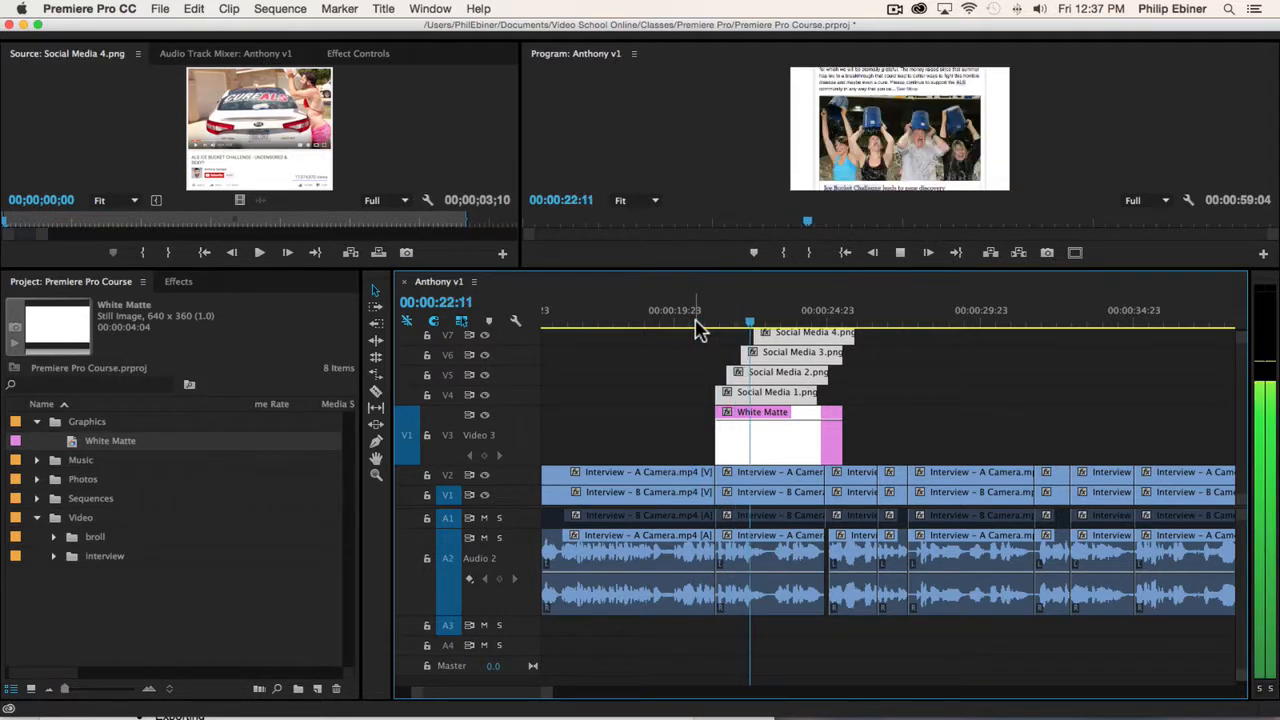
pyautogui.press('space')
pyautogui.scroll(1, 918, 394)
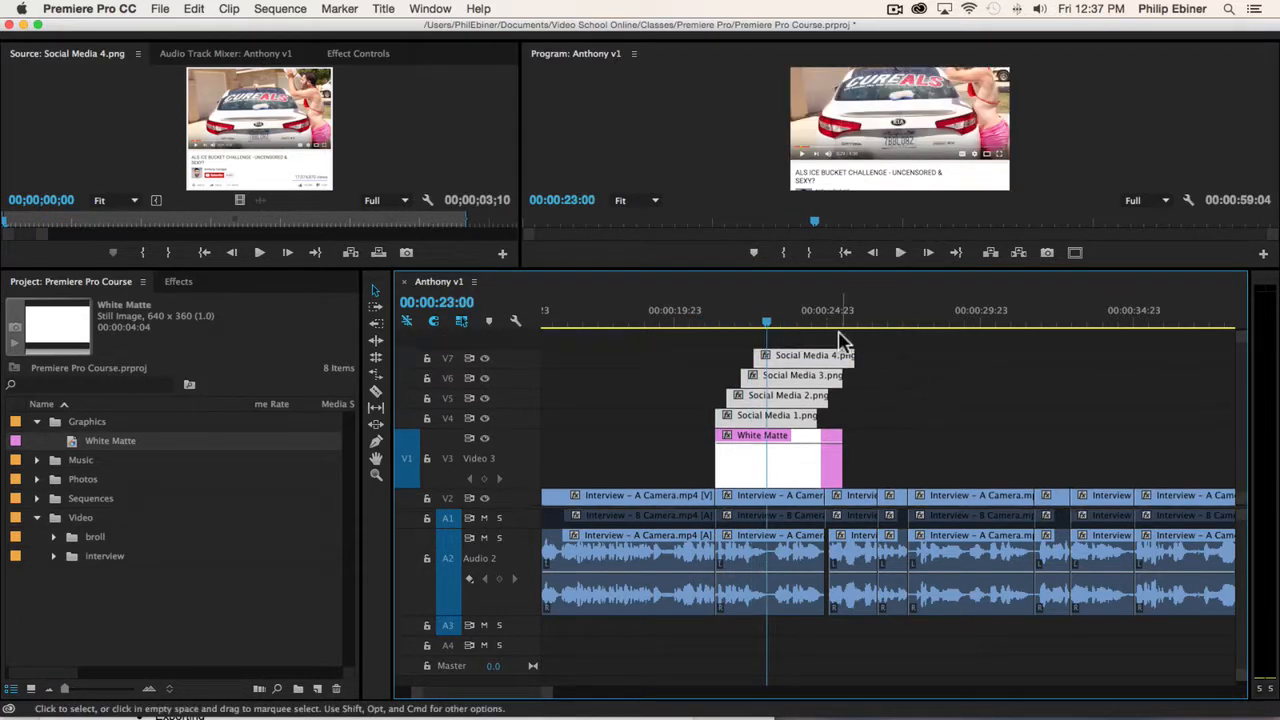
pyautogui.moveTo(832, 455); pyautogui.dragTo(854, 455)
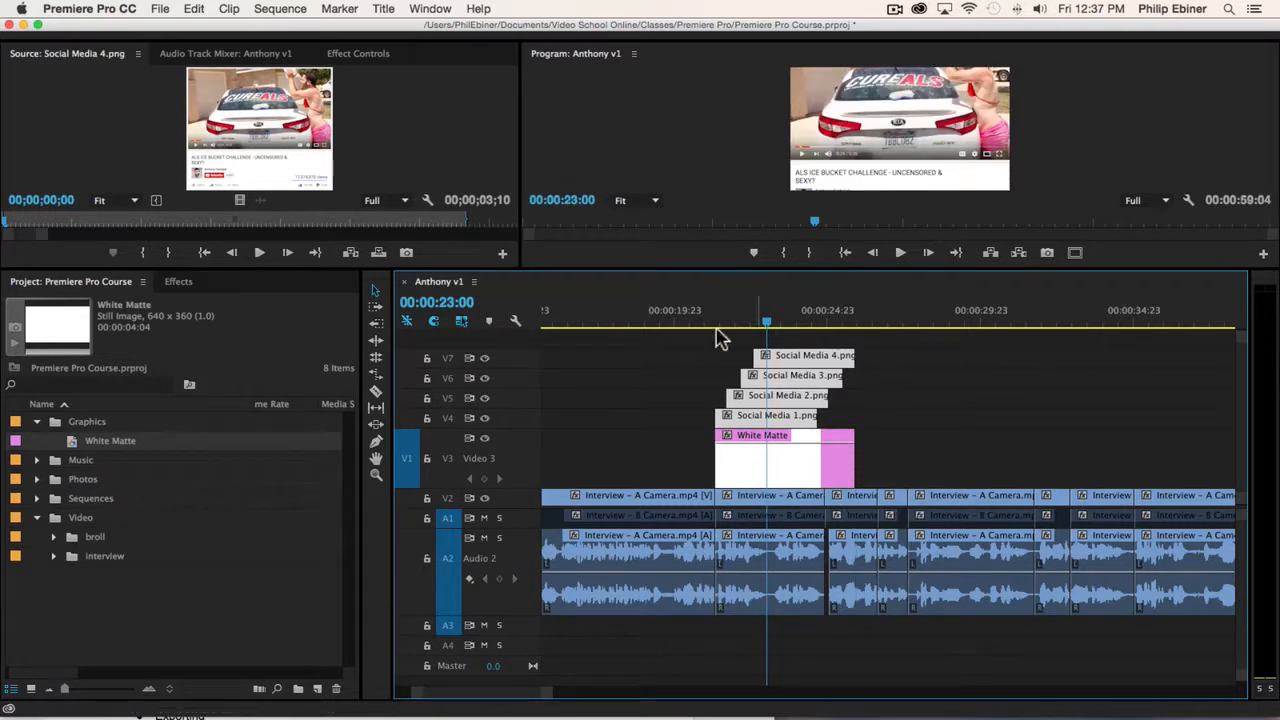
pyautogui.moveTo(766, 327); pyautogui.dragTo(850, 331)
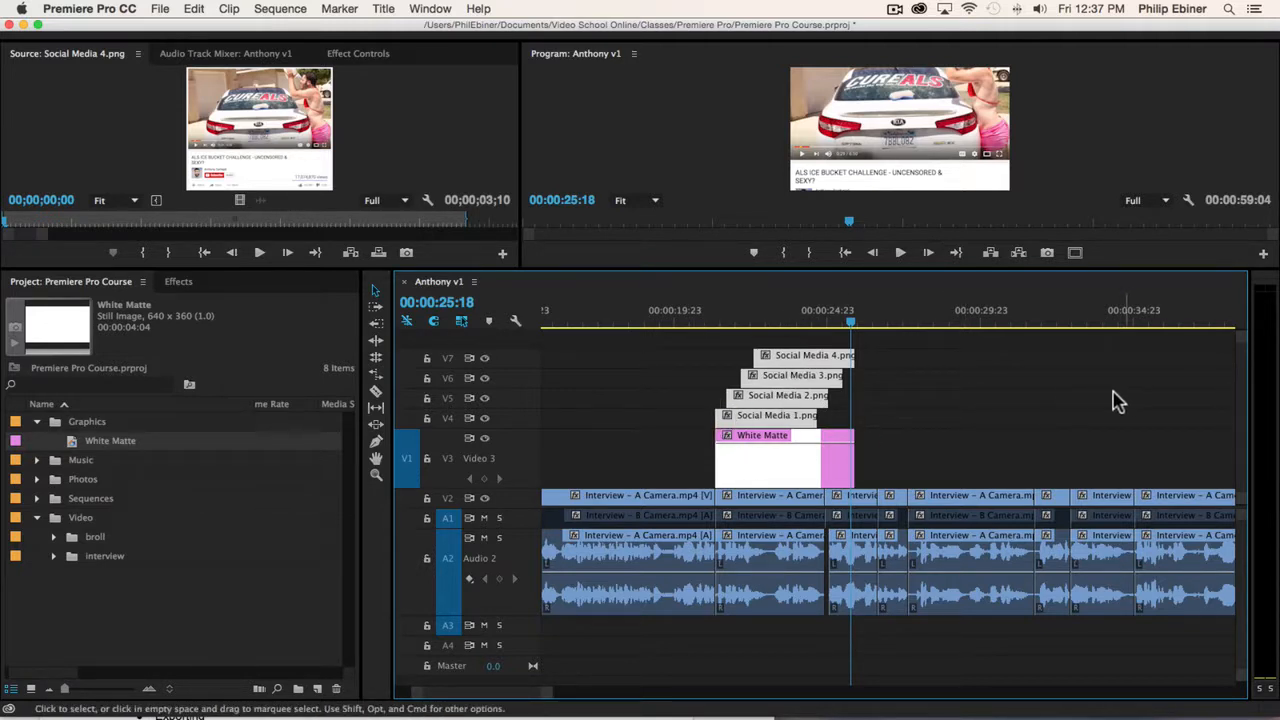
# Extend White Matte on V3 to the interview cut at about 00:00:27:14 and play through the result.
pyautogui.click(1008, 404)
pyautogui.click(790, 322)
pyautogui.press('space')
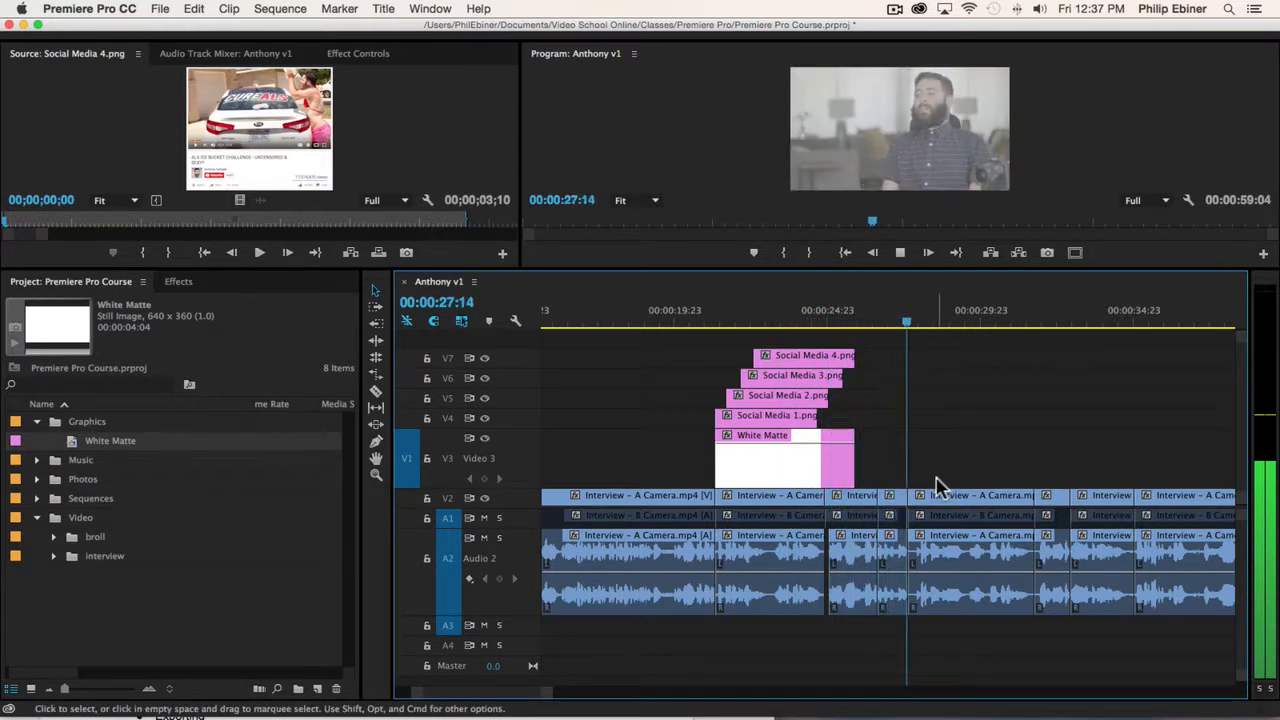
pyautogui.press('space')
pyautogui.click(857, 466)
pyautogui.moveTo(858, 466); pyautogui.dragTo(909, 458)
pyautogui.click(863, 324)
pyautogui.press('space')
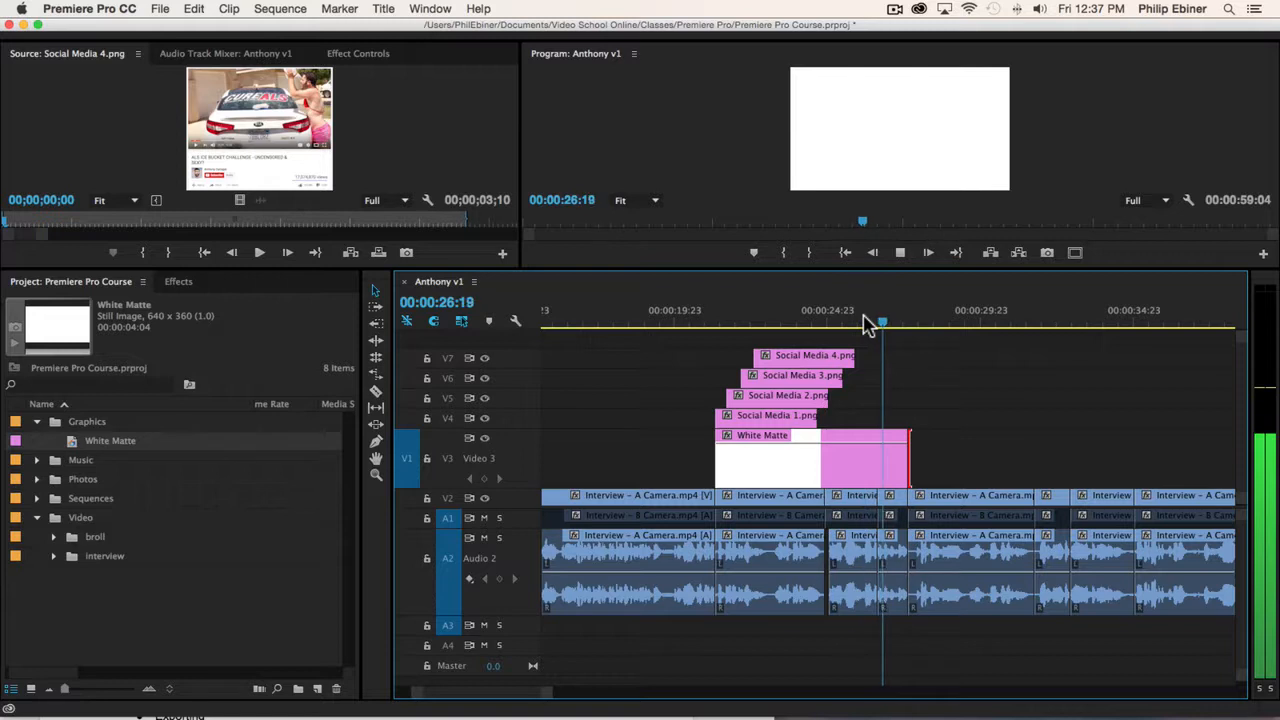
pyautogui.press('space')
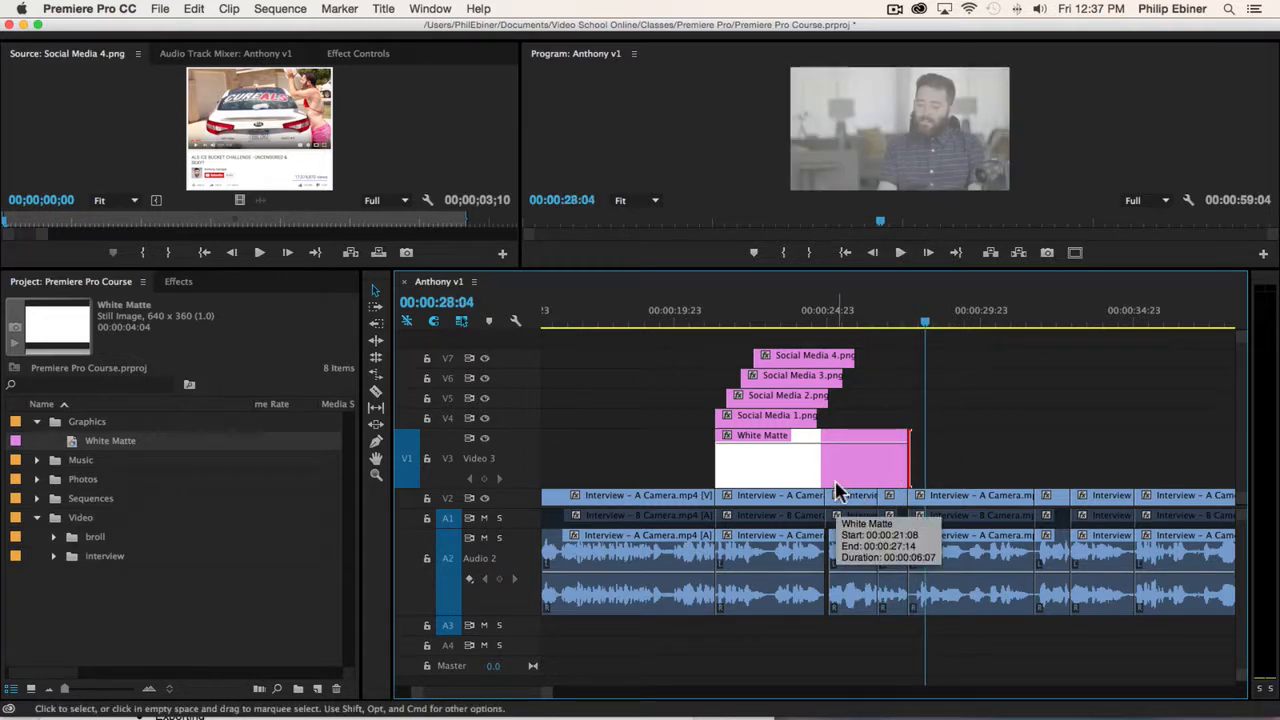
# Extend all four social media images together so that Social Media 4.png ends with White Matte.
pyautogui.moveTo(877, 337); pyautogui.dragTo(782, 424)
pyautogui.moveTo(856, 370); pyautogui.dragTo(907, 368)
pyautogui.click(1137, 397)
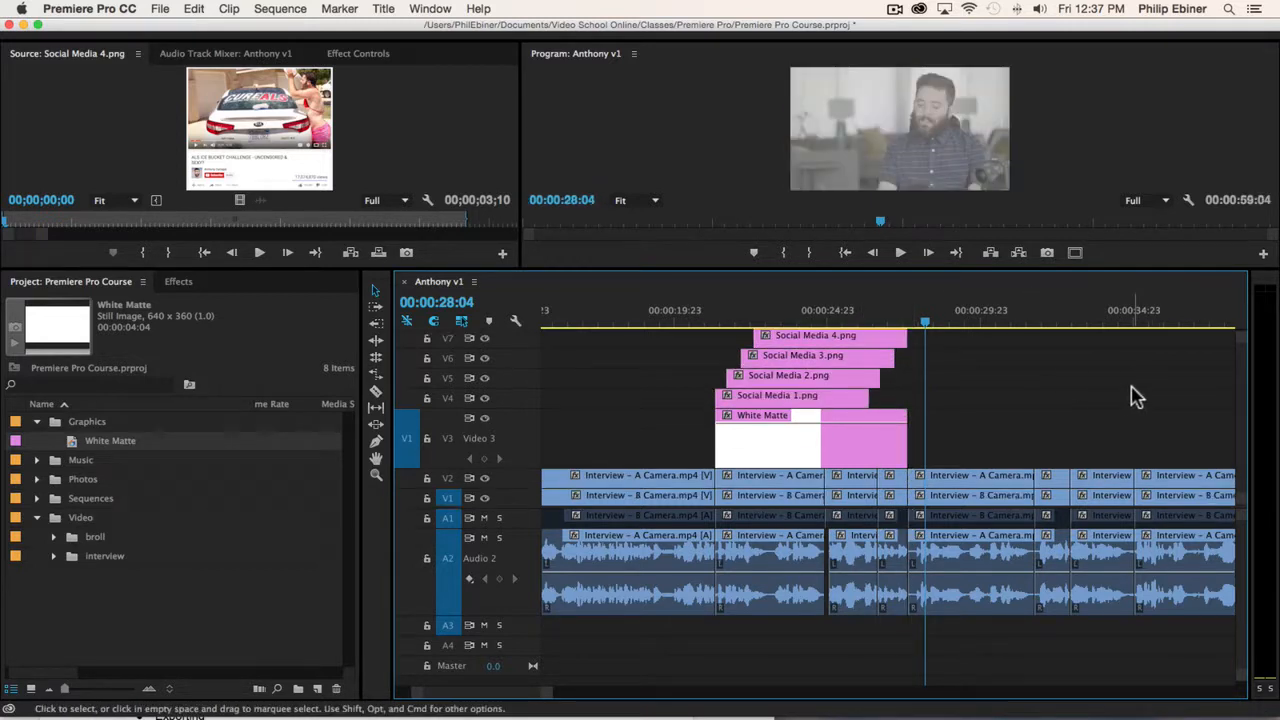
# Play the interview beyond the social media images and return the playhead to 00:00:31:14.
pyautogui.press('space')
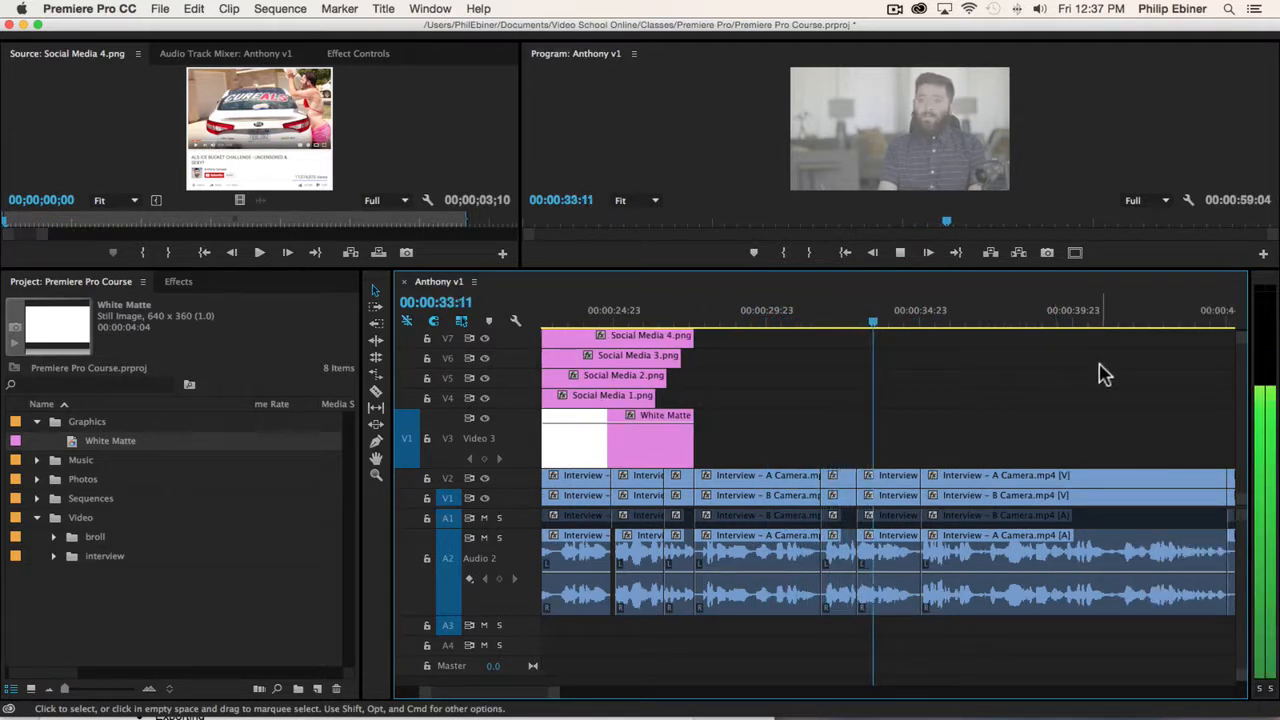
pyautogui.press('space')
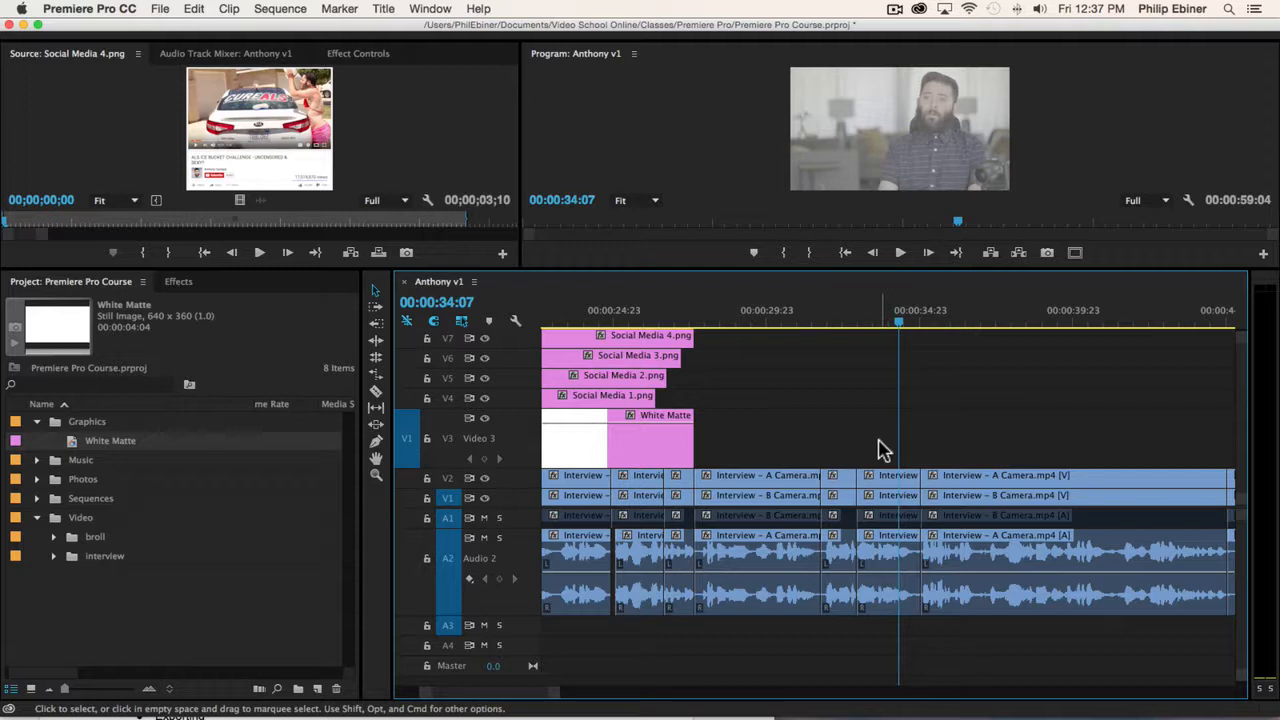
pyautogui.click(816, 326)
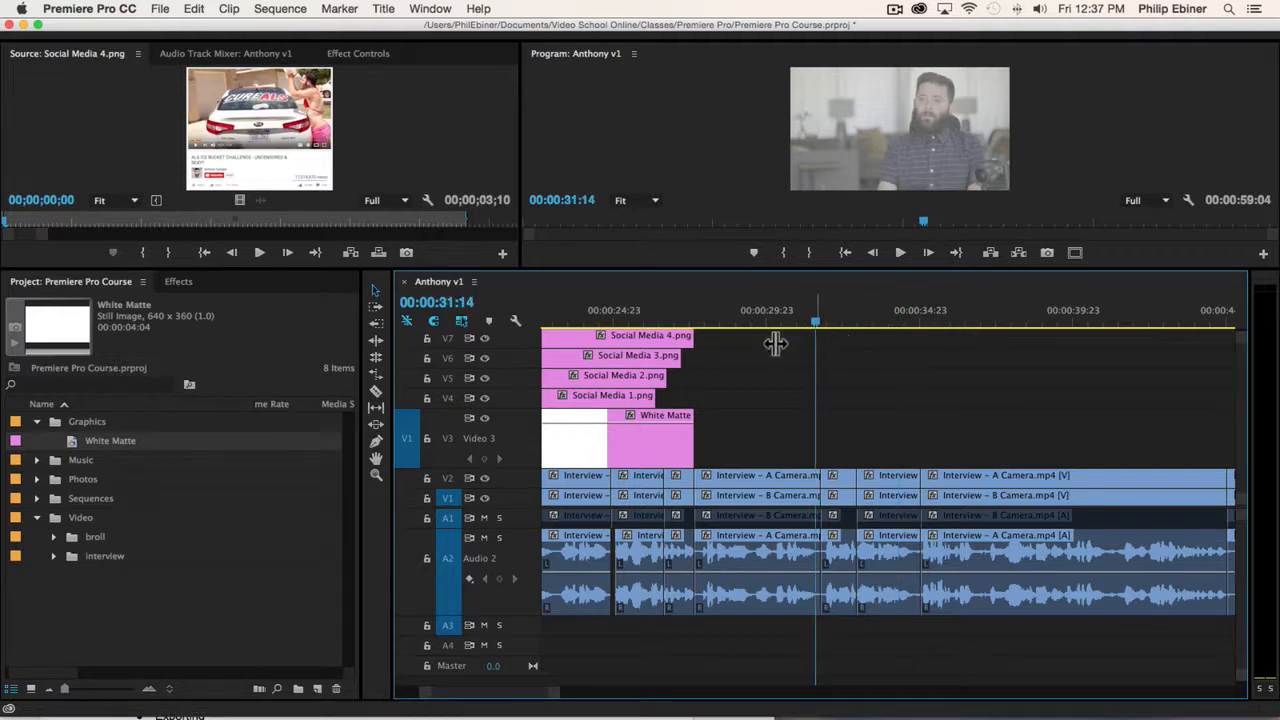
# Preview the two mother-and-son photos, place the second on V3 at about 00:00:31:14, and extend it past the interview cut.
pyautogui.click(36, 423)
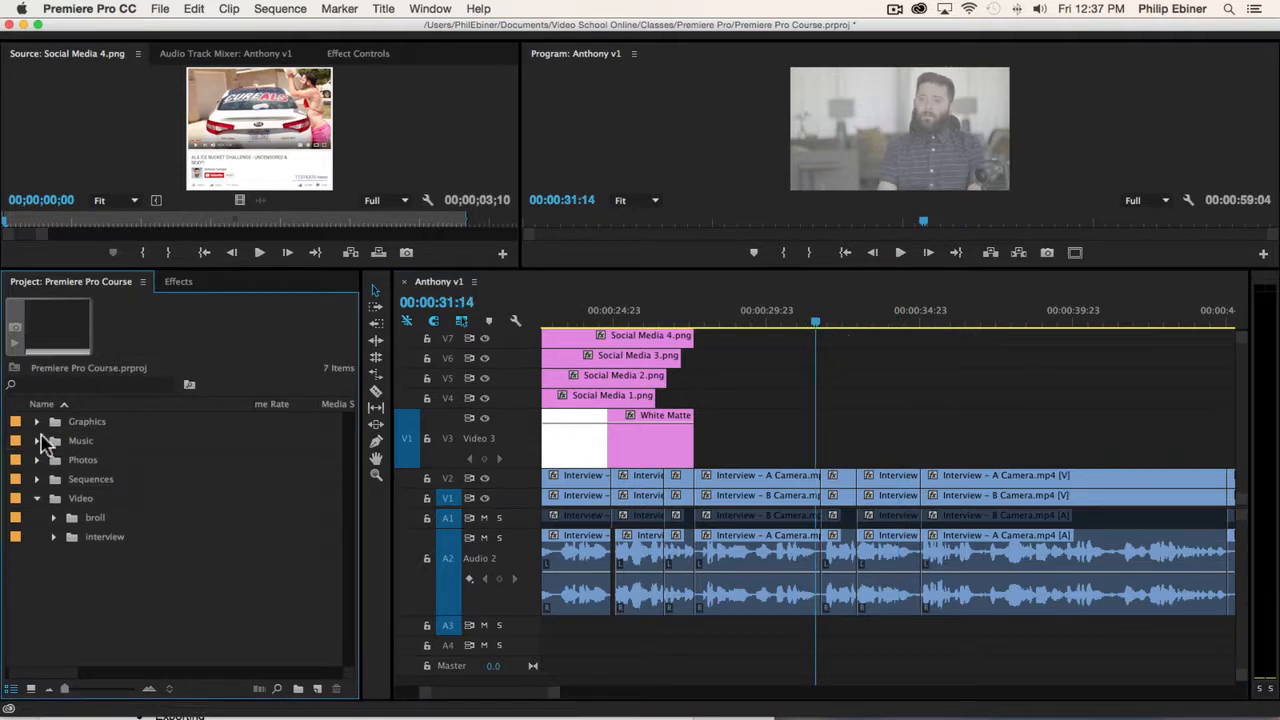
pyautogui.click(37, 460)
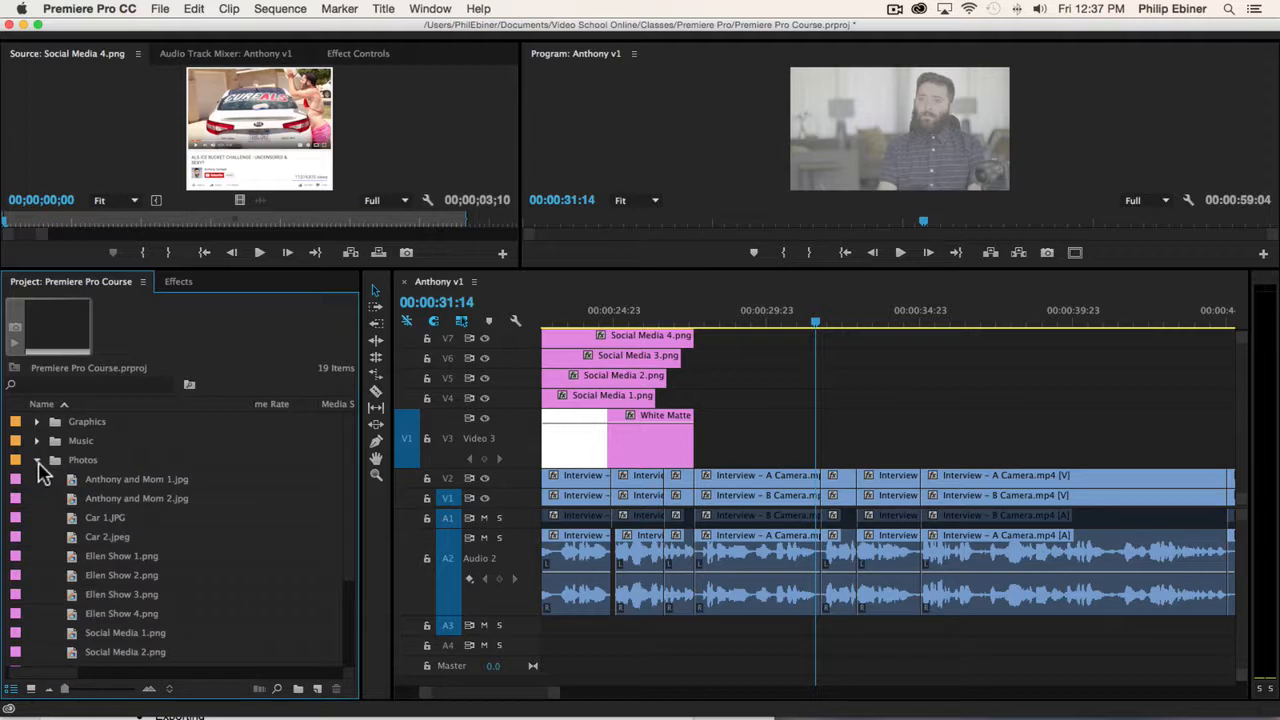
pyautogui.doubleClick(160, 482)
pyautogui.doubleClick(155, 505)
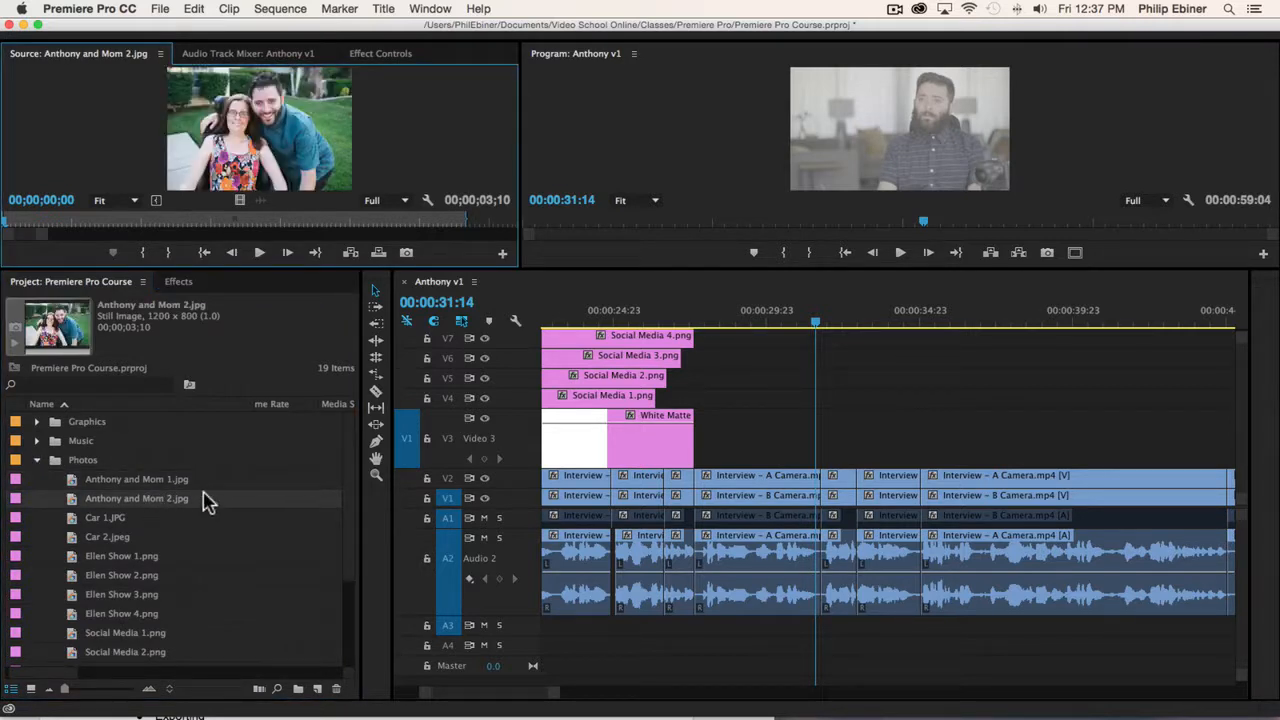
pyautogui.moveTo(89, 505); pyautogui.dragTo(819, 459)
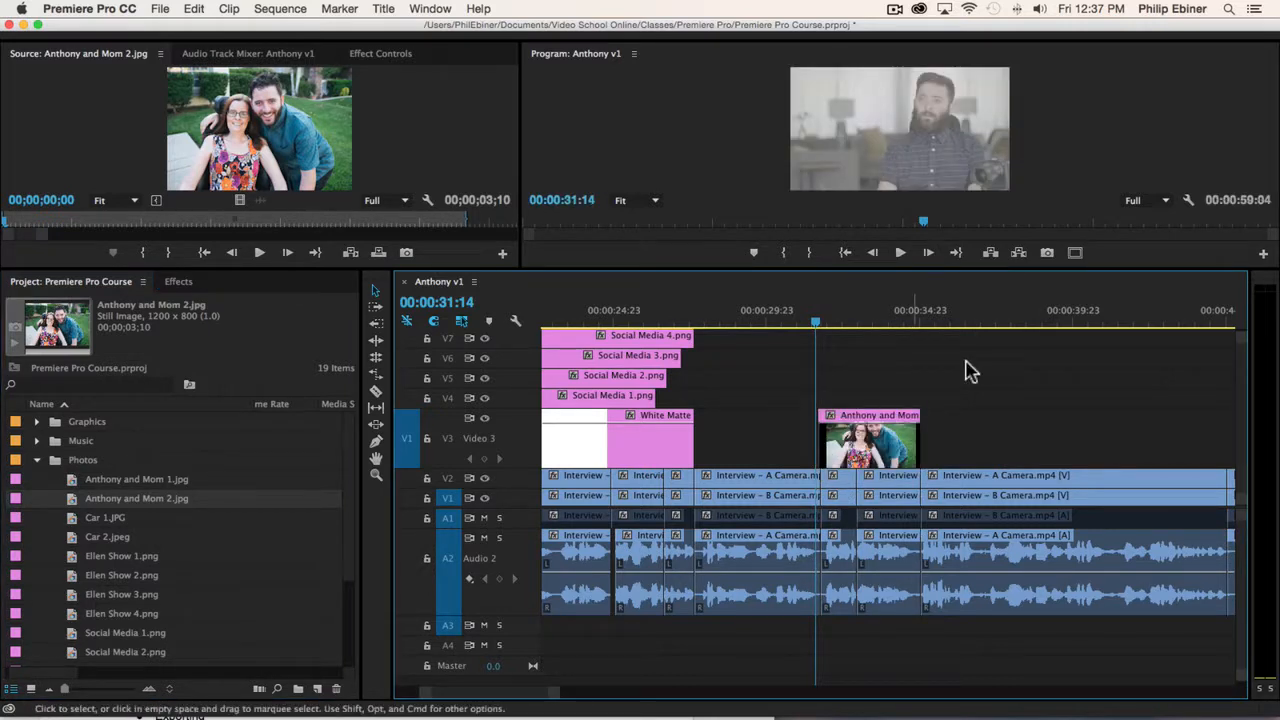
pyautogui.moveTo(918, 450); pyautogui.dragTo(950, 452)
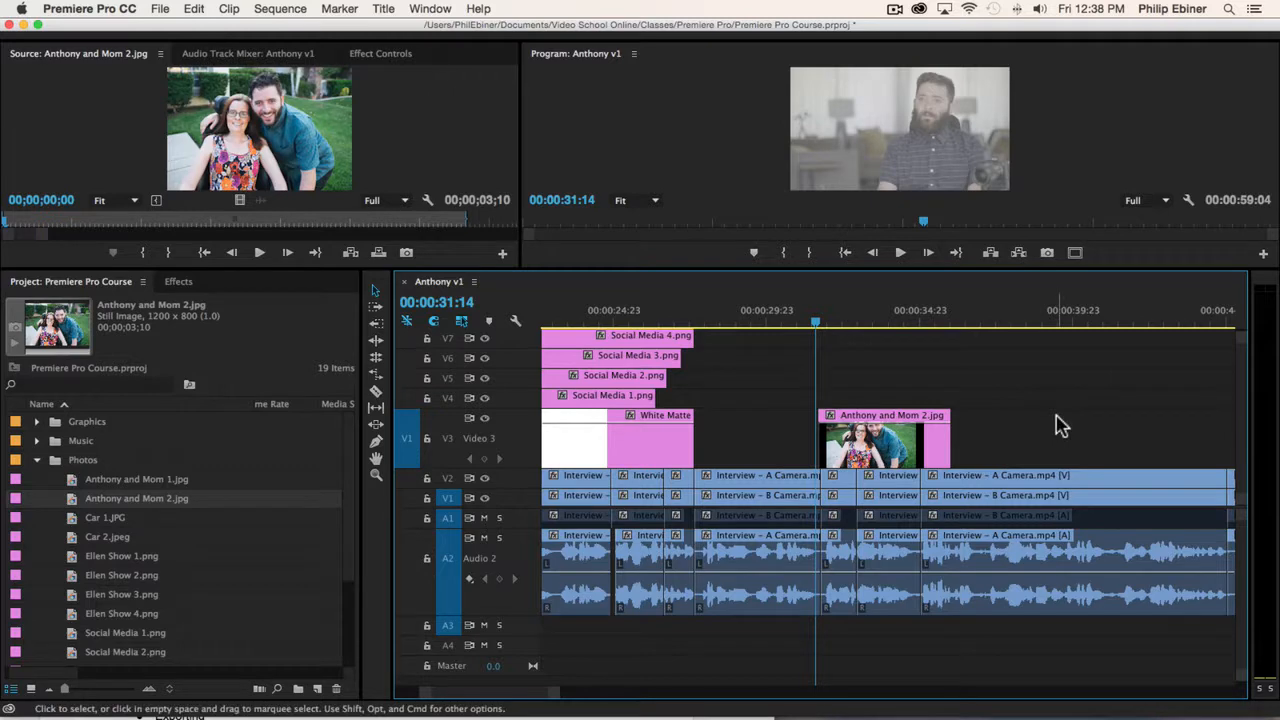
# Enlarge the monitors and retrim the end of the mother-and-son photo on V3 to just over a second past the interview cut.
pyautogui.press('space')
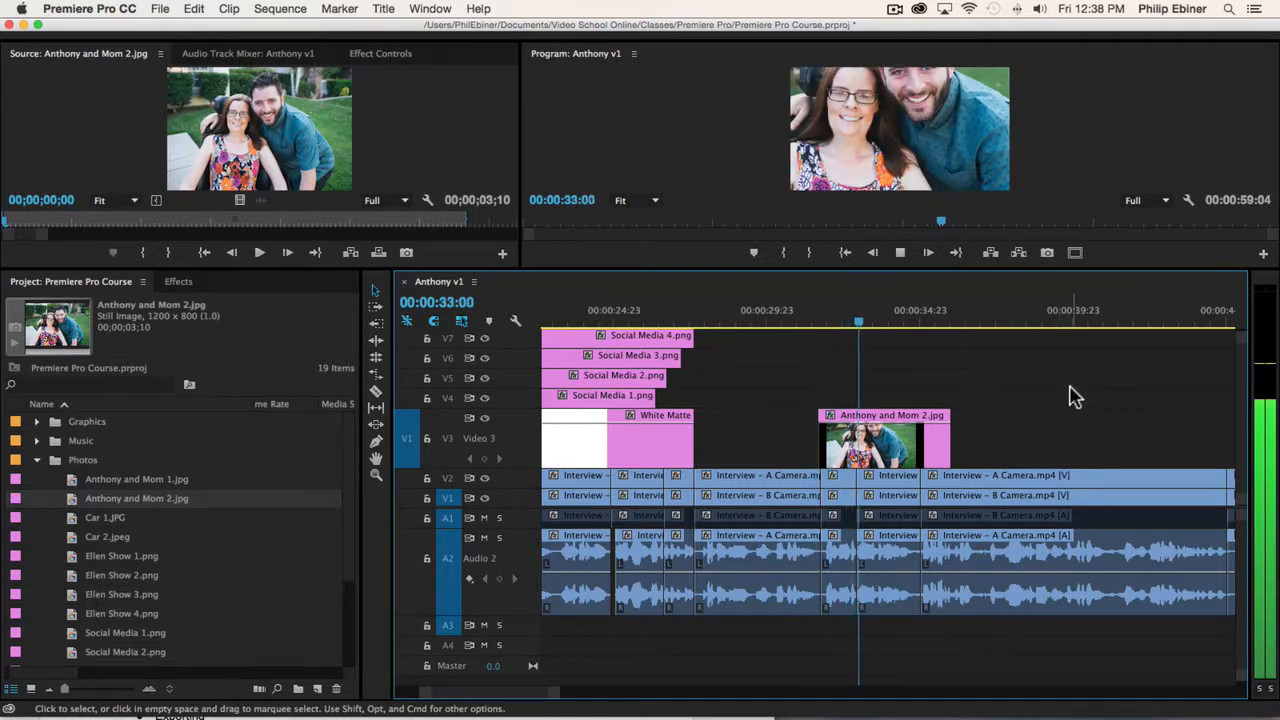
pyautogui.press('space')
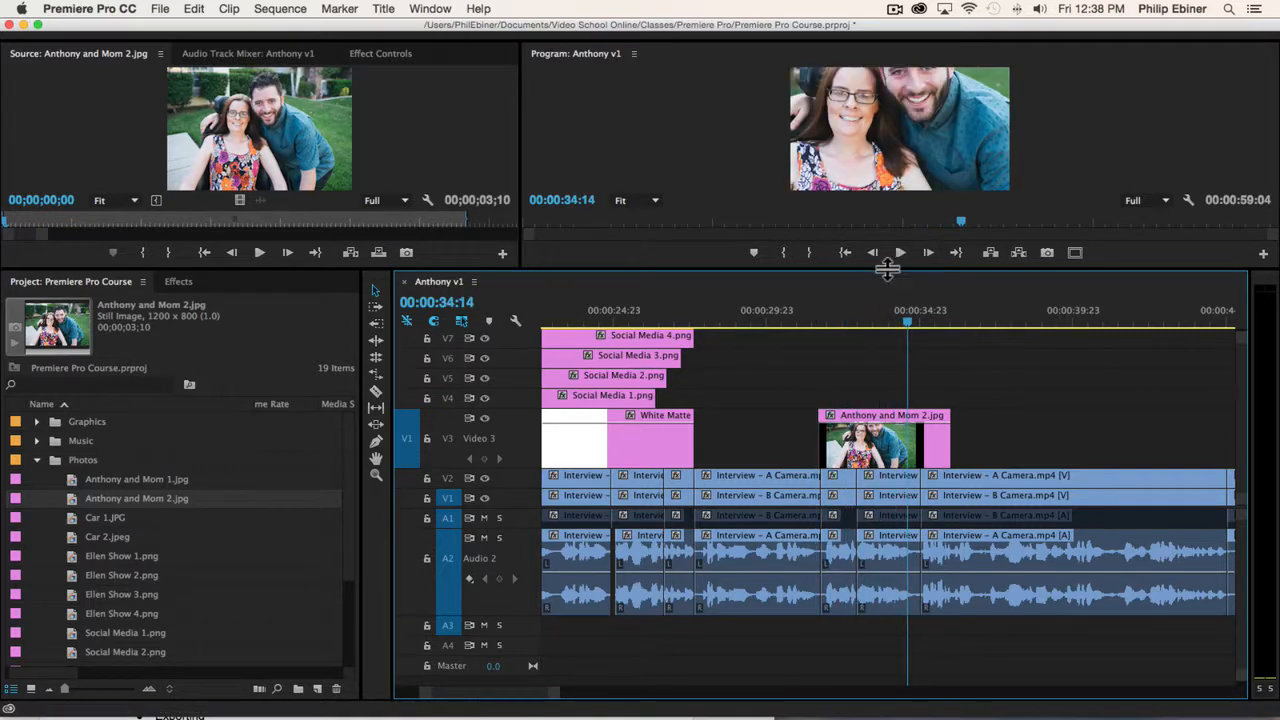
pyautogui.moveTo(885, 268); pyautogui.dragTo(884, 369)
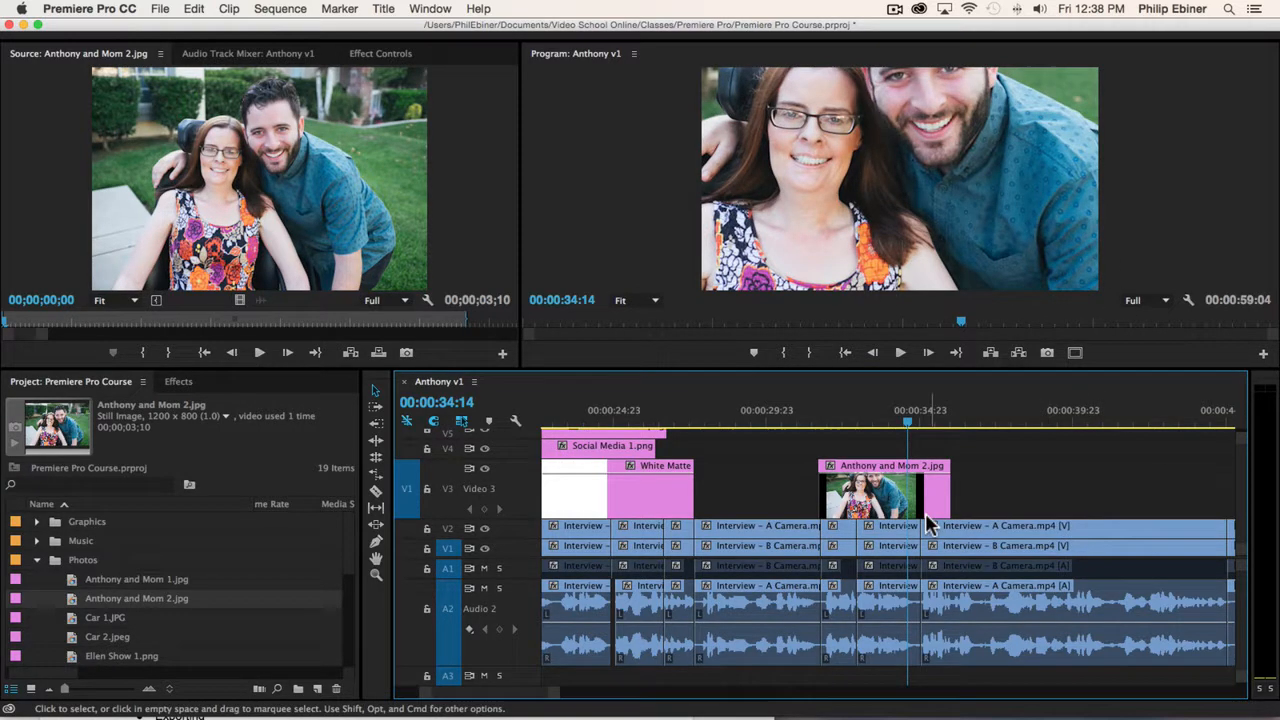
pyautogui.moveTo(948, 502); pyautogui.dragTo(928, 502)
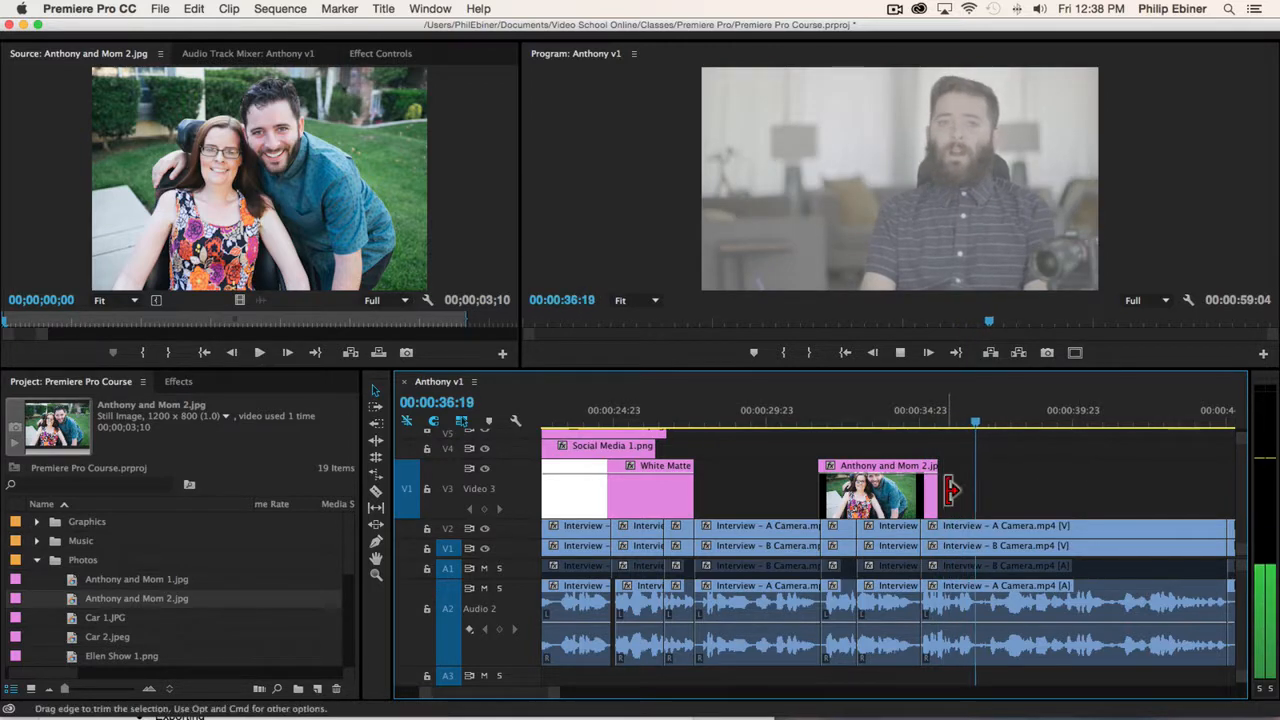
pyautogui.moveTo(950, 490); pyautogui.dragTo(963, 490)
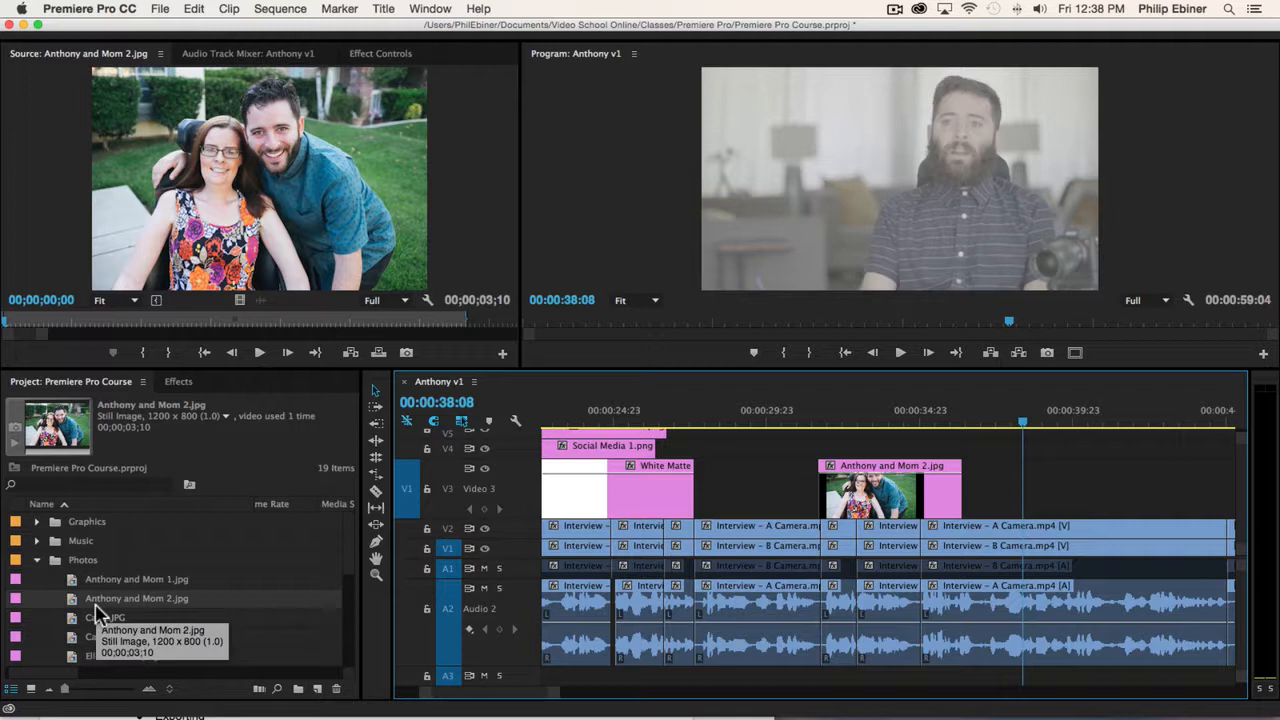
# Browse the broll bin and preview the two framed couple-photo clips and Working on Chair.mp4 as possible cover footage.
pyautogui.click(38, 561)
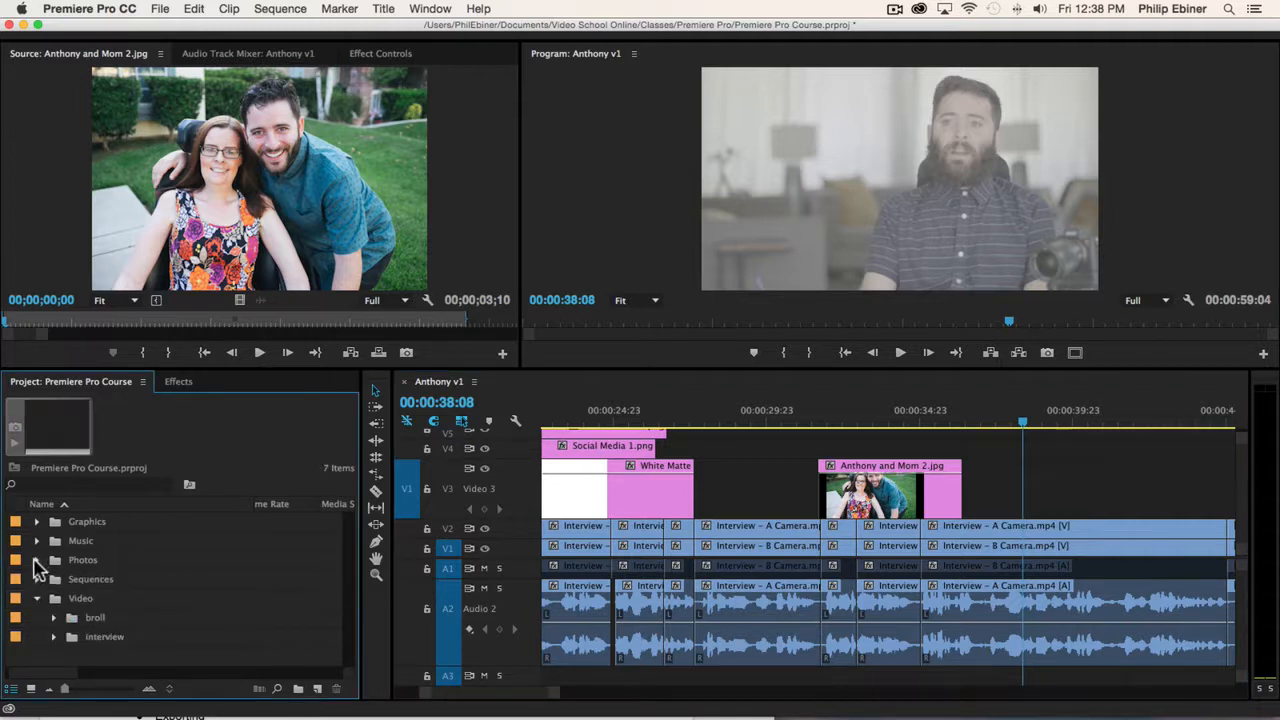
pyautogui.click(53, 618)
pyautogui.scroll(-3, 205, 572)
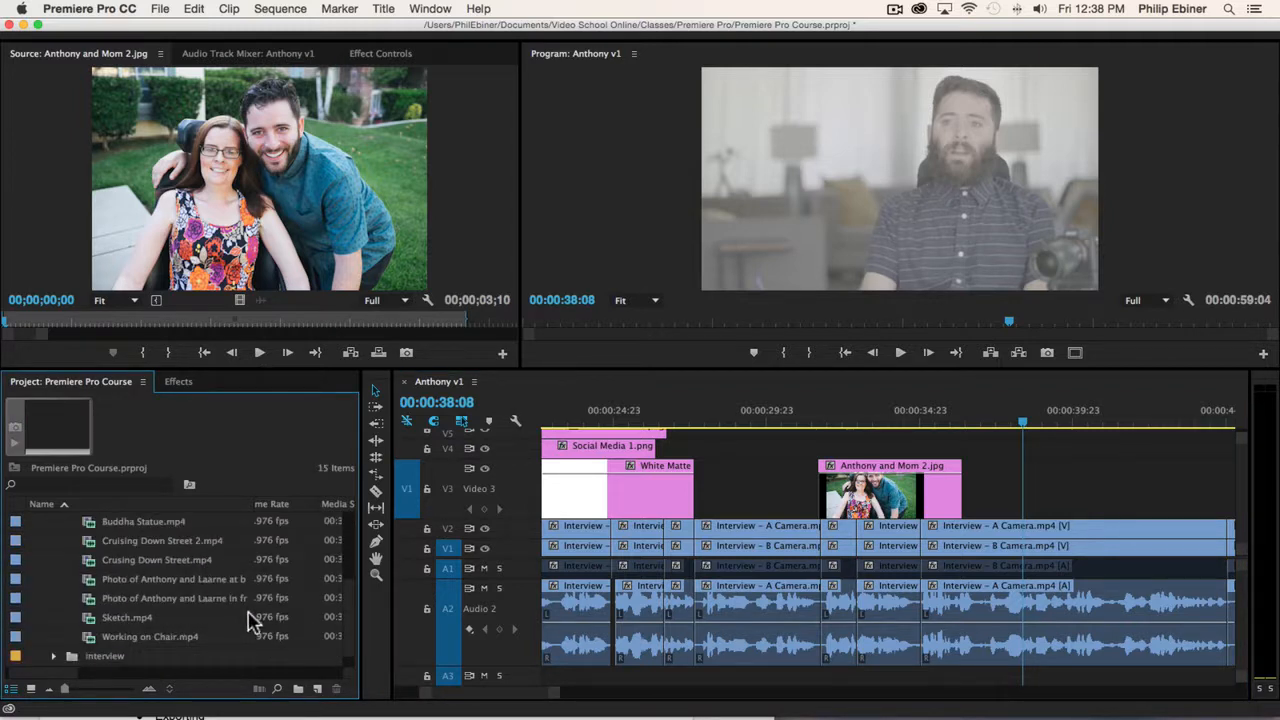
pyautogui.doubleClick(214, 597)
pyautogui.click(210, 580)
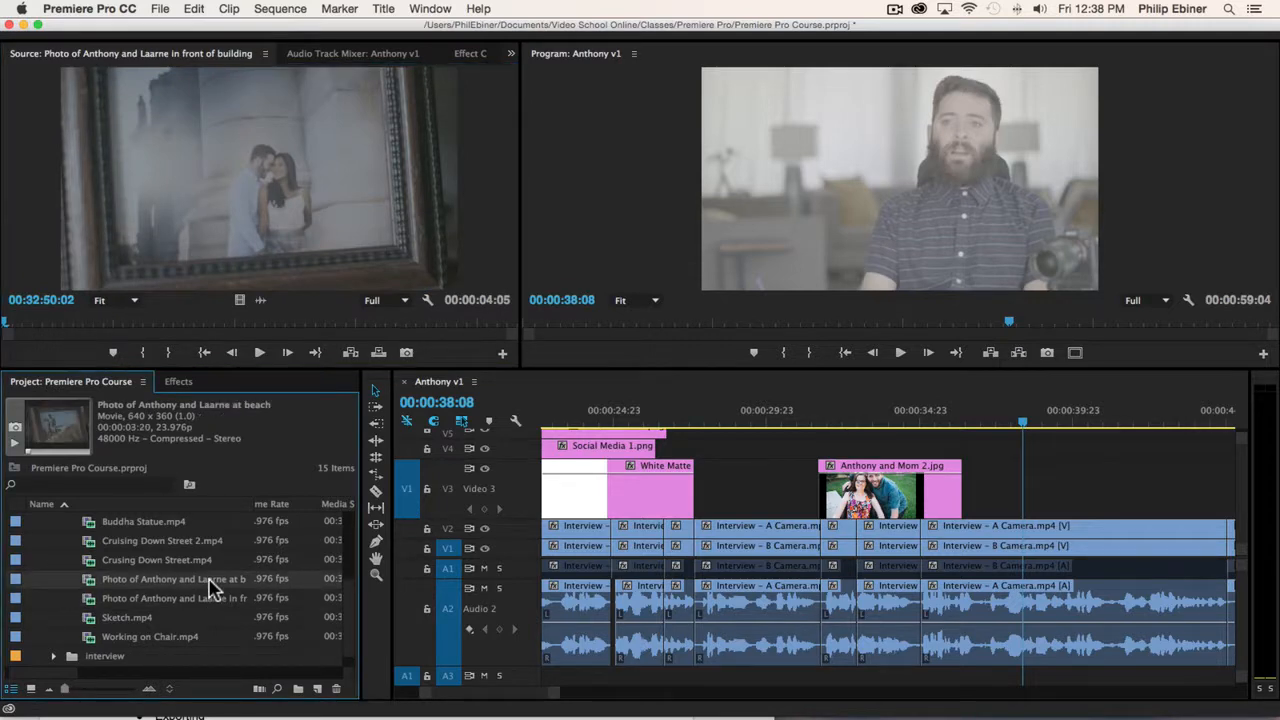
pyautogui.doubleClick(212, 584)
pyautogui.doubleClick(150, 637)
pyautogui.moveTo(96, 322); pyautogui.dragTo(168, 330)
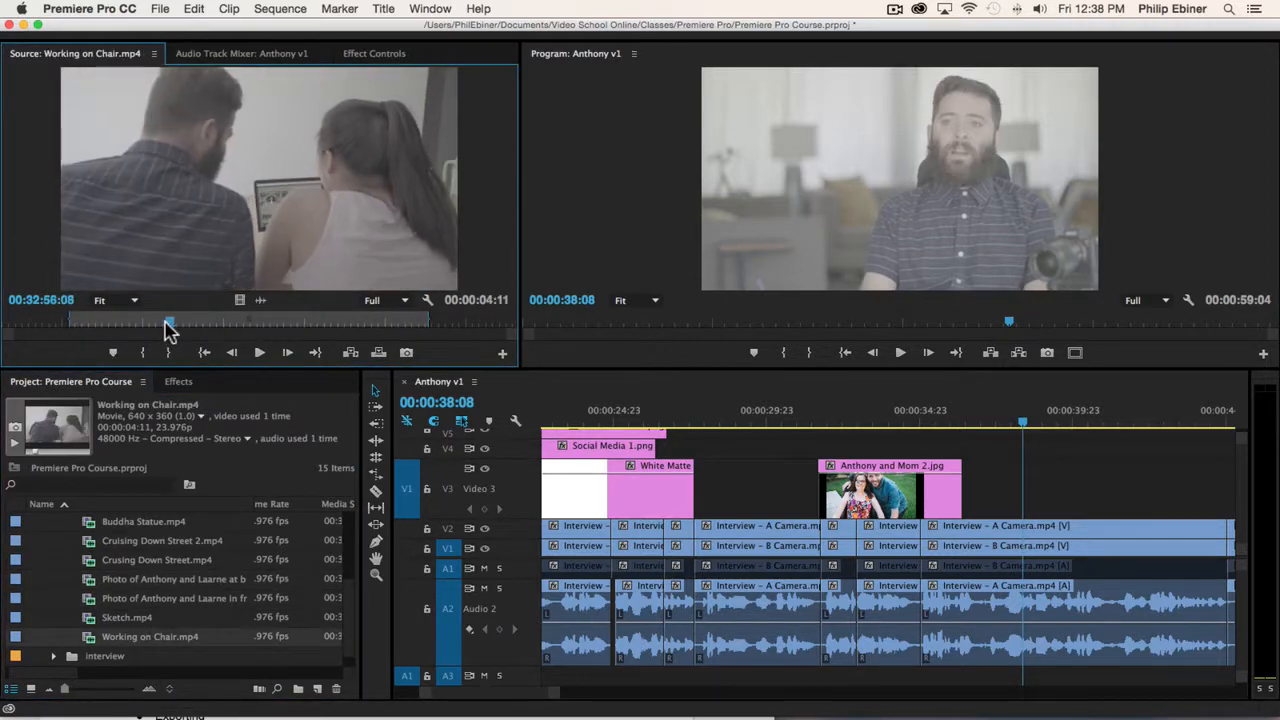
pyautogui.press('space')
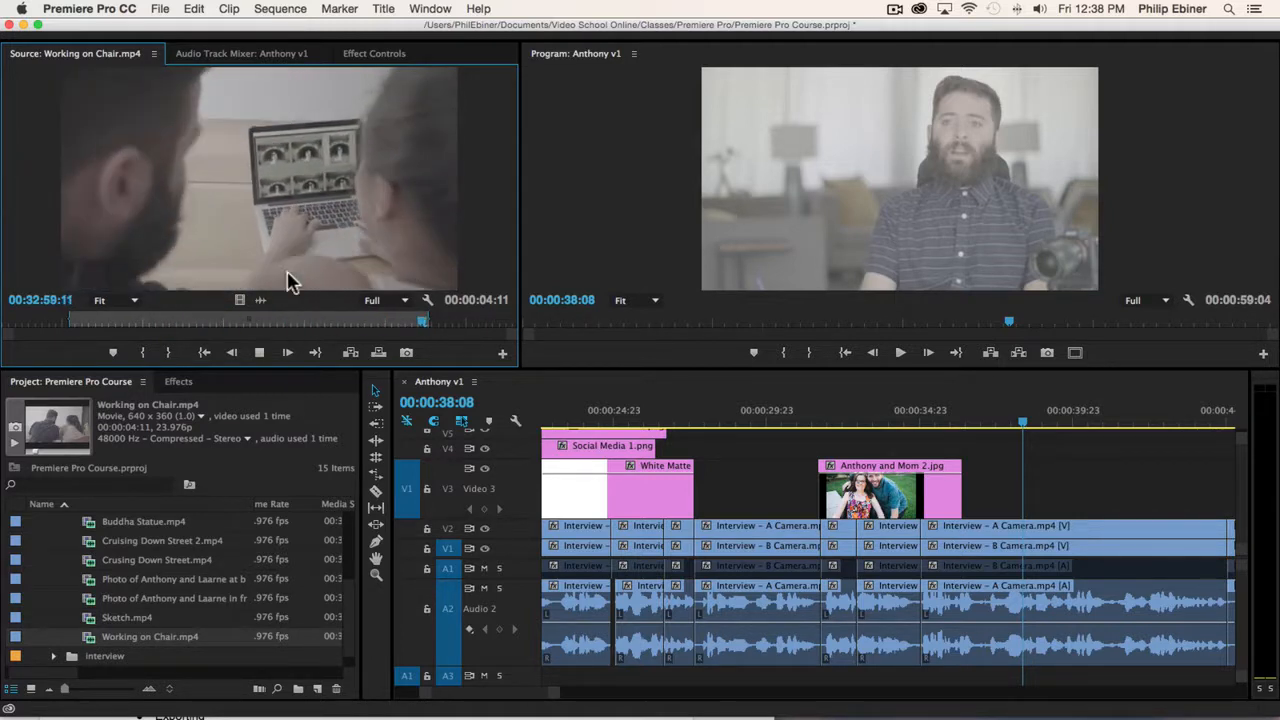
# Mark a 00:00:02:18 range of the framed-photo clip in front of the building and place its video on V3 after the mother-and-son photo.
pyautogui.doubleClick(178, 586)
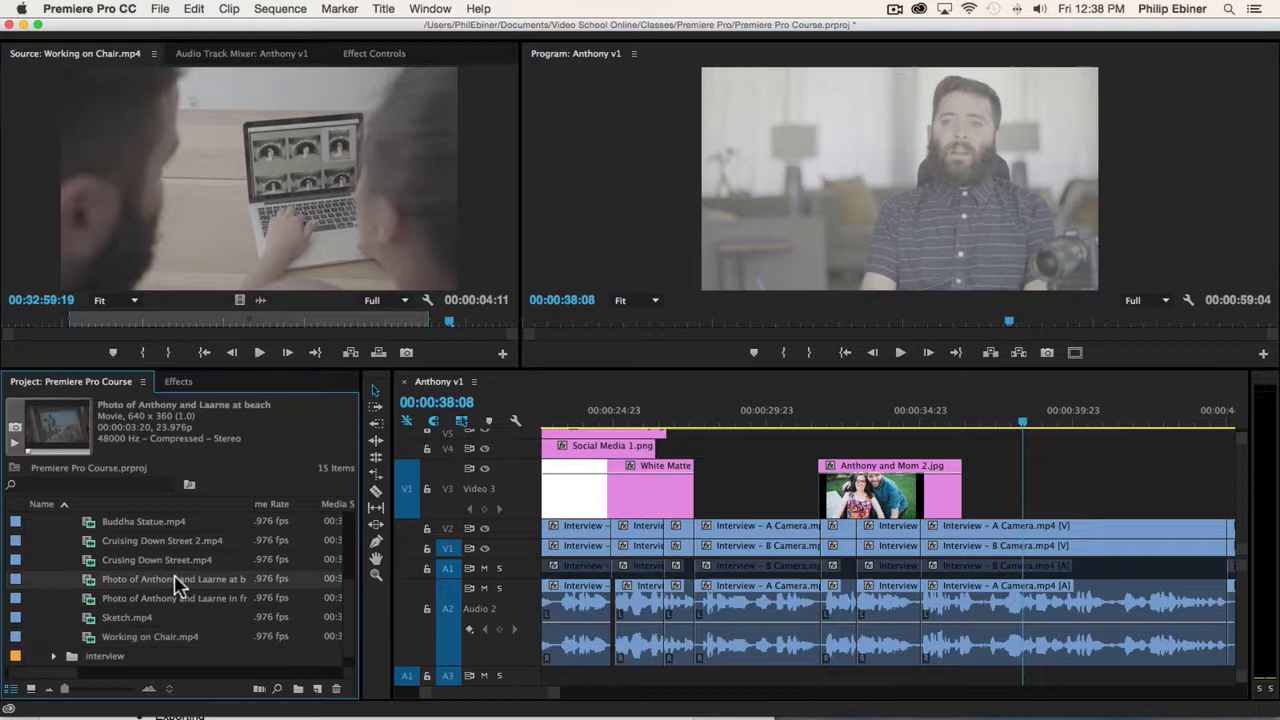
pyautogui.doubleClick(157, 597)
pyautogui.doubleClick(170, 584)
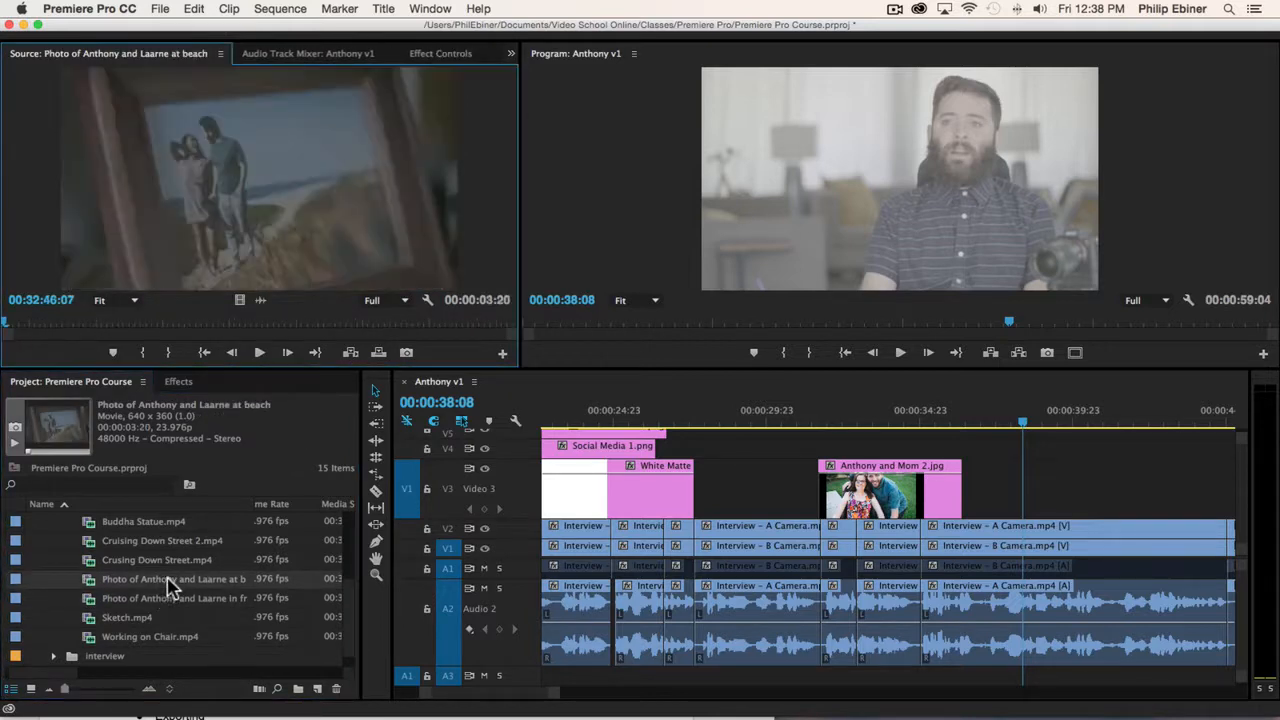
pyautogui.doubleClick(148, 600)
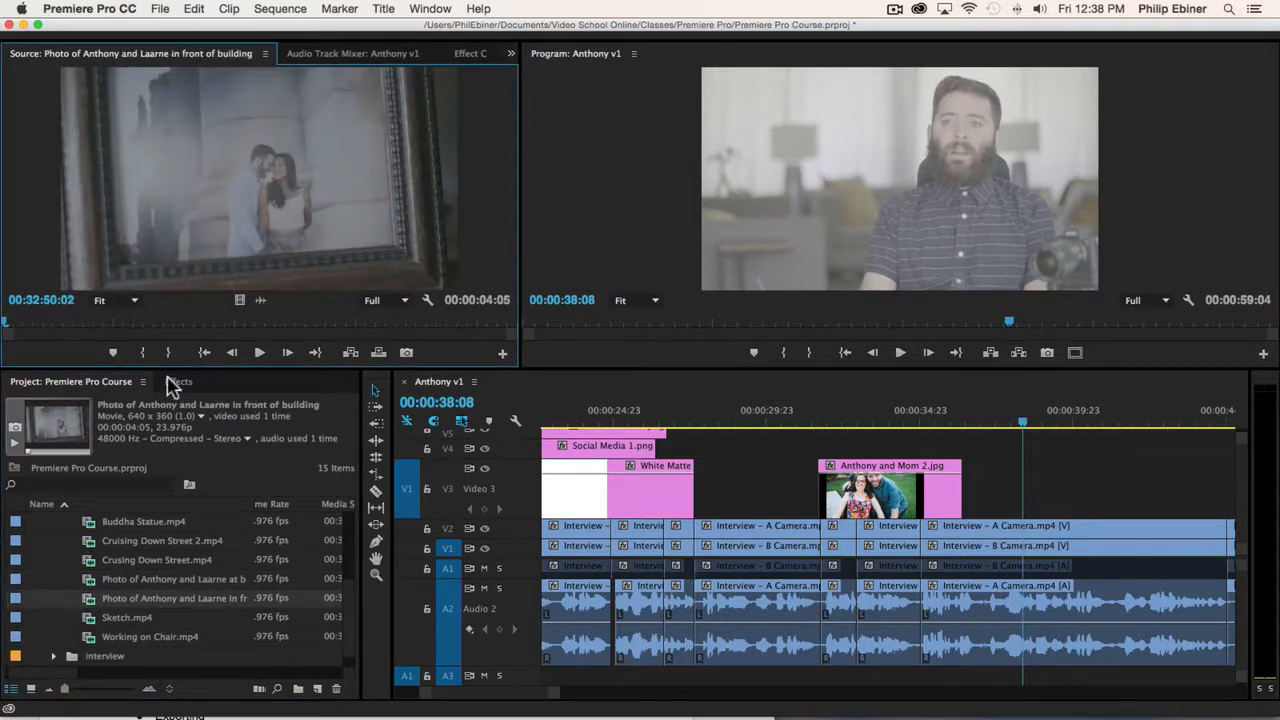
pyautogui.moveTo(84, 321)
pyautogui.mouseDown()
pyautogui.moveTo(96, 311)
pyautogui.moveTo(76, 314)
pyautogui.mouseUp()
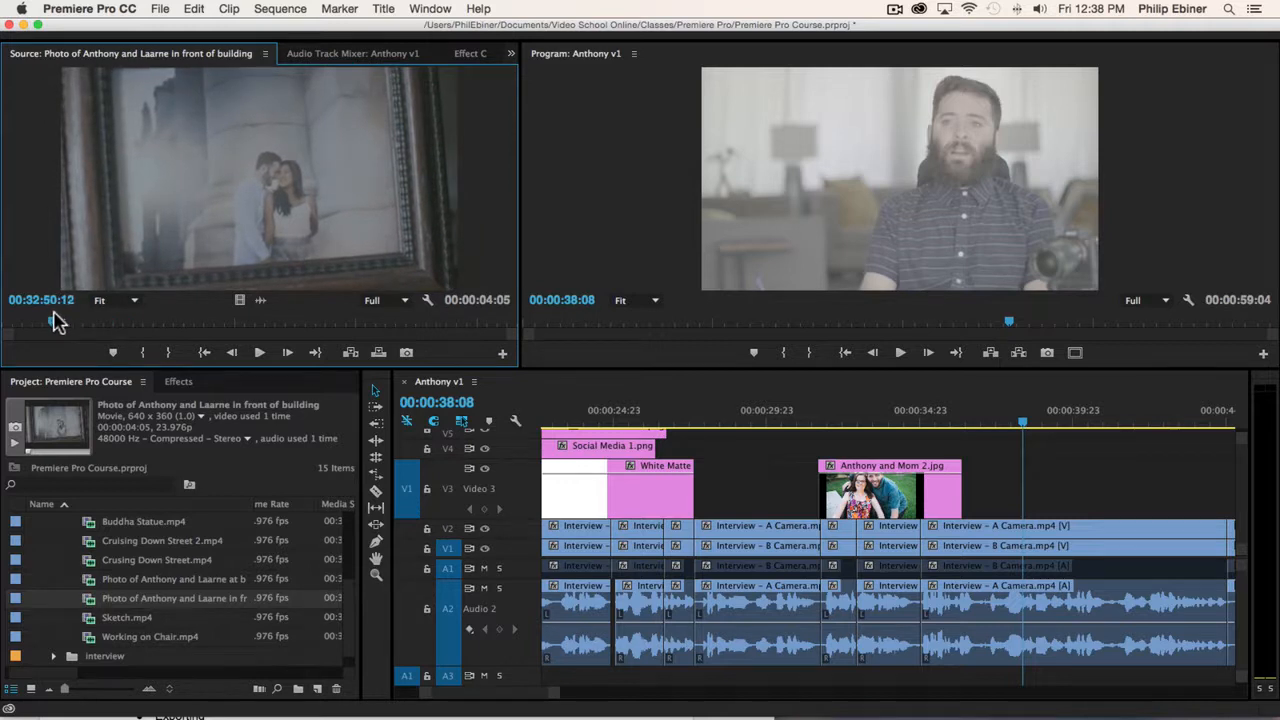
pyautogui.press('space')
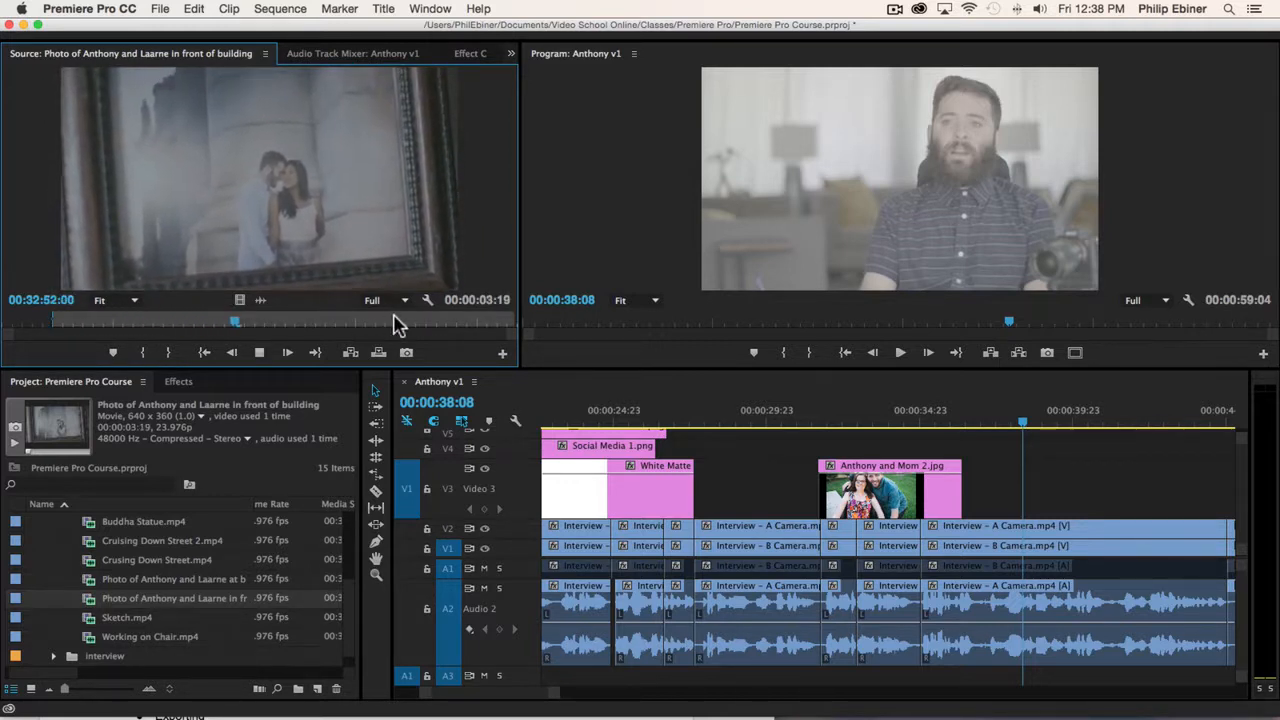
pyautogui.press('o')
pyautogui.press('space')
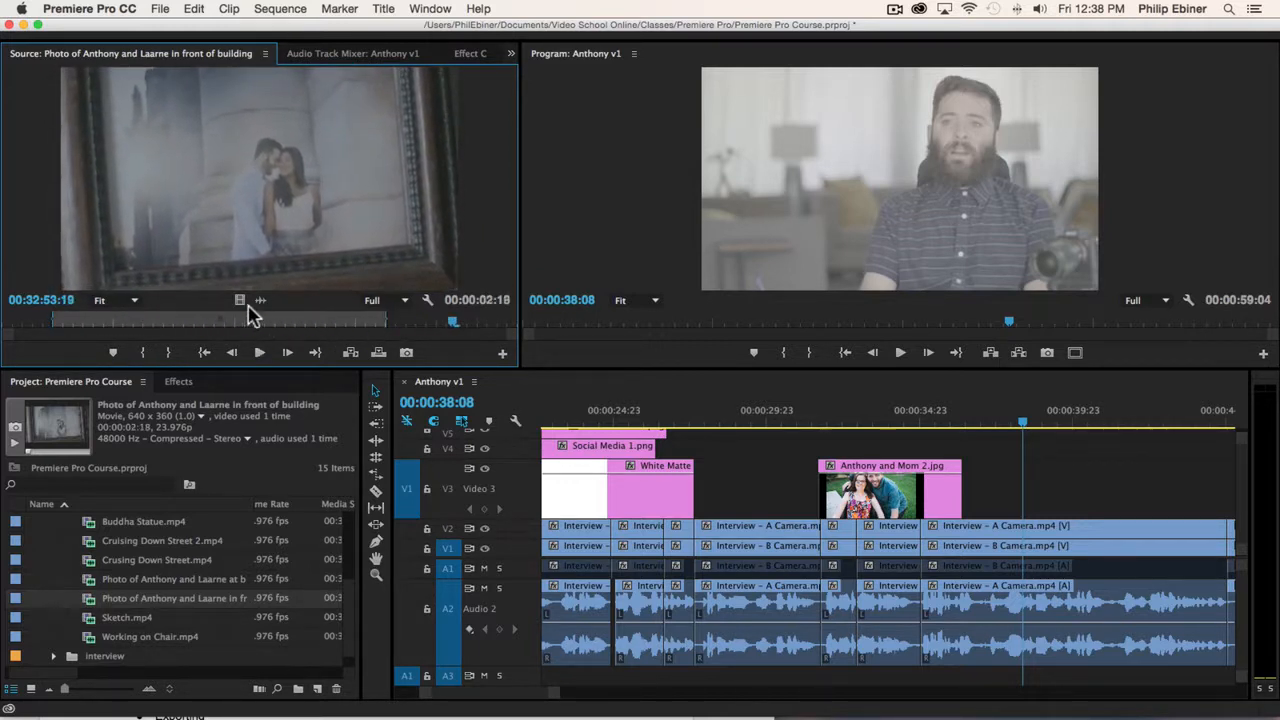
pyautogui.moveTo(243, 307); pyautogui.dragTo(995, 488)
# Play the interview to 00:00:39:10, mark a 00:00:02:16 range of Car 2.jpeg, and place it on V3 at the playhead.
pyautogui.click(933, 416)
pyautogui.press('space')
pyautogui.scroll(-5, 866, 490)
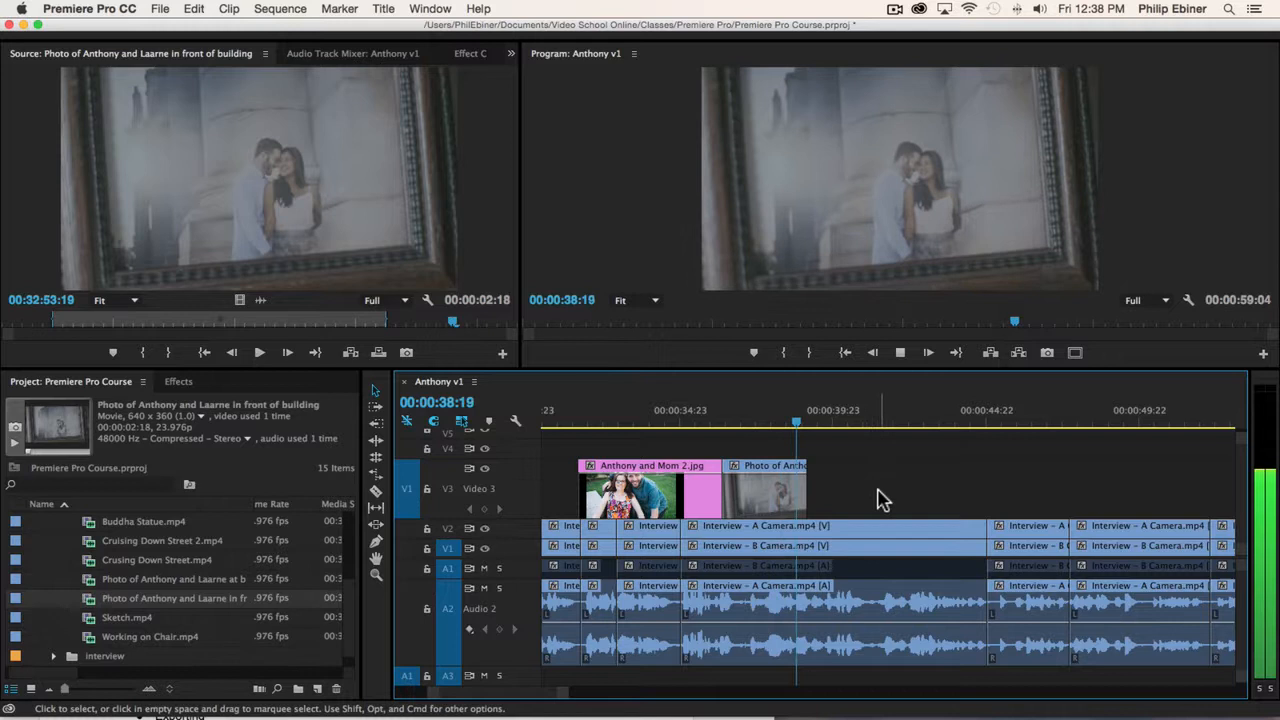
pyautogui.press('space')
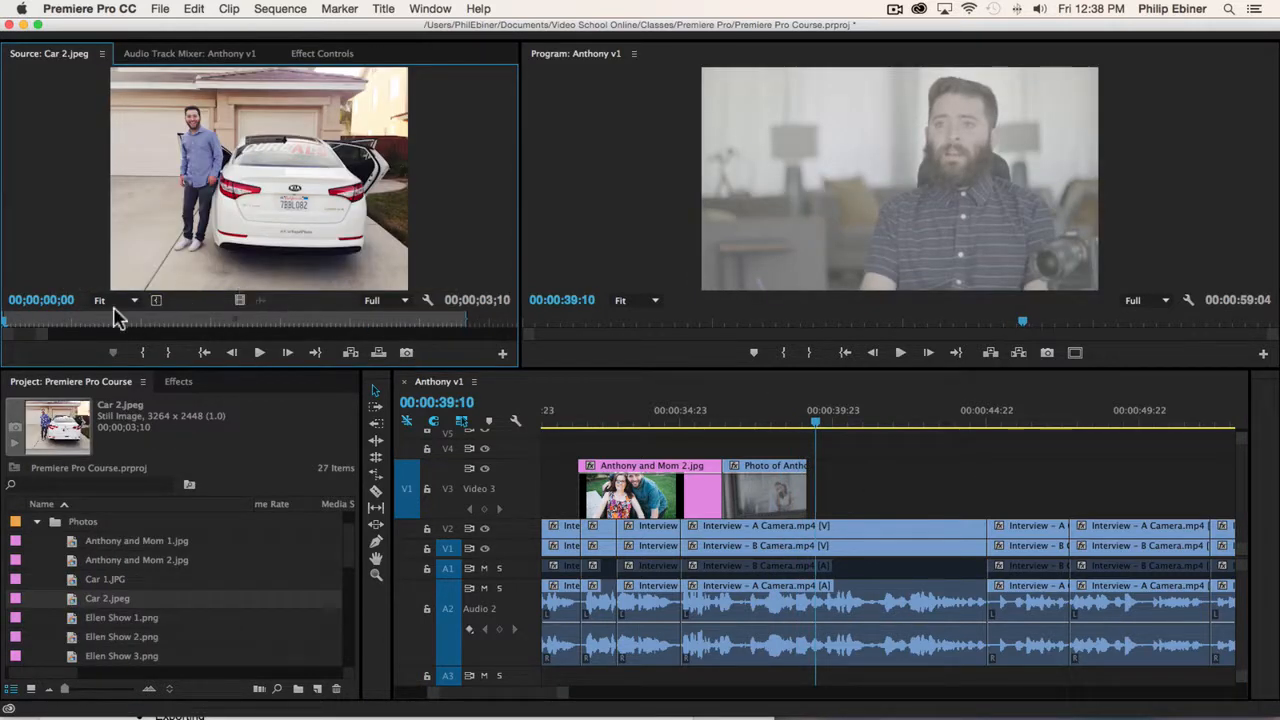
pyautogui.moveTo(113, 318); pyautogui.dragTo(137, 322)
pyautogui.press('i')
pyautogui.press('space')
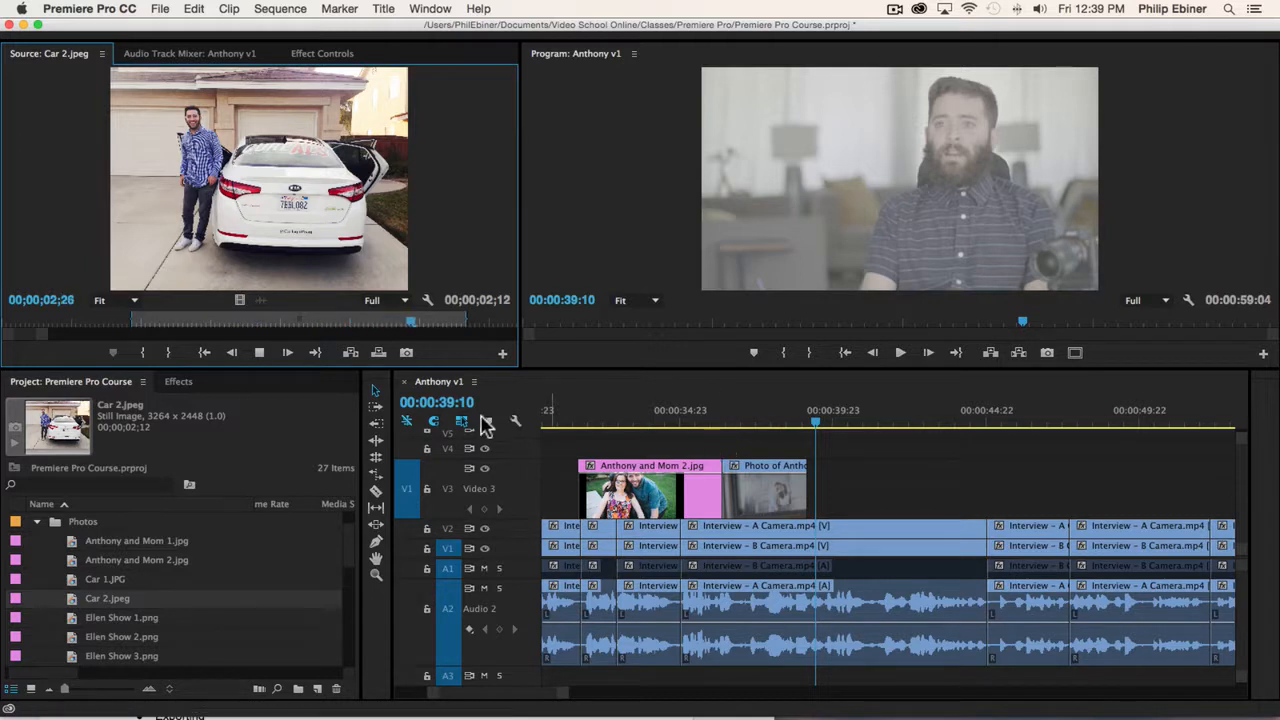
pyautogui.press('o')
pyautogui.press('space')
pyautogui.moveTo(41, 335); pyautogui.dragTo(491, 342)
pyautogui.moveTo(239, 303); pyautogui.dragTo(818, 500)
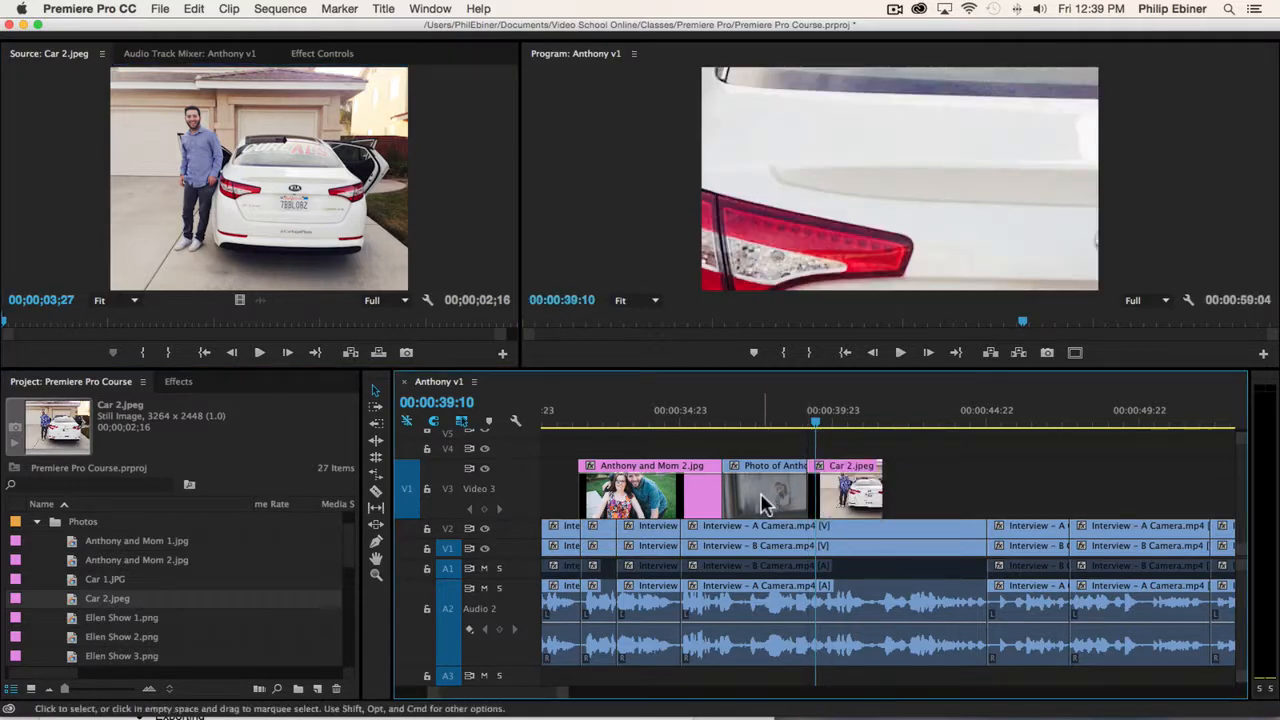
# Move the framed-photo clip further along V3 and place Car 2.jpeg directly after the mother-and-son photo, playing through the new order.
pyautogui.moveTo(741, 490); pyautogui.dragTo(921, 484)
pyautogui.moveTo(844, 491); pyautogui.dragTo(770, 495)
pyautogui.click(707, 430)
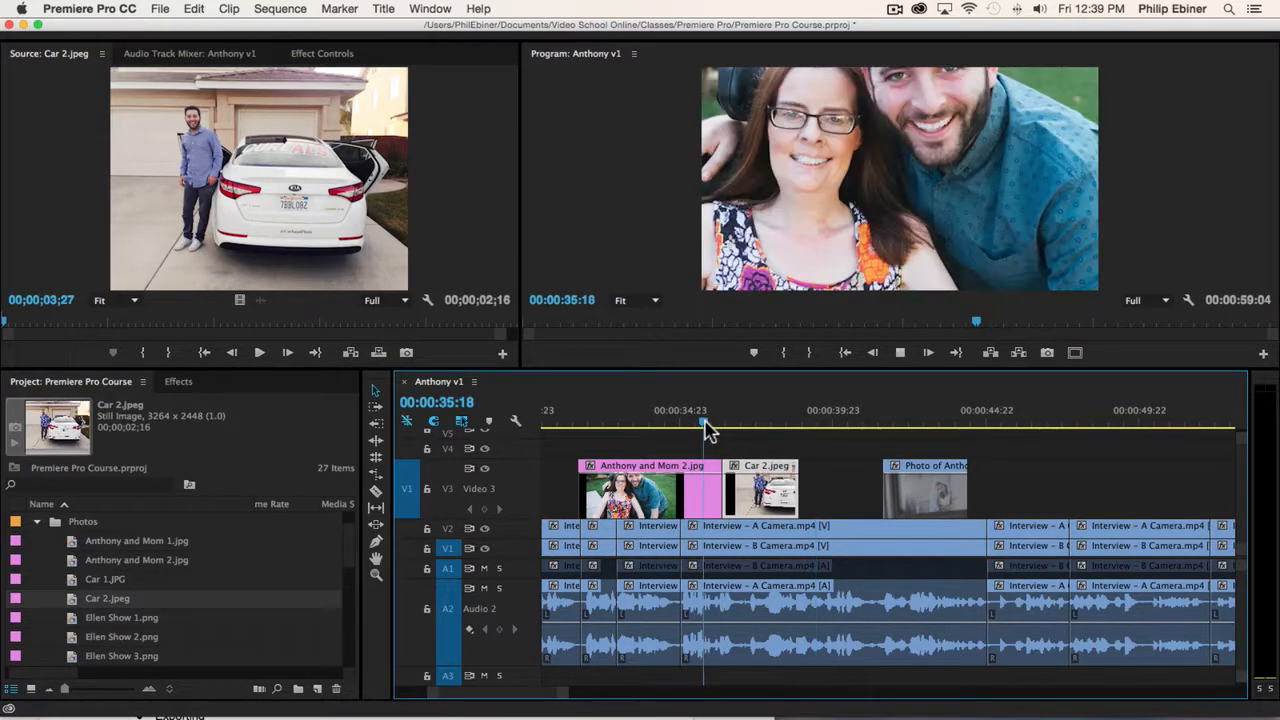
pyautogui.press('space')
# Extend the mother-and-son photo and Car 2.jpeg, fit the framed-photo clip between Car 2.jpeg and the next interview cut, and replay the section.
pyautogui.moveTo(797, 492)
pyautogui.mouseDown()
pyautogui.moveTo(930, 502)
pyautogui.moveTo(811, 497)
pyautogui.mouseUp()
pyautogui.press('space')
pyautogui.click(704, 423)
pyautogui.press('space')
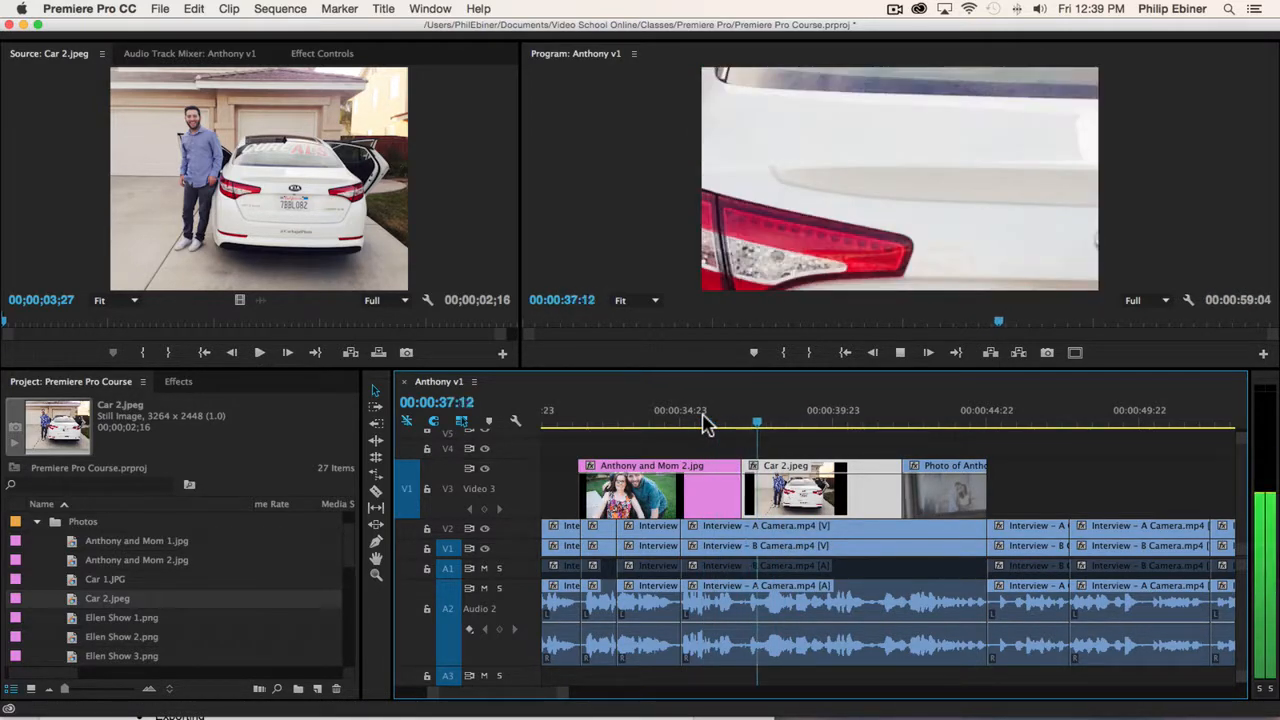
pyautogui.press('space')
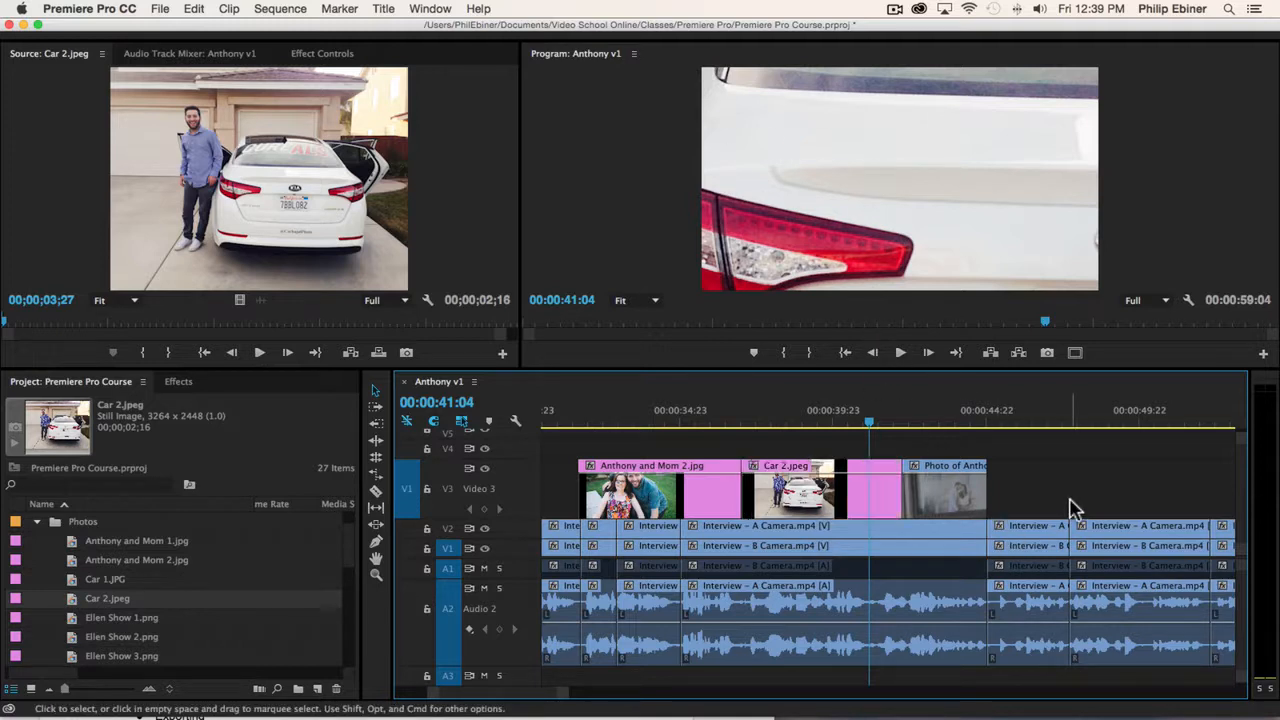
# Play the interview beyond the framed-photo clip and return the playhead to 00:00:46:08.
pyautogui.press('-')
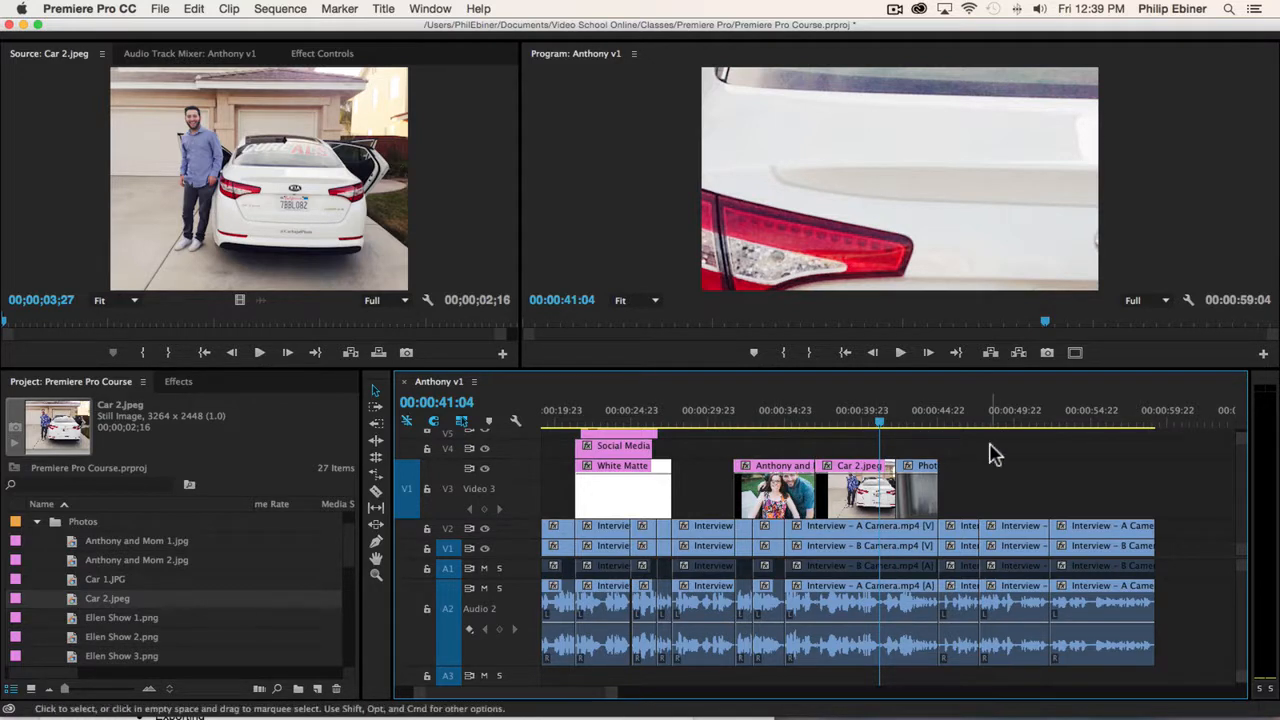
pyautogui.press('space')
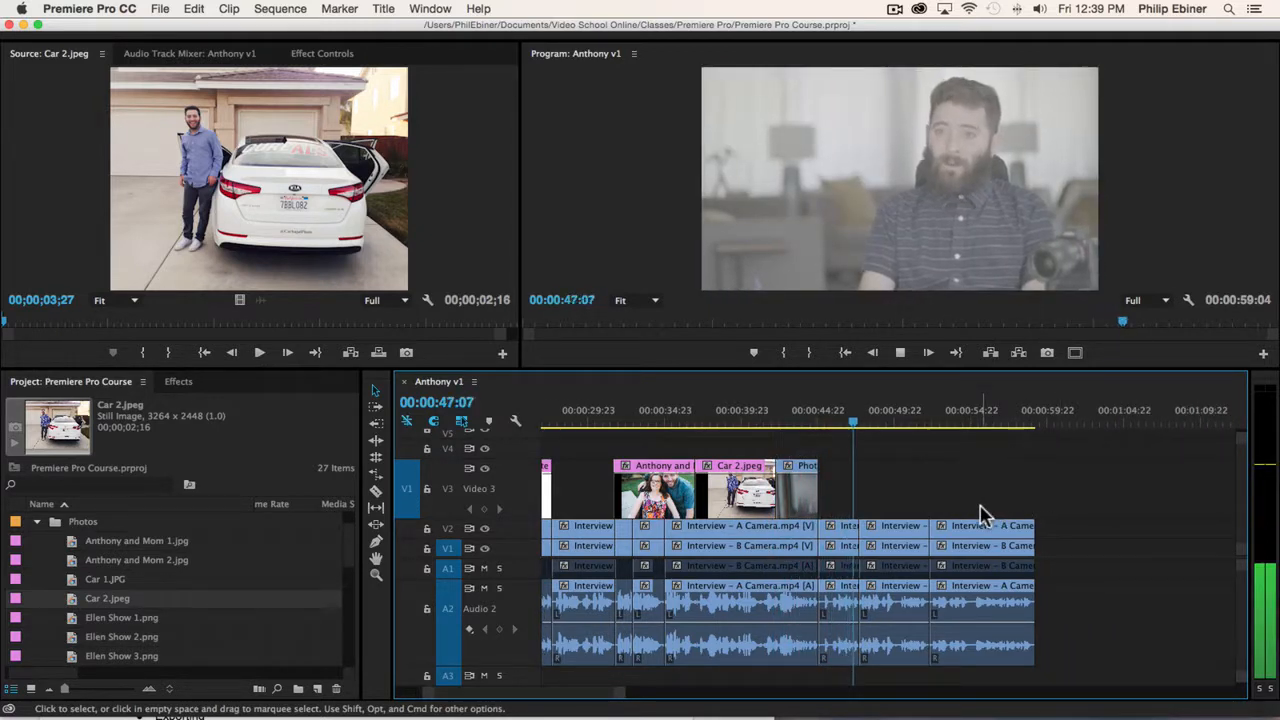
pyautogui.press('space')
pyautogui.moveTo(859, 430); pyautogui.dragTo(840, 422)
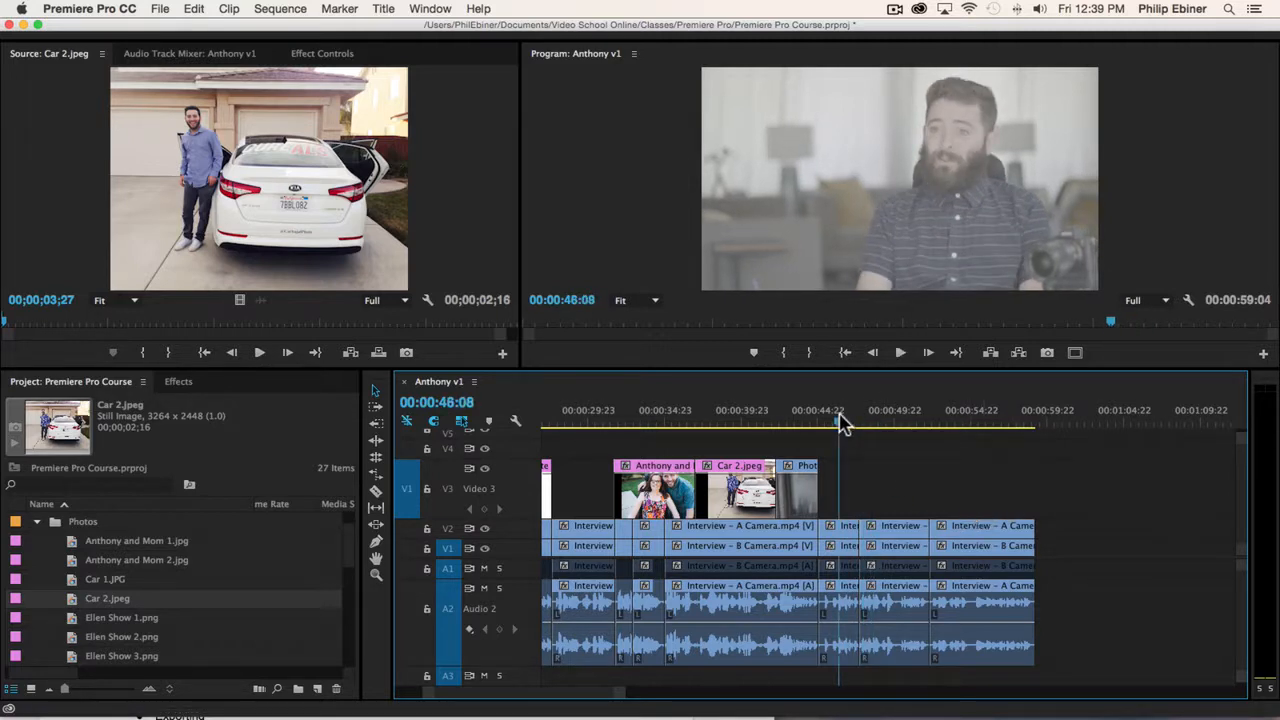
# Mark a range of Crusing Down Street.mp4 and place its video on V3 at the interview cut at about 00:00:47:17.
pyautogui.click(37, 521)
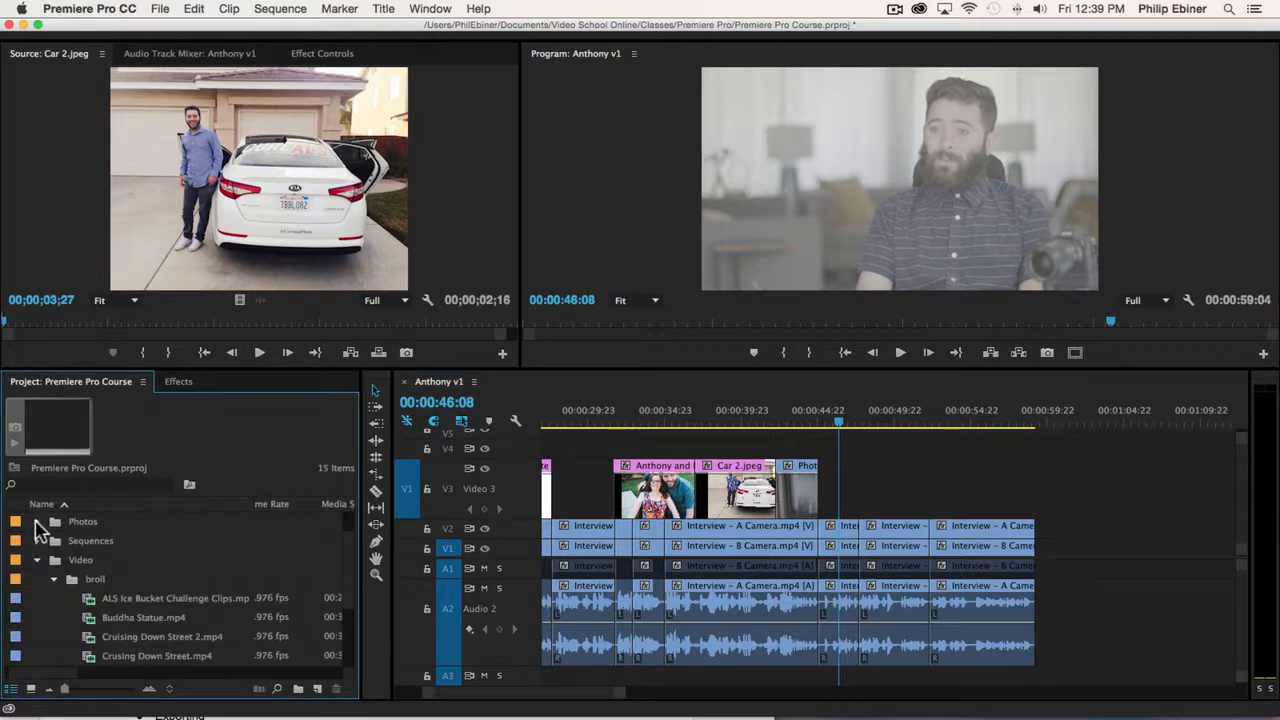
pyautogui.scroll(-3, 150, 592)
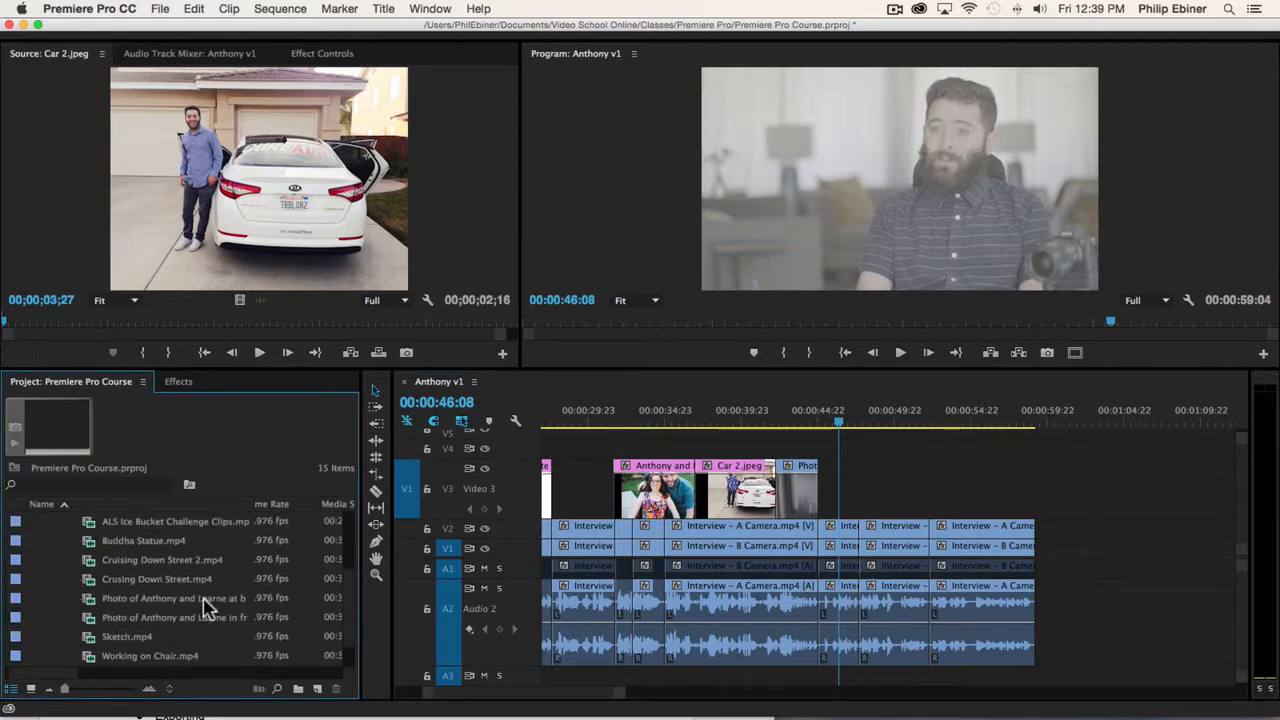
pyautogui.doubleClick(172, 586)
pyautogui.moveTo(44, 332)
pyautogui.mouseDown()
pyautogui.moveTo(469, 331)
pyautogui.moveTo(100, 323)
pyautogui.mouseUp()
pyautogui.press('i')
pyautogui.press('space')
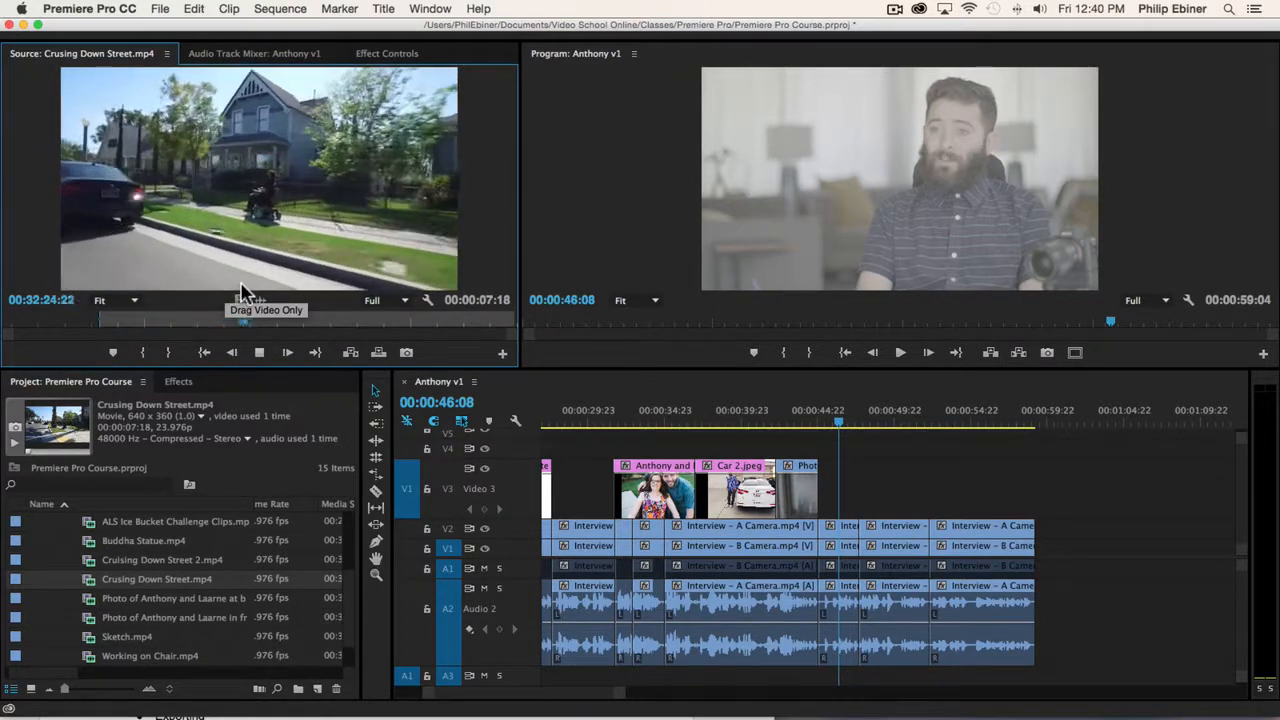
pyautogui.press('o')
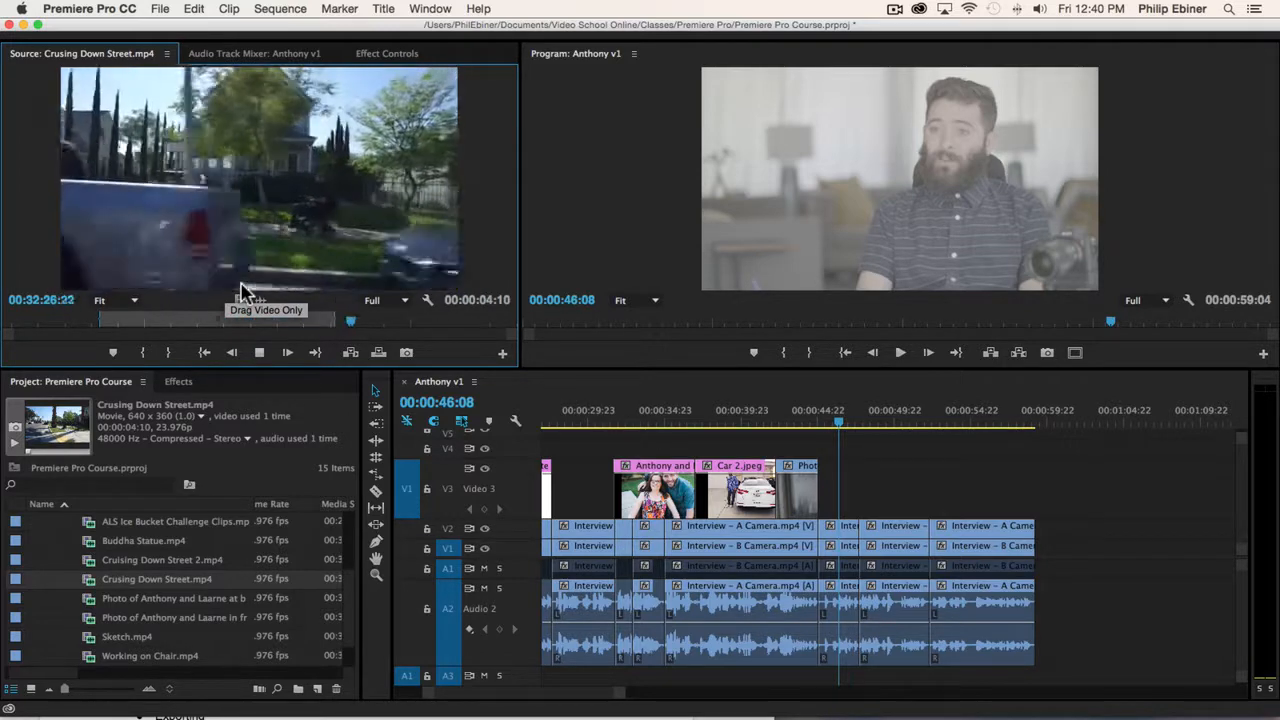
pyautogui.press('o')
pyautogui.moveTo(246, 290); pyautogui.dragTo(853, 516)
# Mark a range of Cruising Down Street 2.mp4 and place its video on V3 directly after Crusing Down Street.mp4.
pyautogui.doubleClick(138, 560)
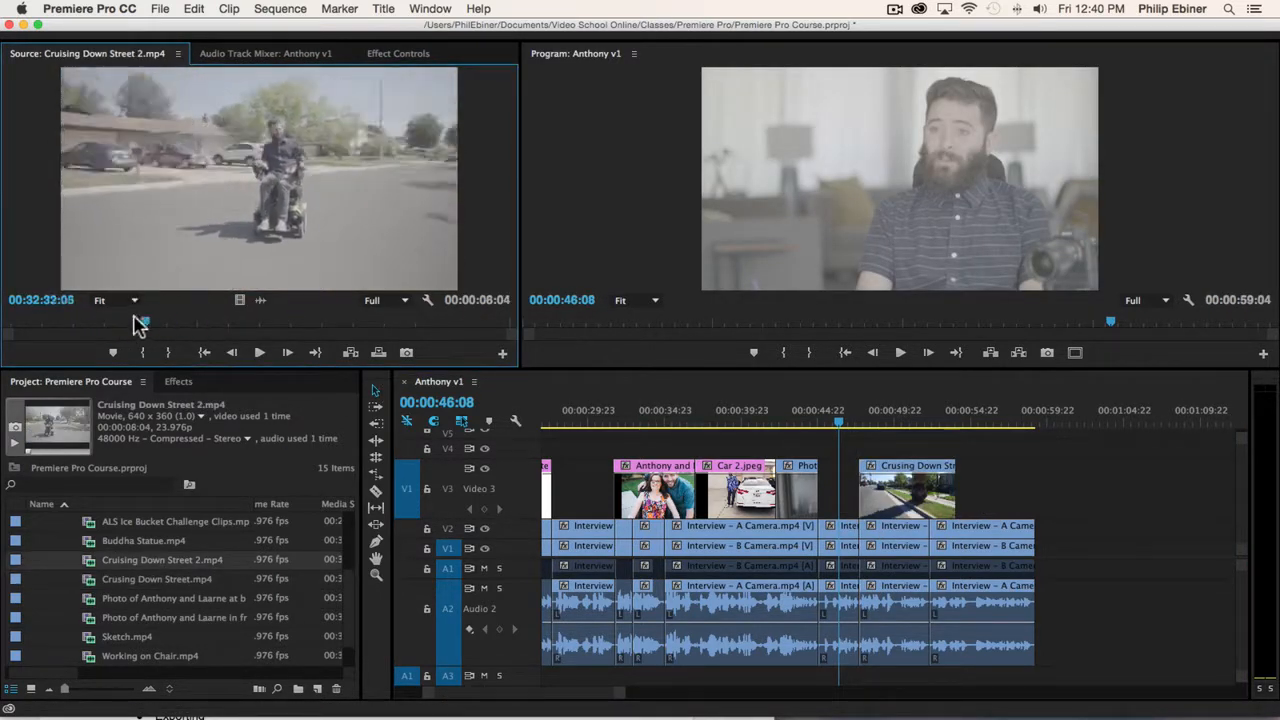
pyautogui.press('i')
pyautogui.press('space')
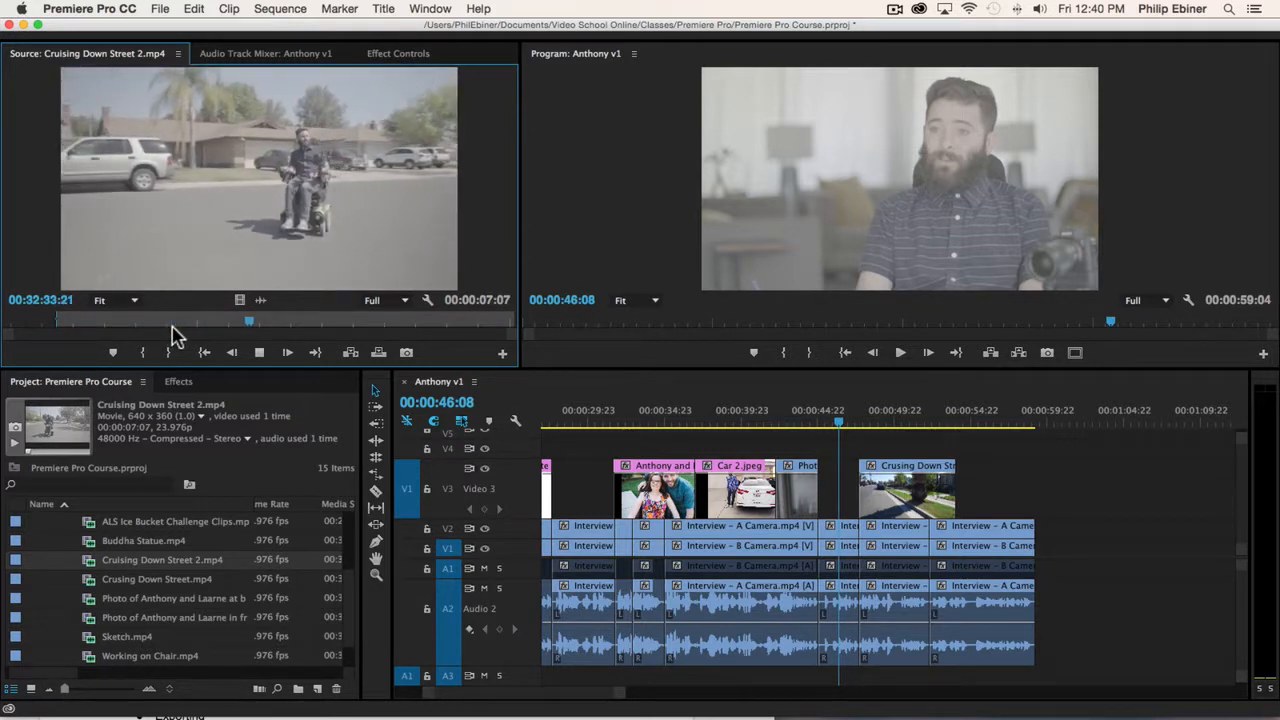
pyautogui.press('o')
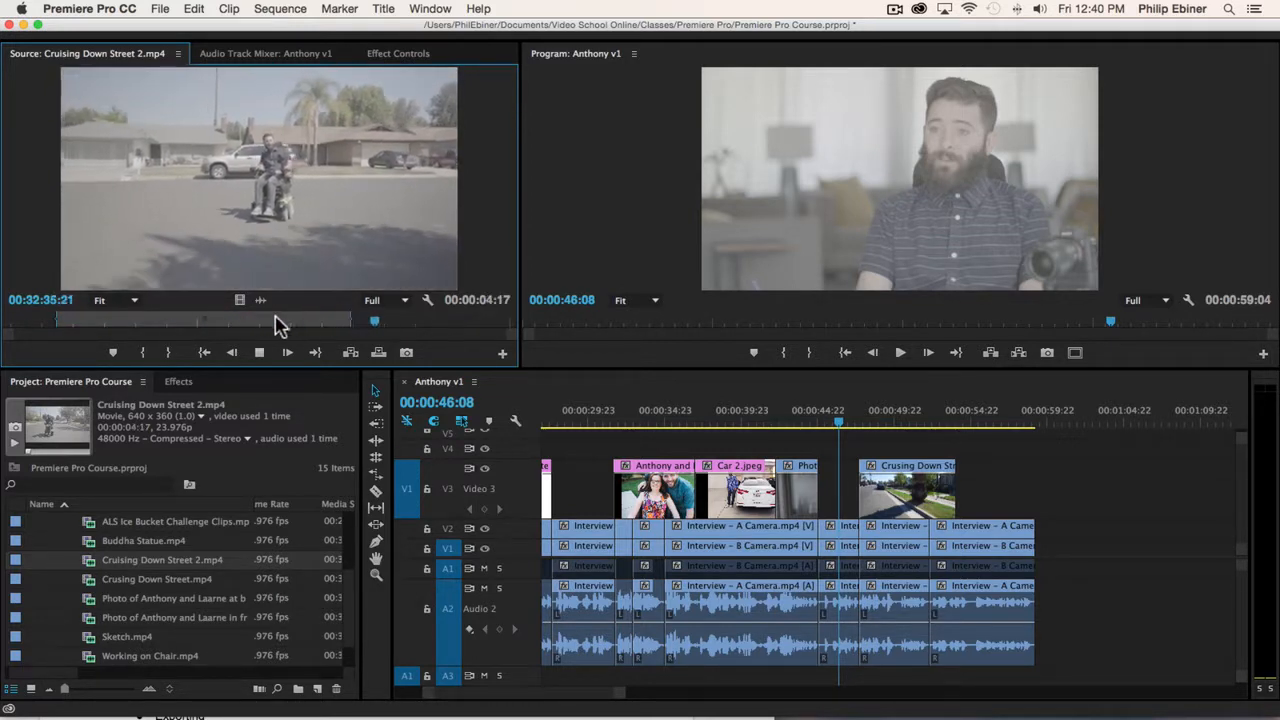
pyautogui.moveTo(236, 302); pyautogui.dragTo(1055, 490)
# Play the two street clips and scrub through the whole sequence to review how the b-roll and photos cover the interview cuts.
pyautogui.press('space')
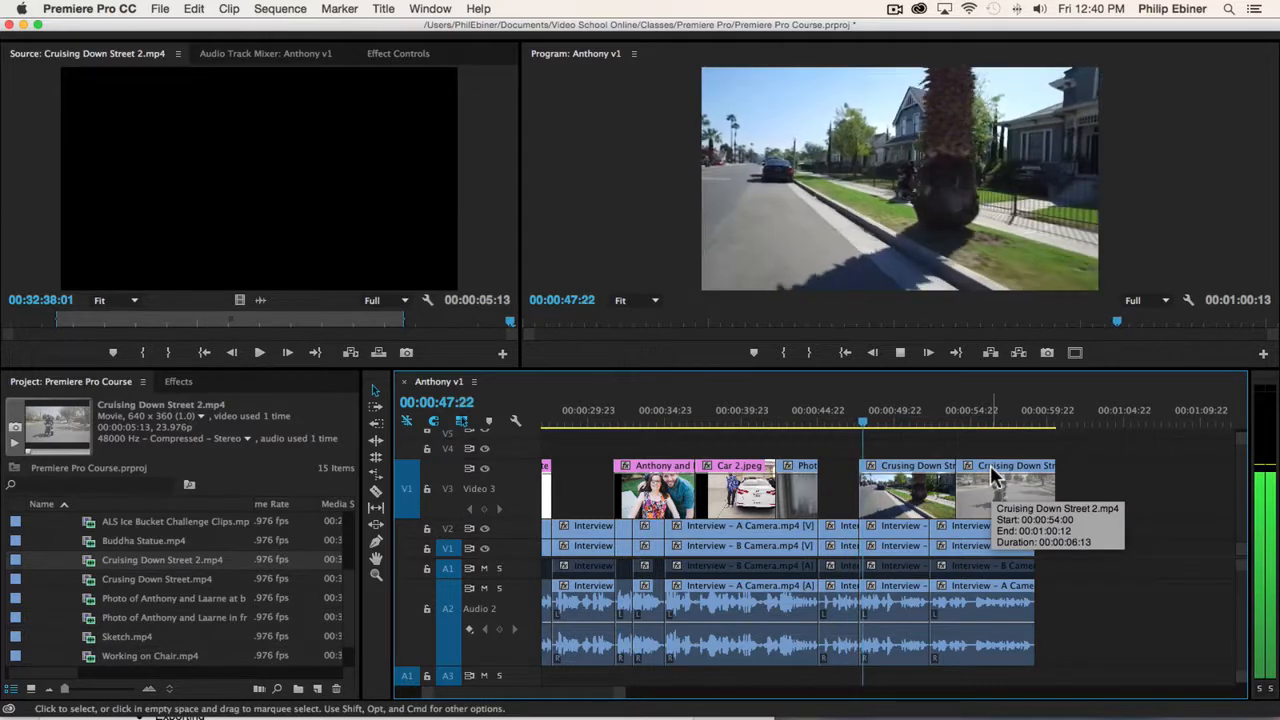
pyautogui.press('space')
pyautogui.moveTo(905, 415)
pyautogui.mouseDown()
pyautogui.moveTo(994, 416)
pyautogui.moveTo(928, 416)
pyautogui.mouseUp()
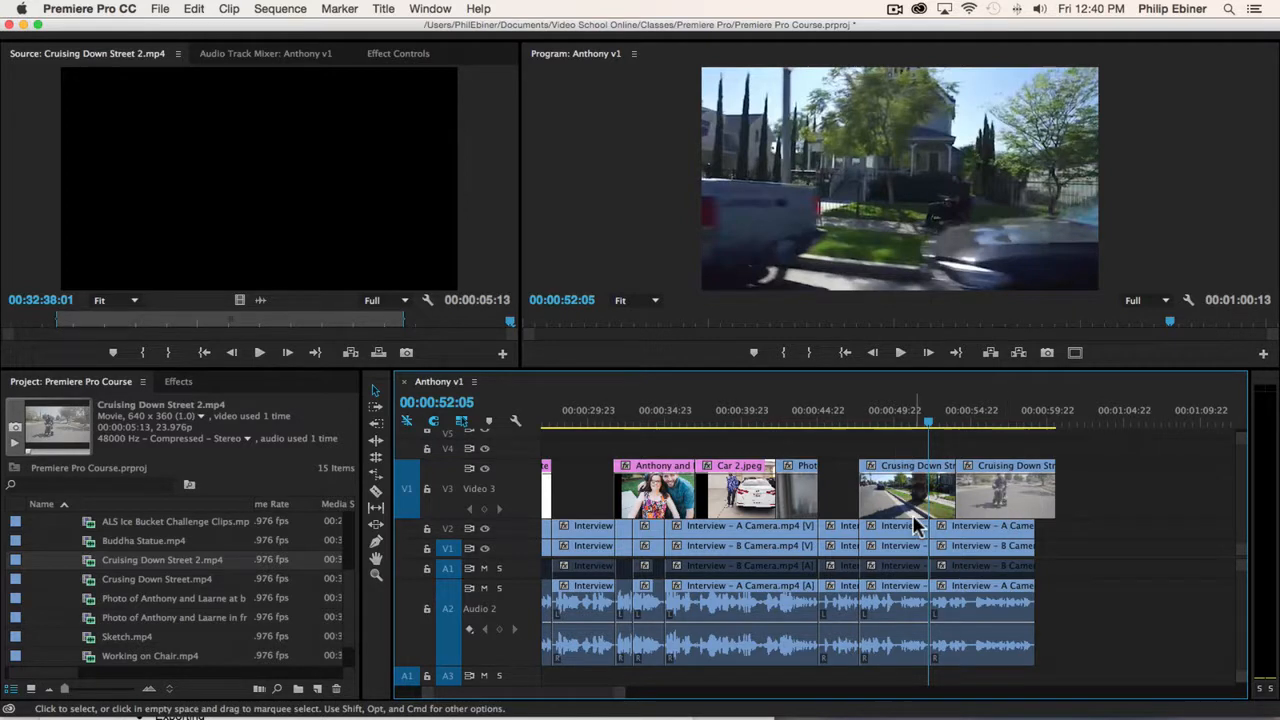
pyautogui.press('-')
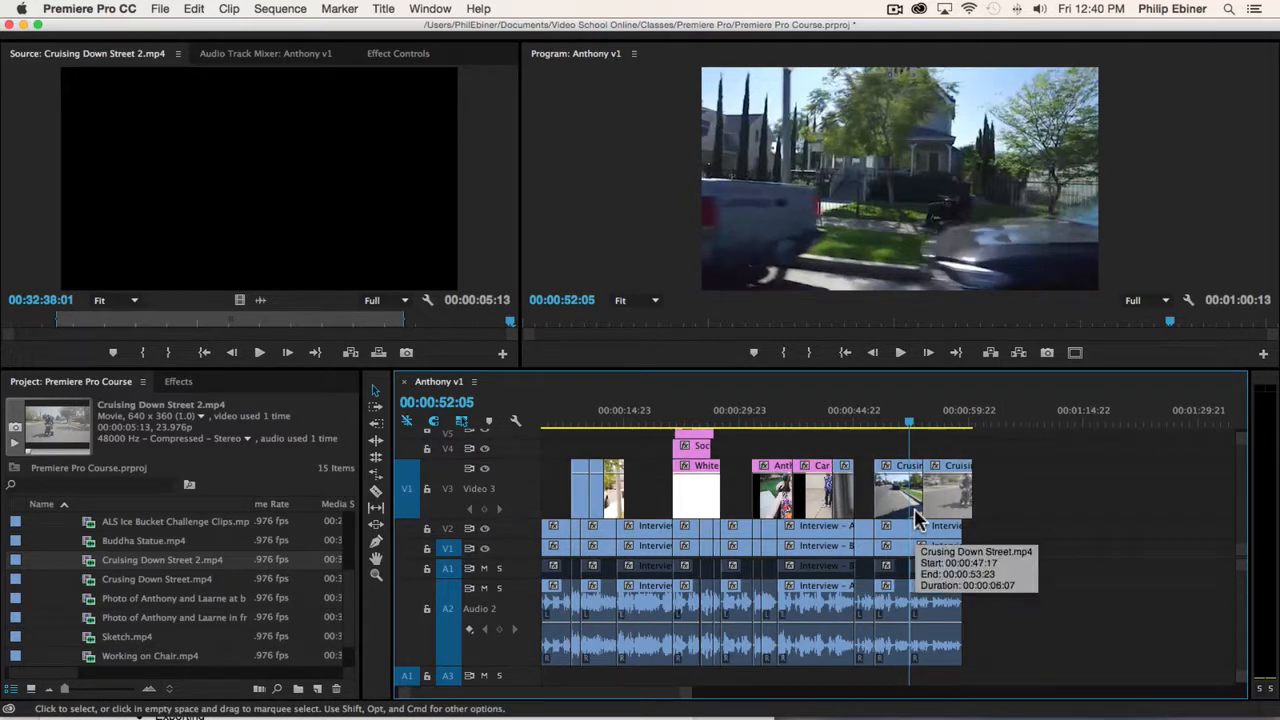
pyautogui.hscroll(-1, 1008, 490)
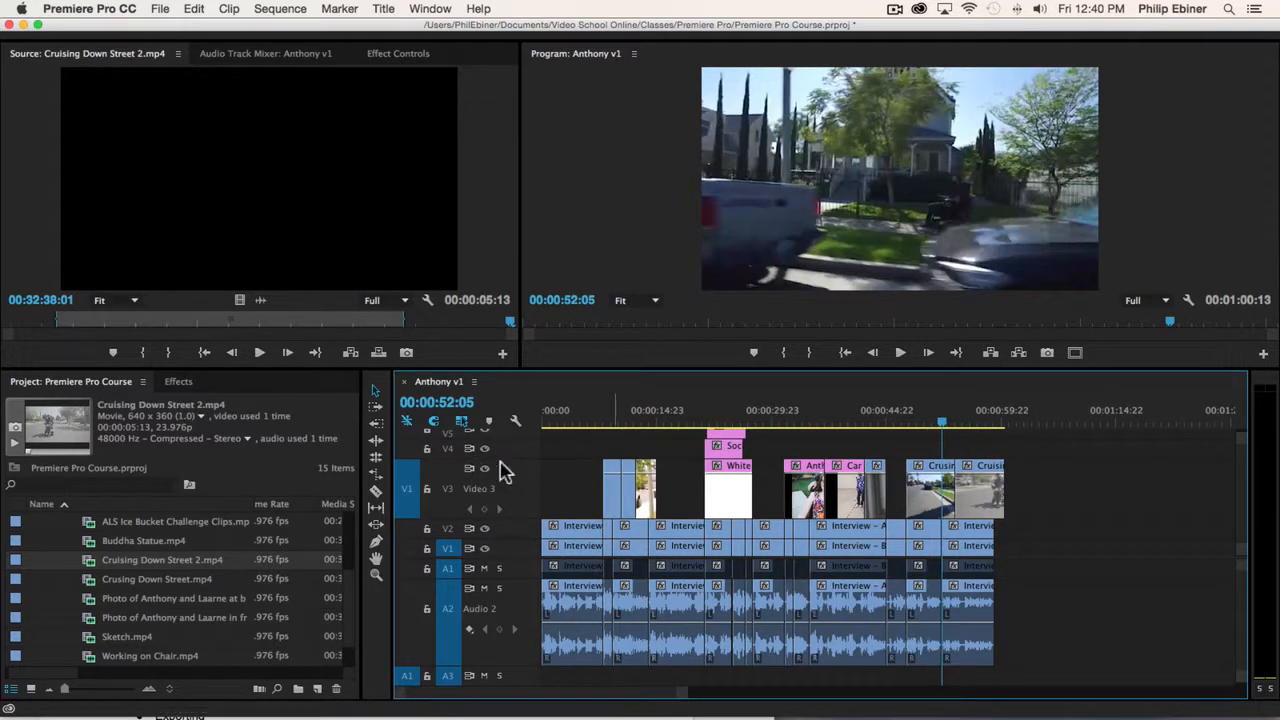
pyautogui.click(612, 422)
pyautogui.moveTo(610, 414); pyautogui.dragTo(963, 425)
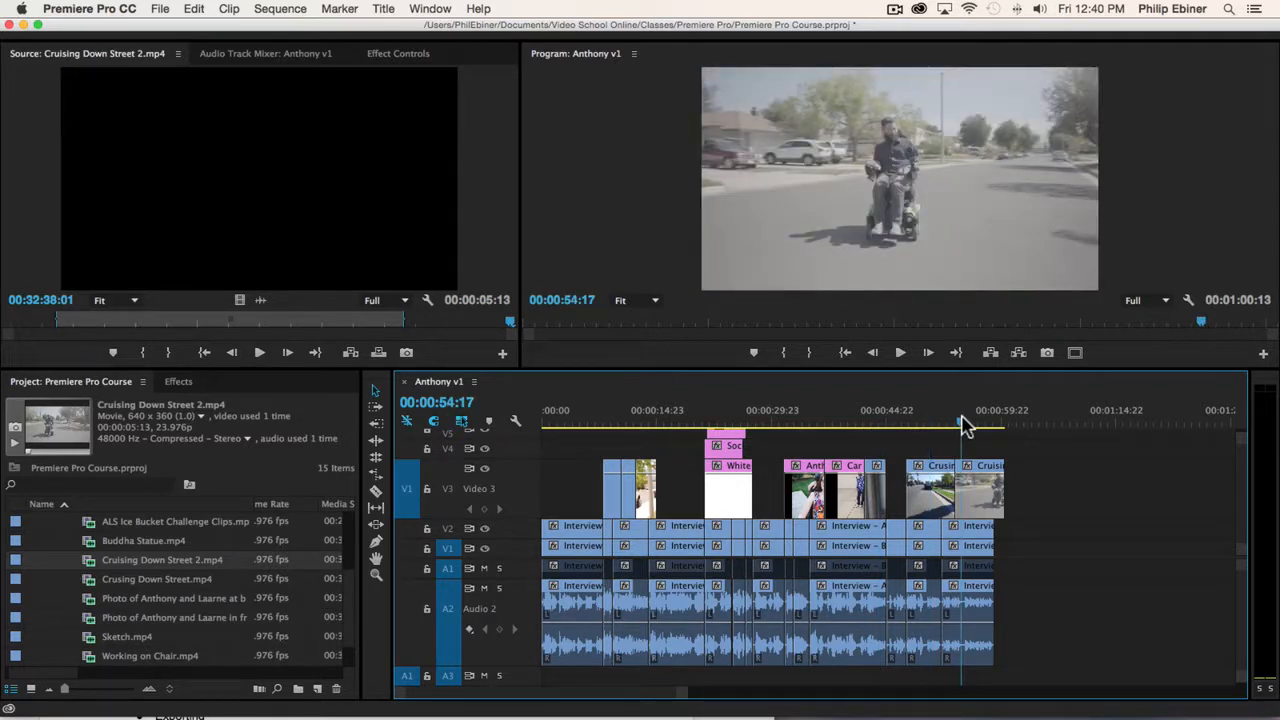
pyautogui.click(613, 425)
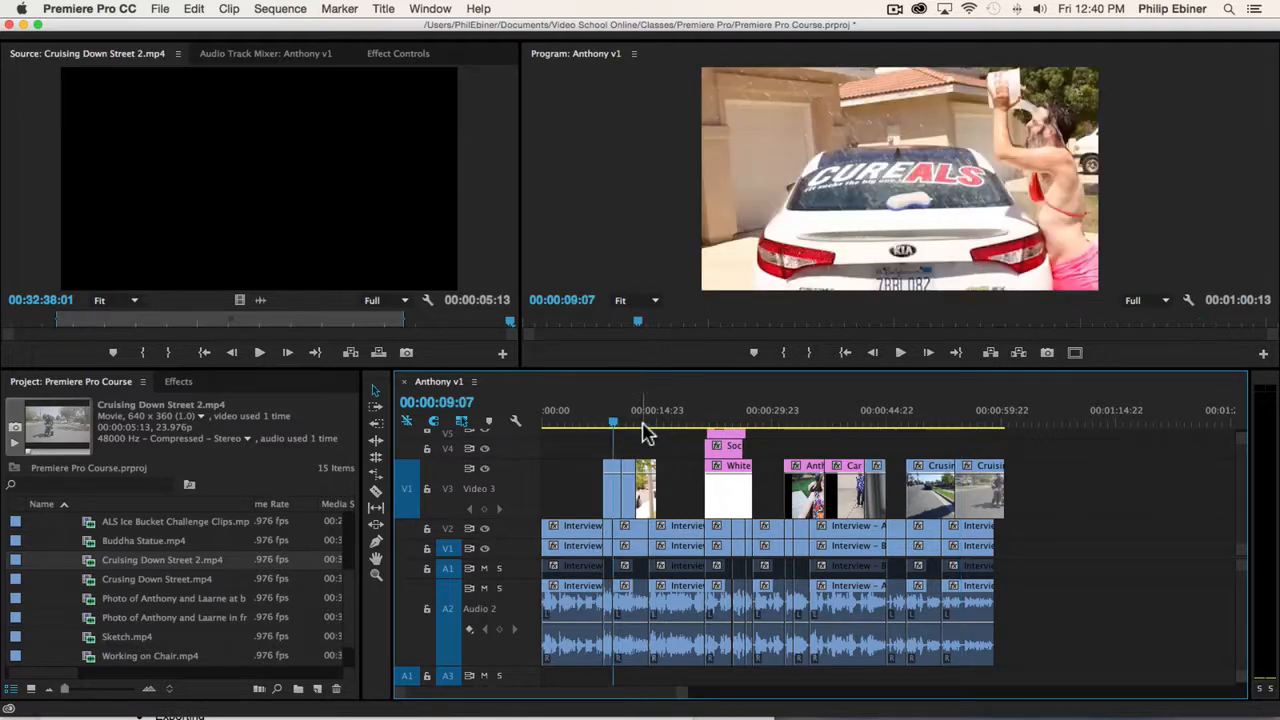
pyautogui.click(740, 416)
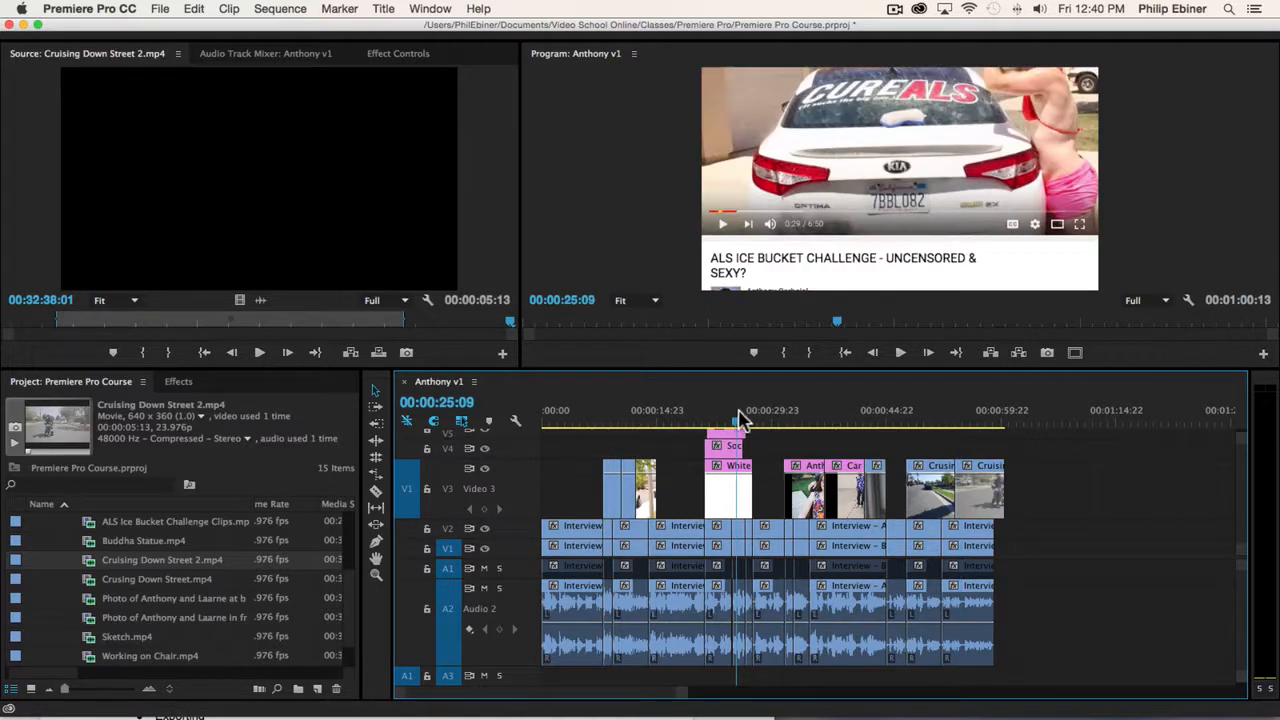
pyautogui.click(812, 423)
pyautogui.click(840, 423)
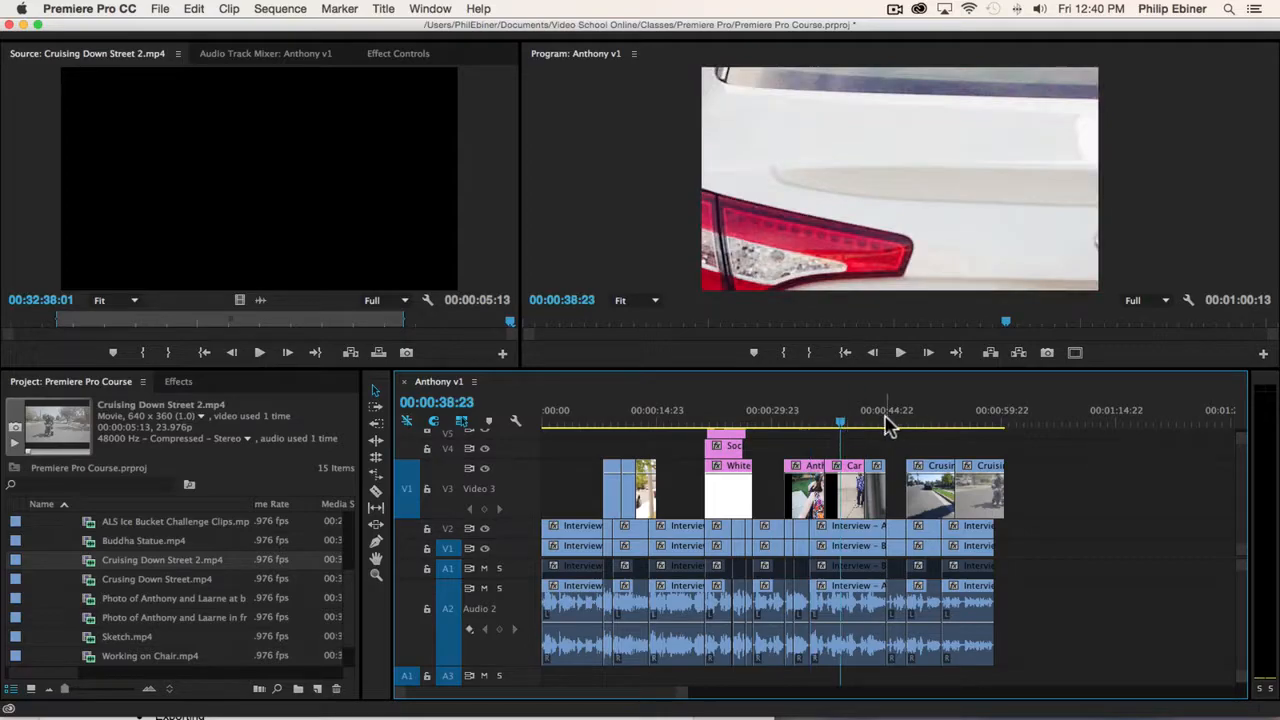